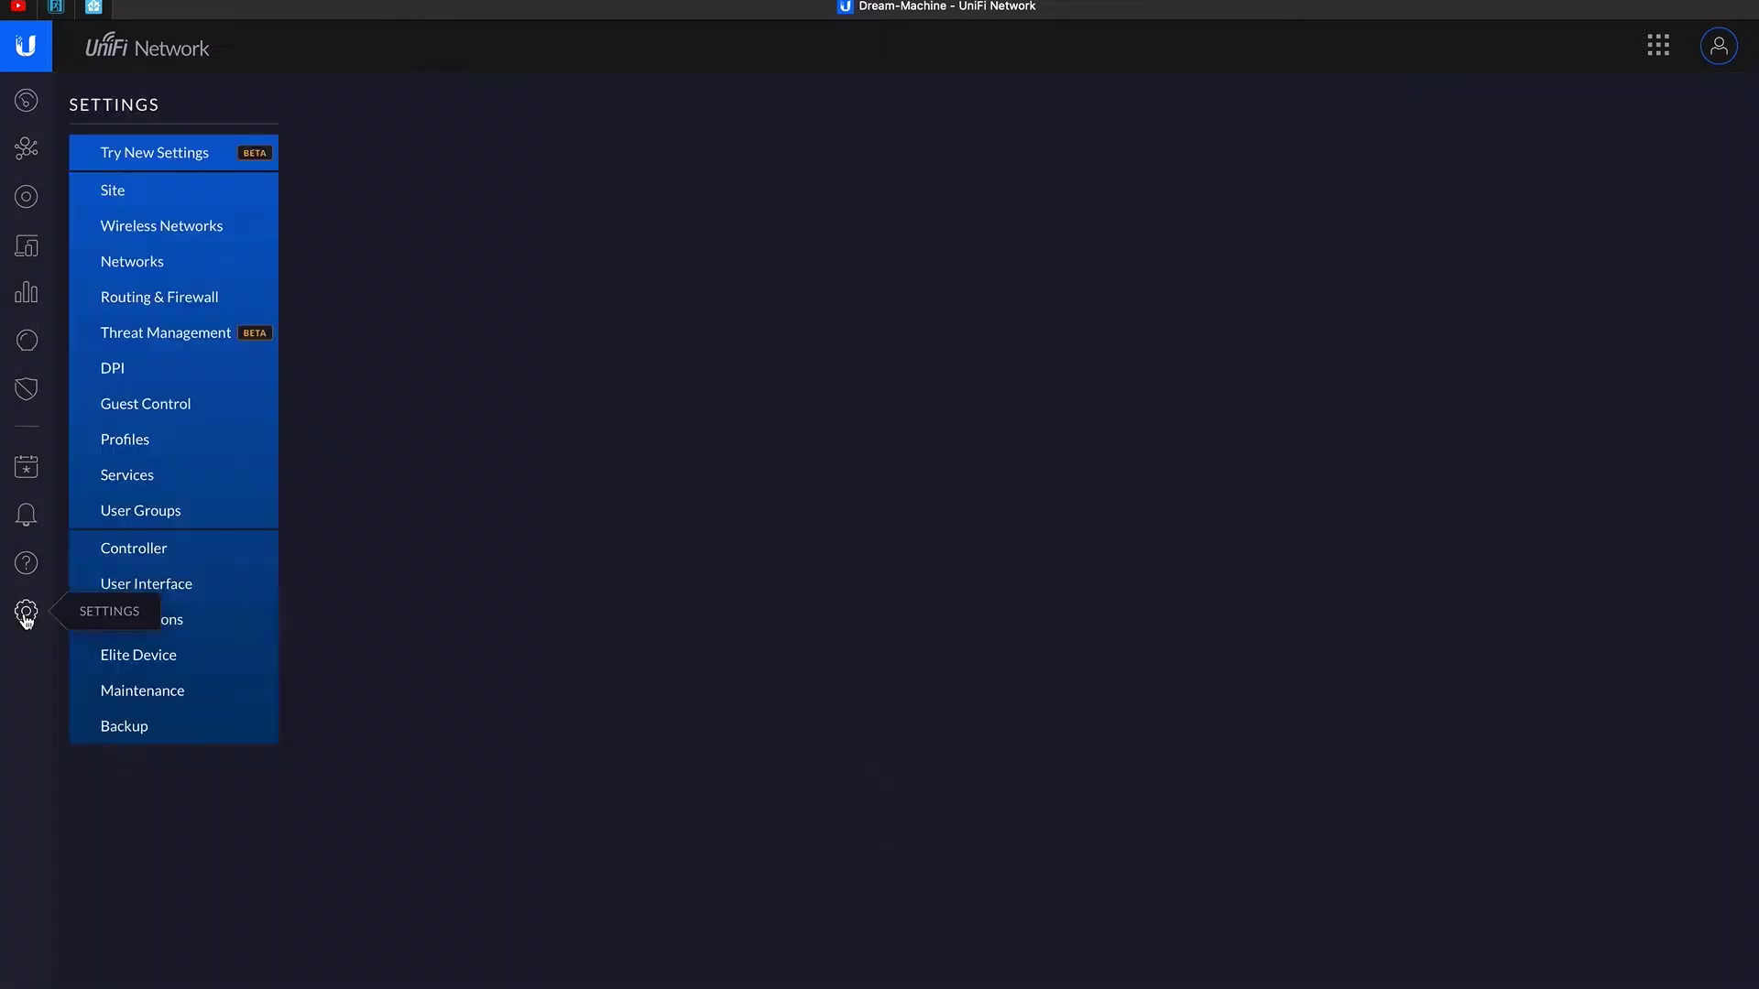
# Download a settings-only backup file from the Backup page.
pyautogui.click(125, 729)
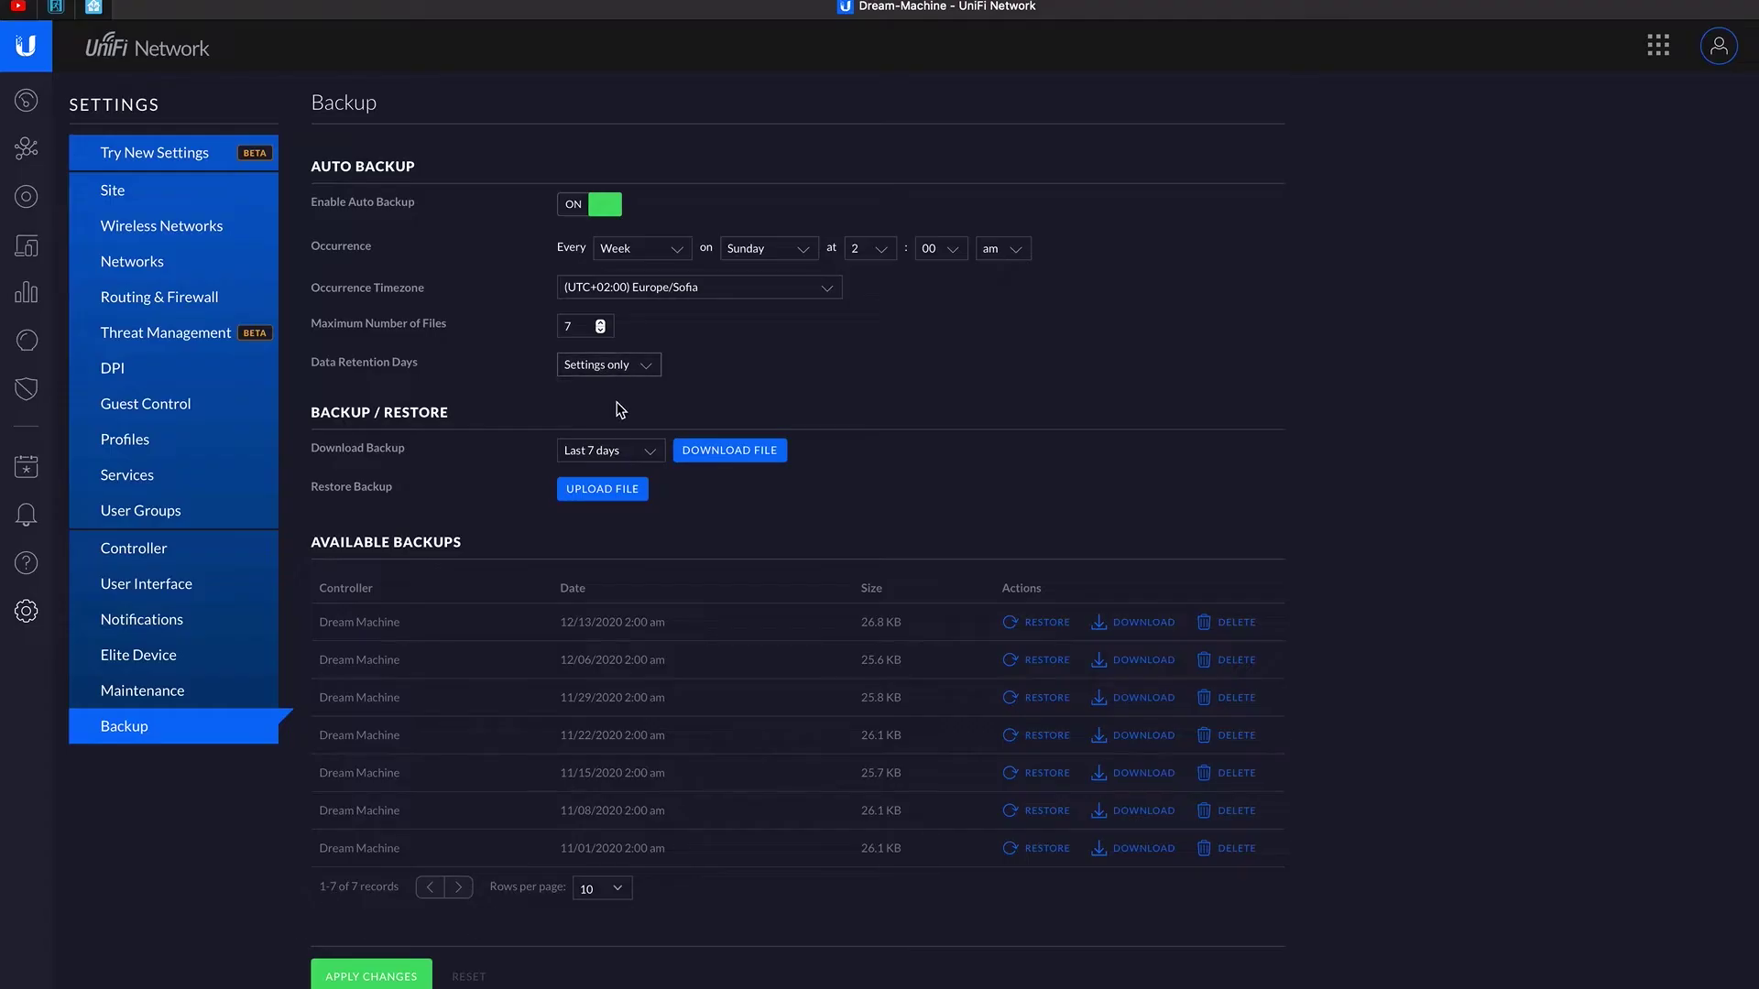
pyautogui.click(635, 458)
pyautogui.click(632, 426)
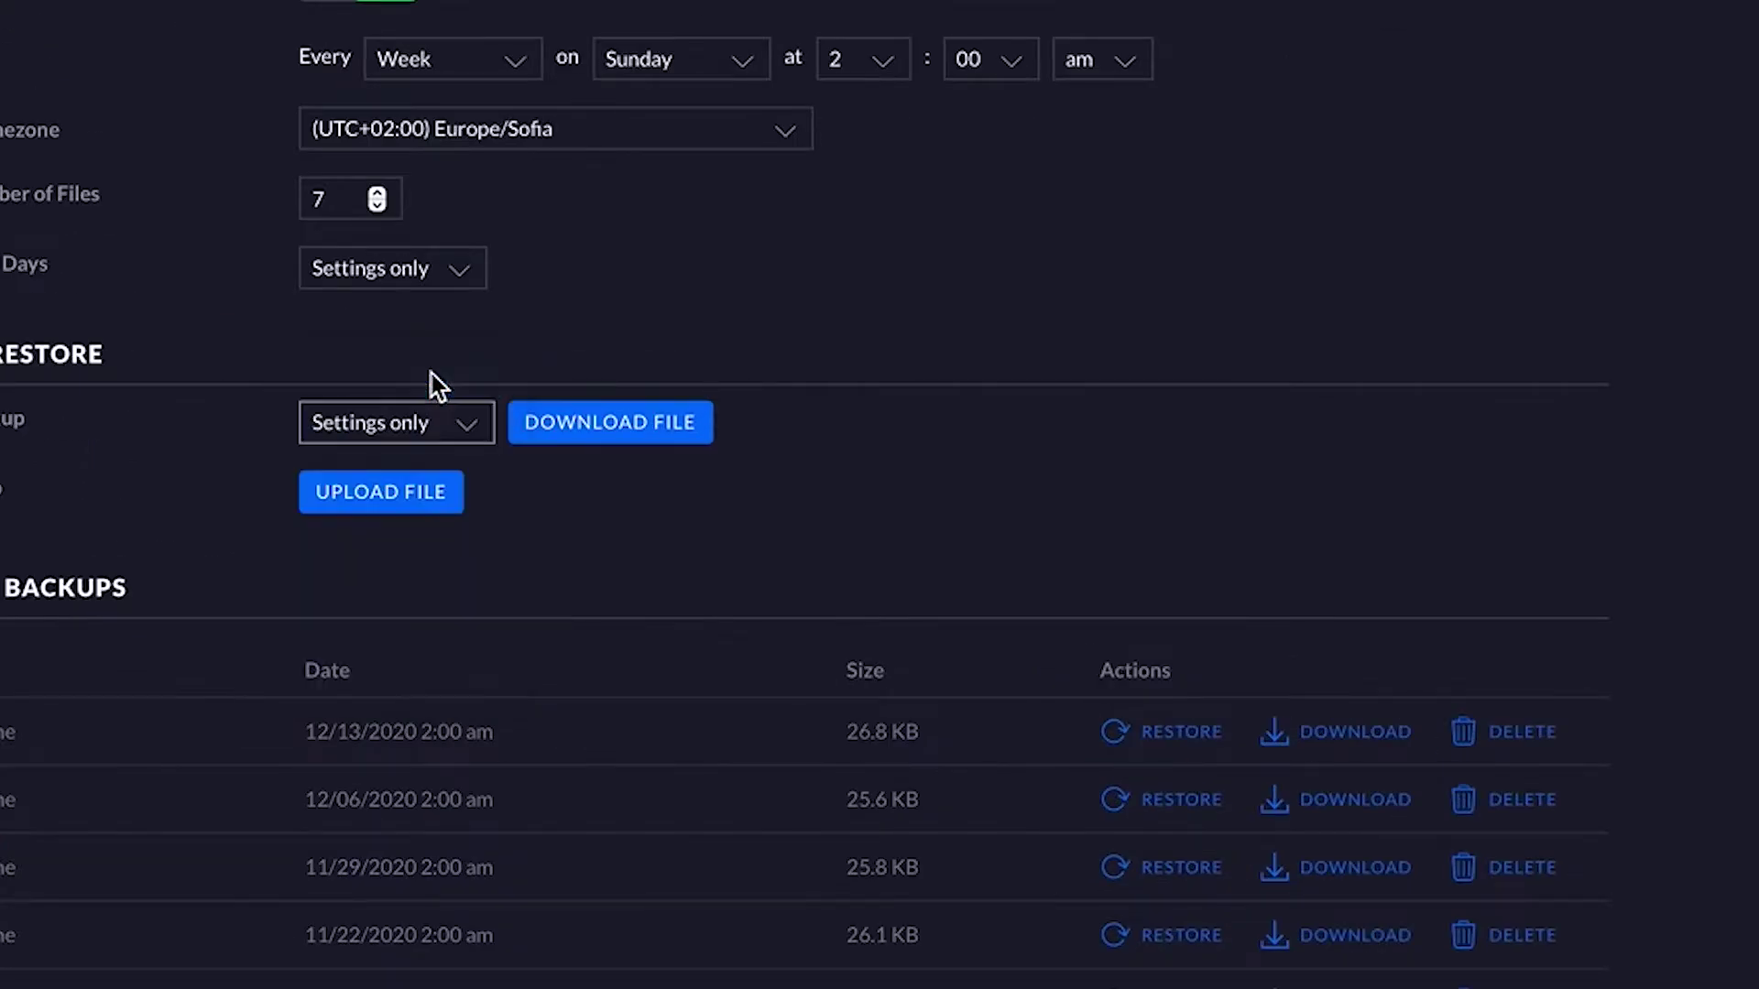
pyautogui.click(608, 429)
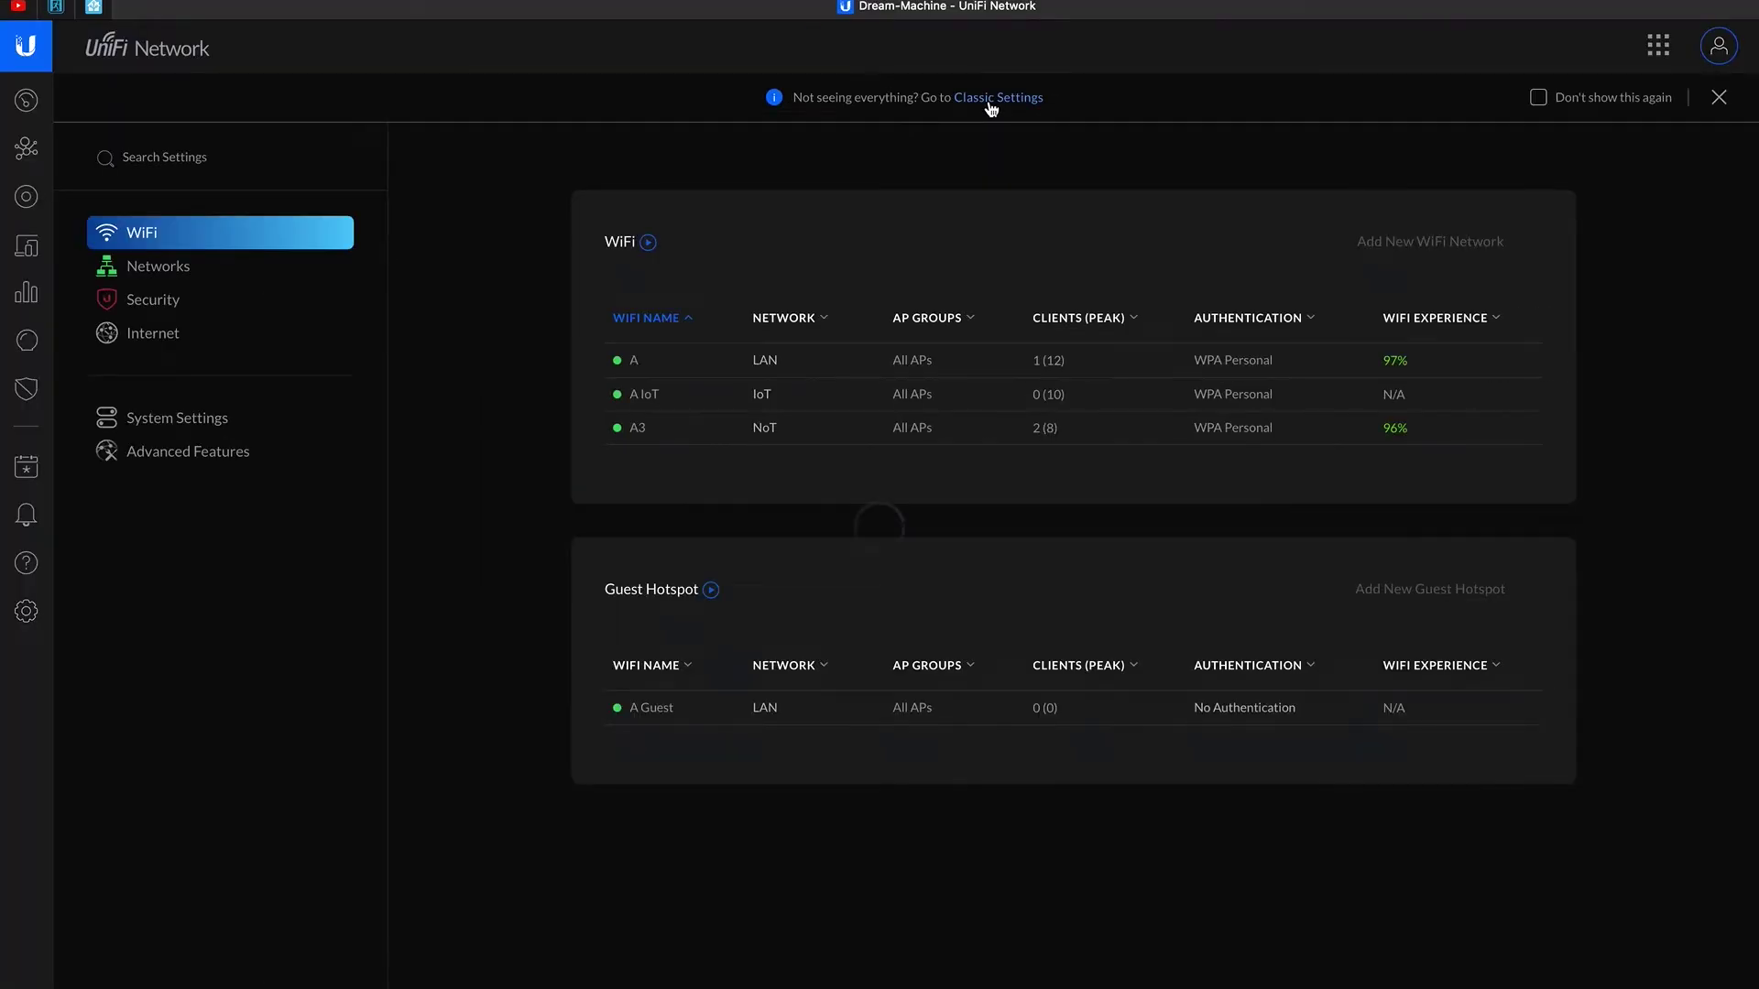
# Switch from the backup page to the Classic Settings view.
pyautogui.click(991, 102)
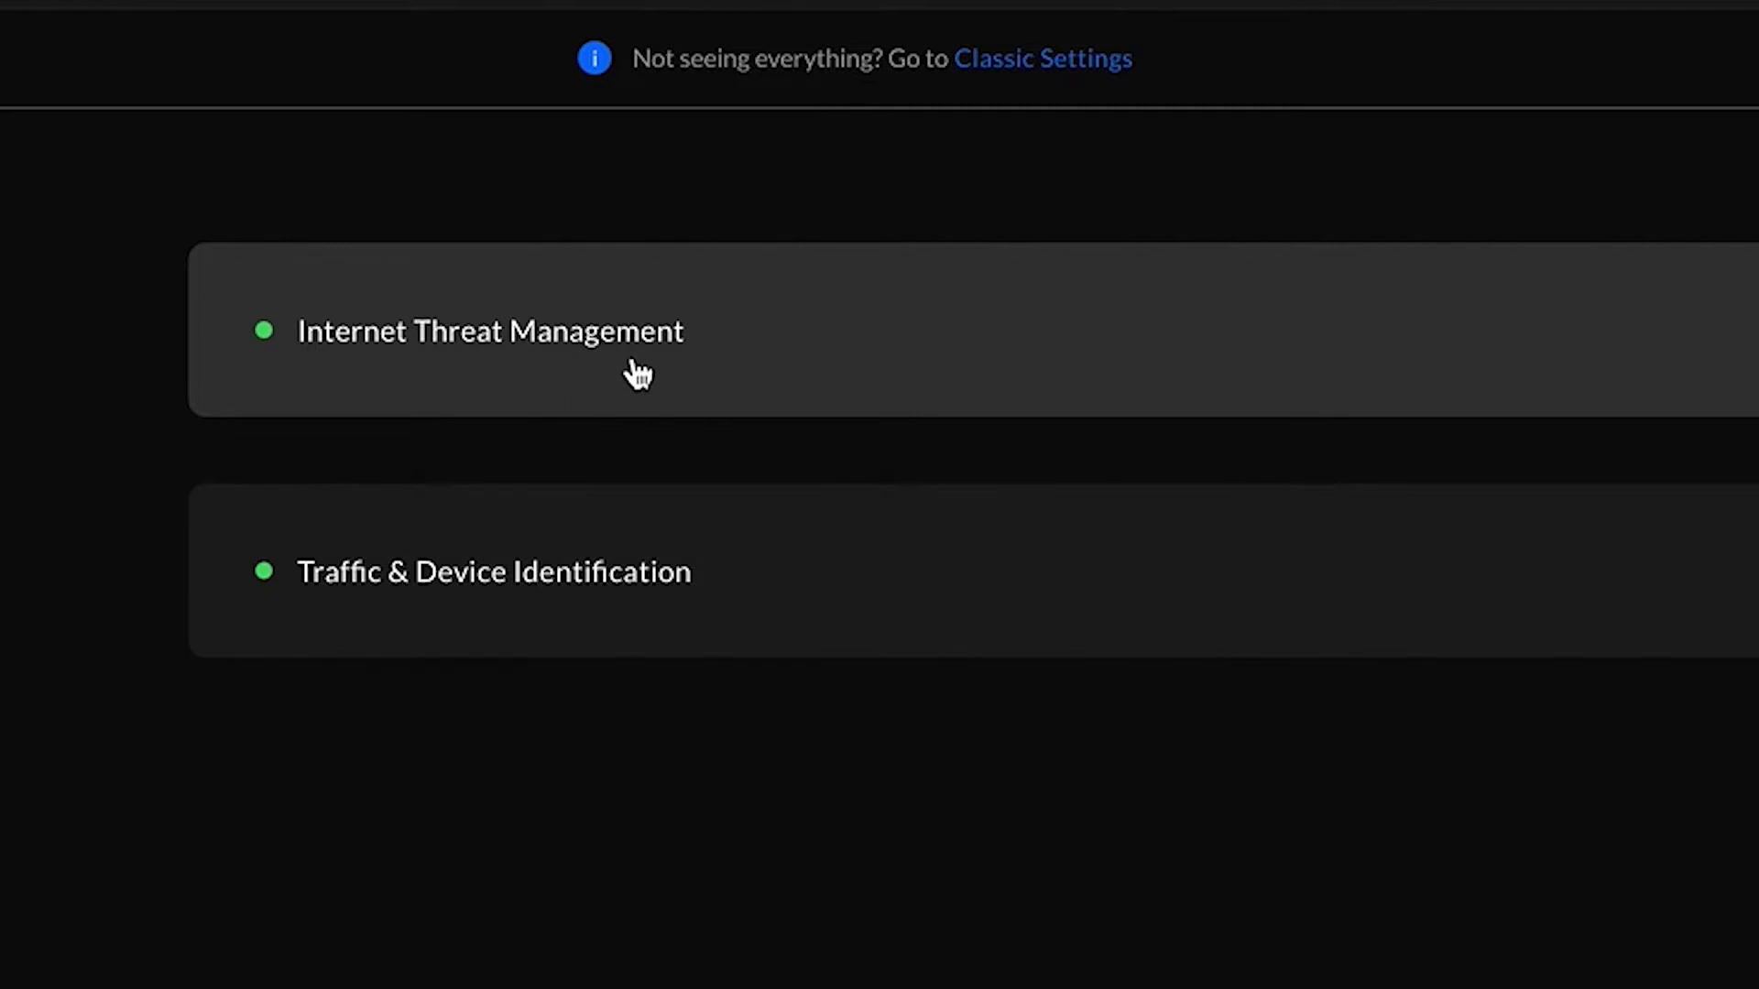
# Toggle Internet Threat Management off and back on, keeping IPS at sensitivity Level 1.
pyautogui.click(638, 374)
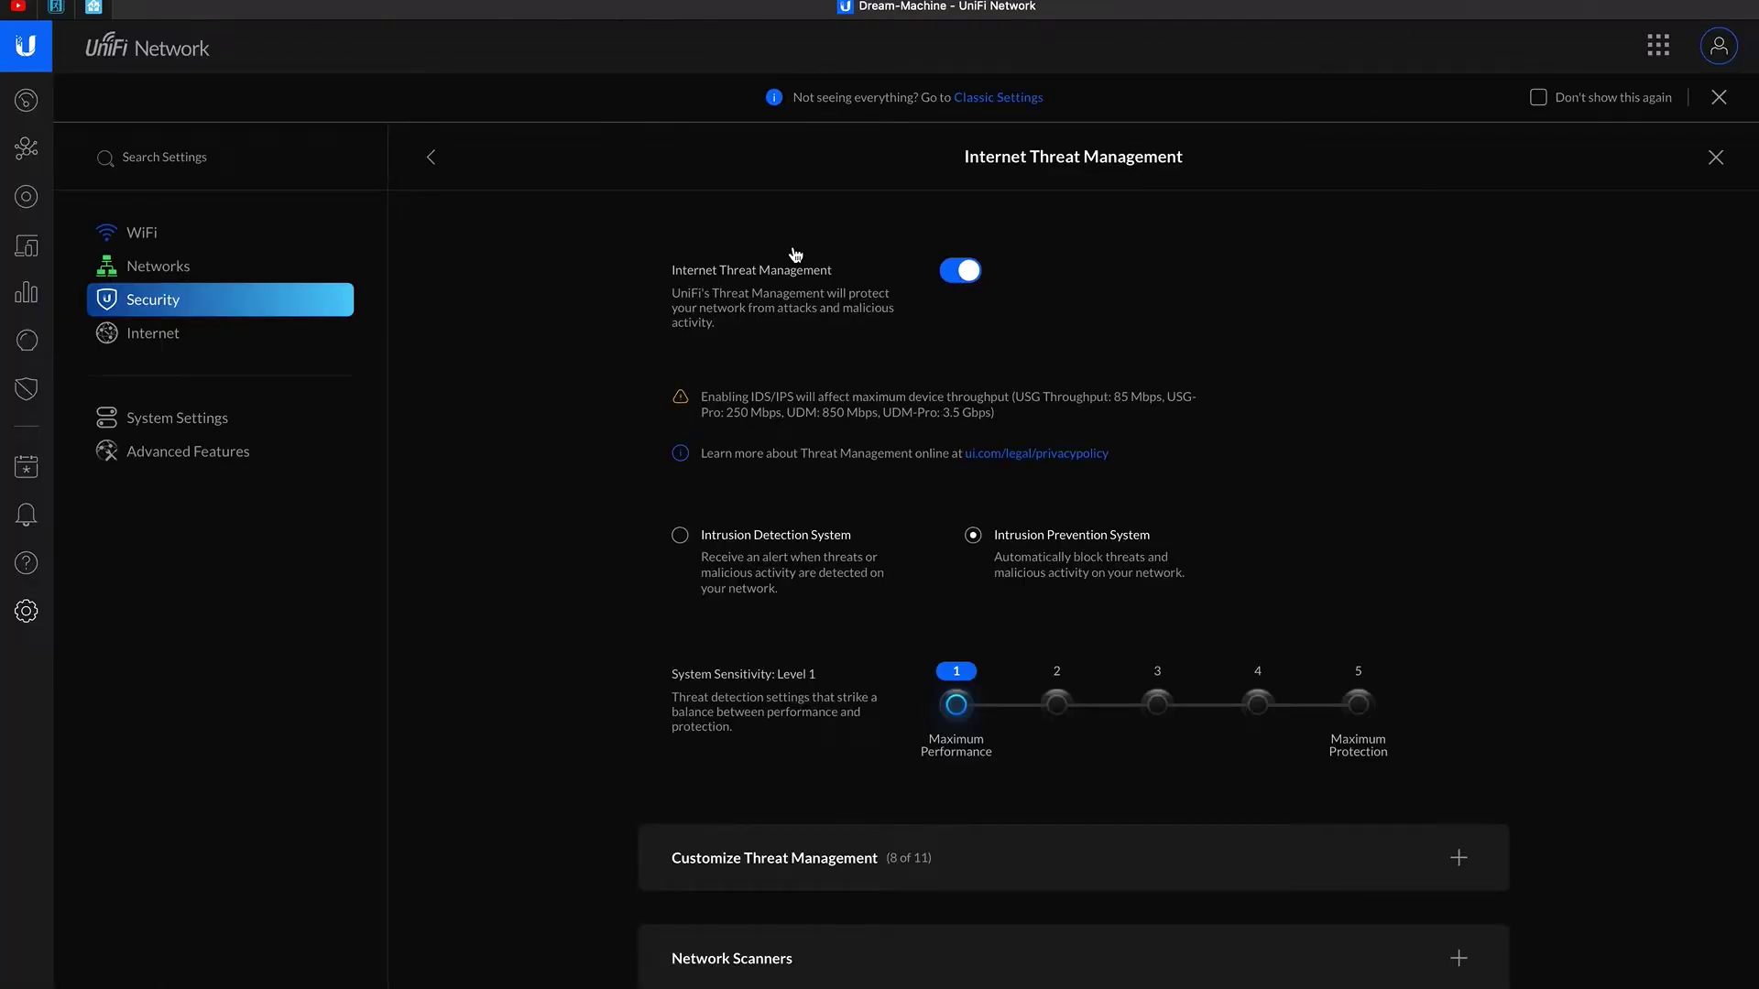
pyautogui.click(967, 280)
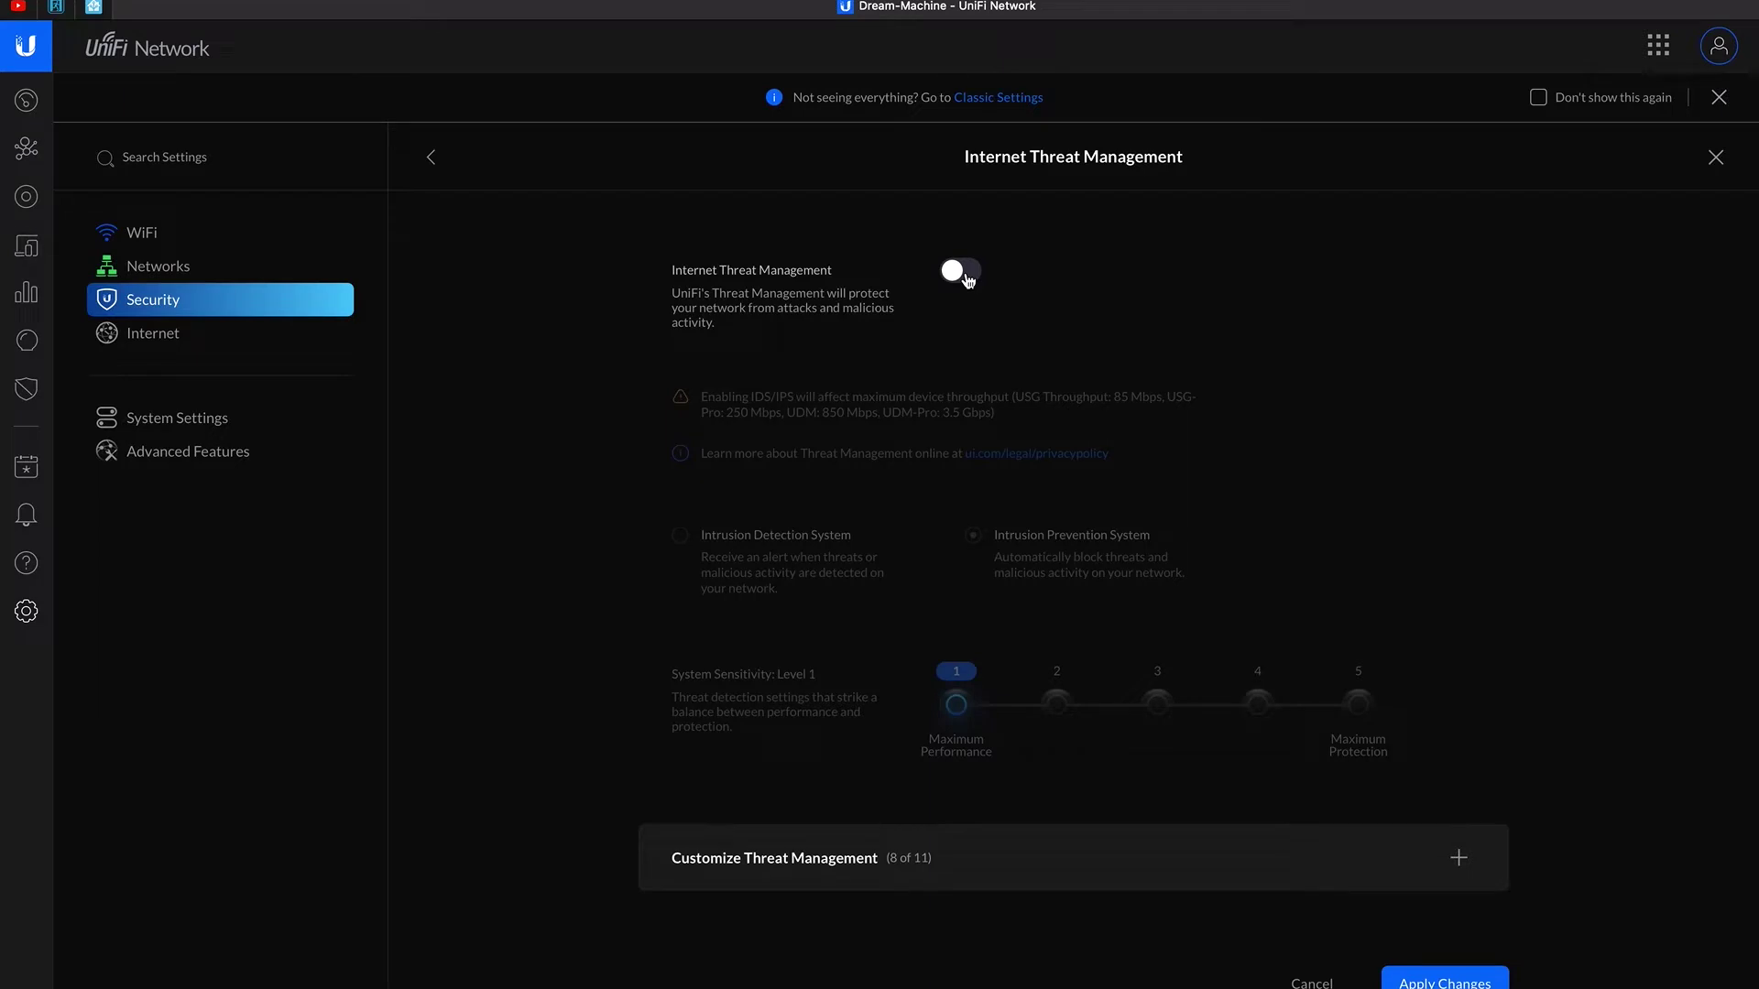
pyautogui.click(967, 279)
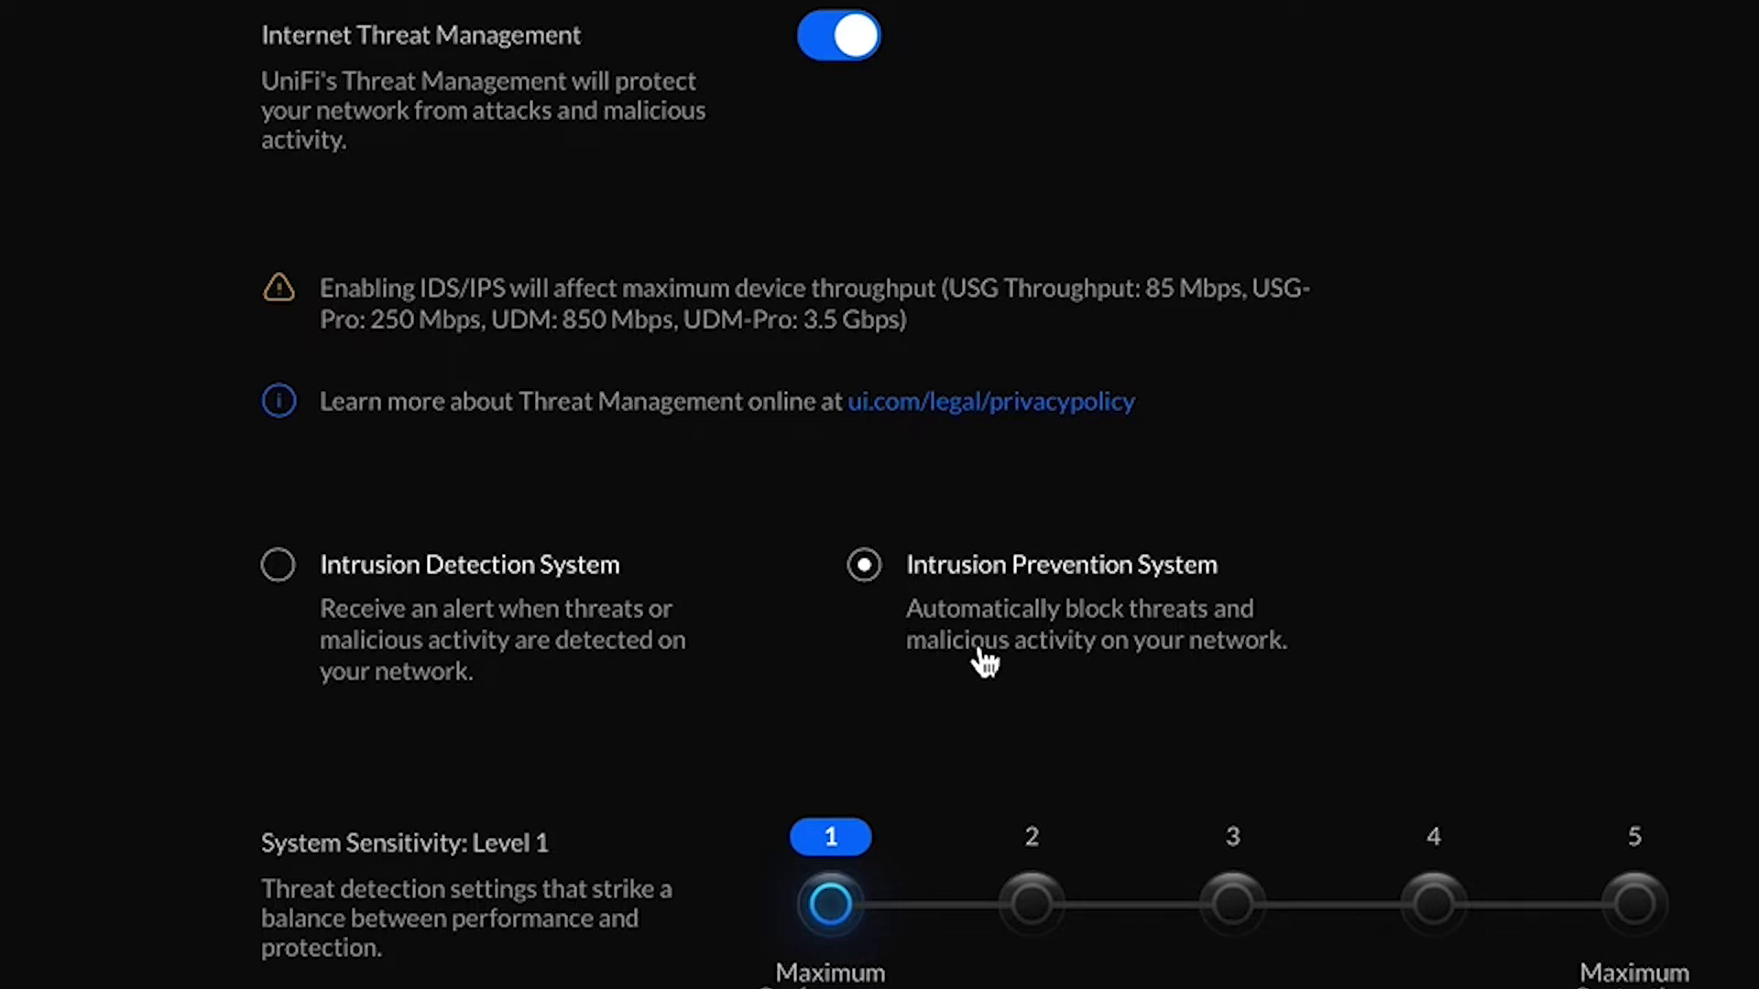
pyautogui.scroll(-3, 997, 806)
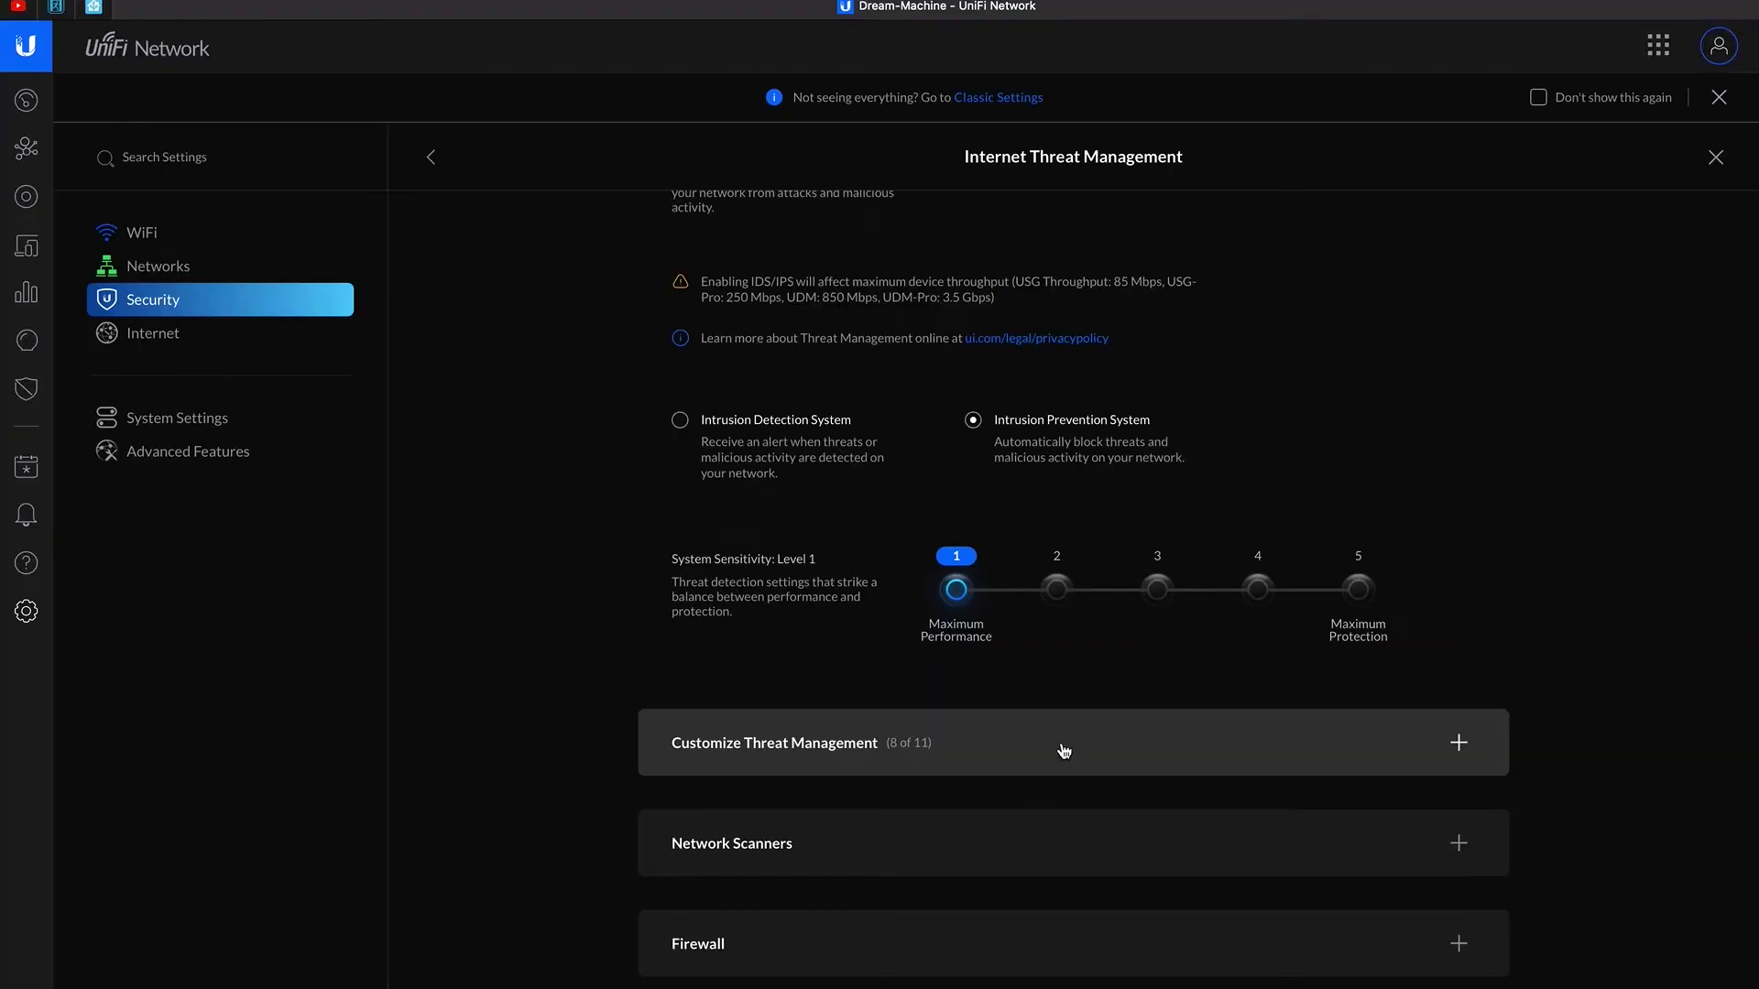
# Expand the threat category switches and step sensitivity up through levels 2, 3, 4 to maximum.
pyautogui.click(1063, 751)
pyautogui.scroll(-5, 1063, 751)
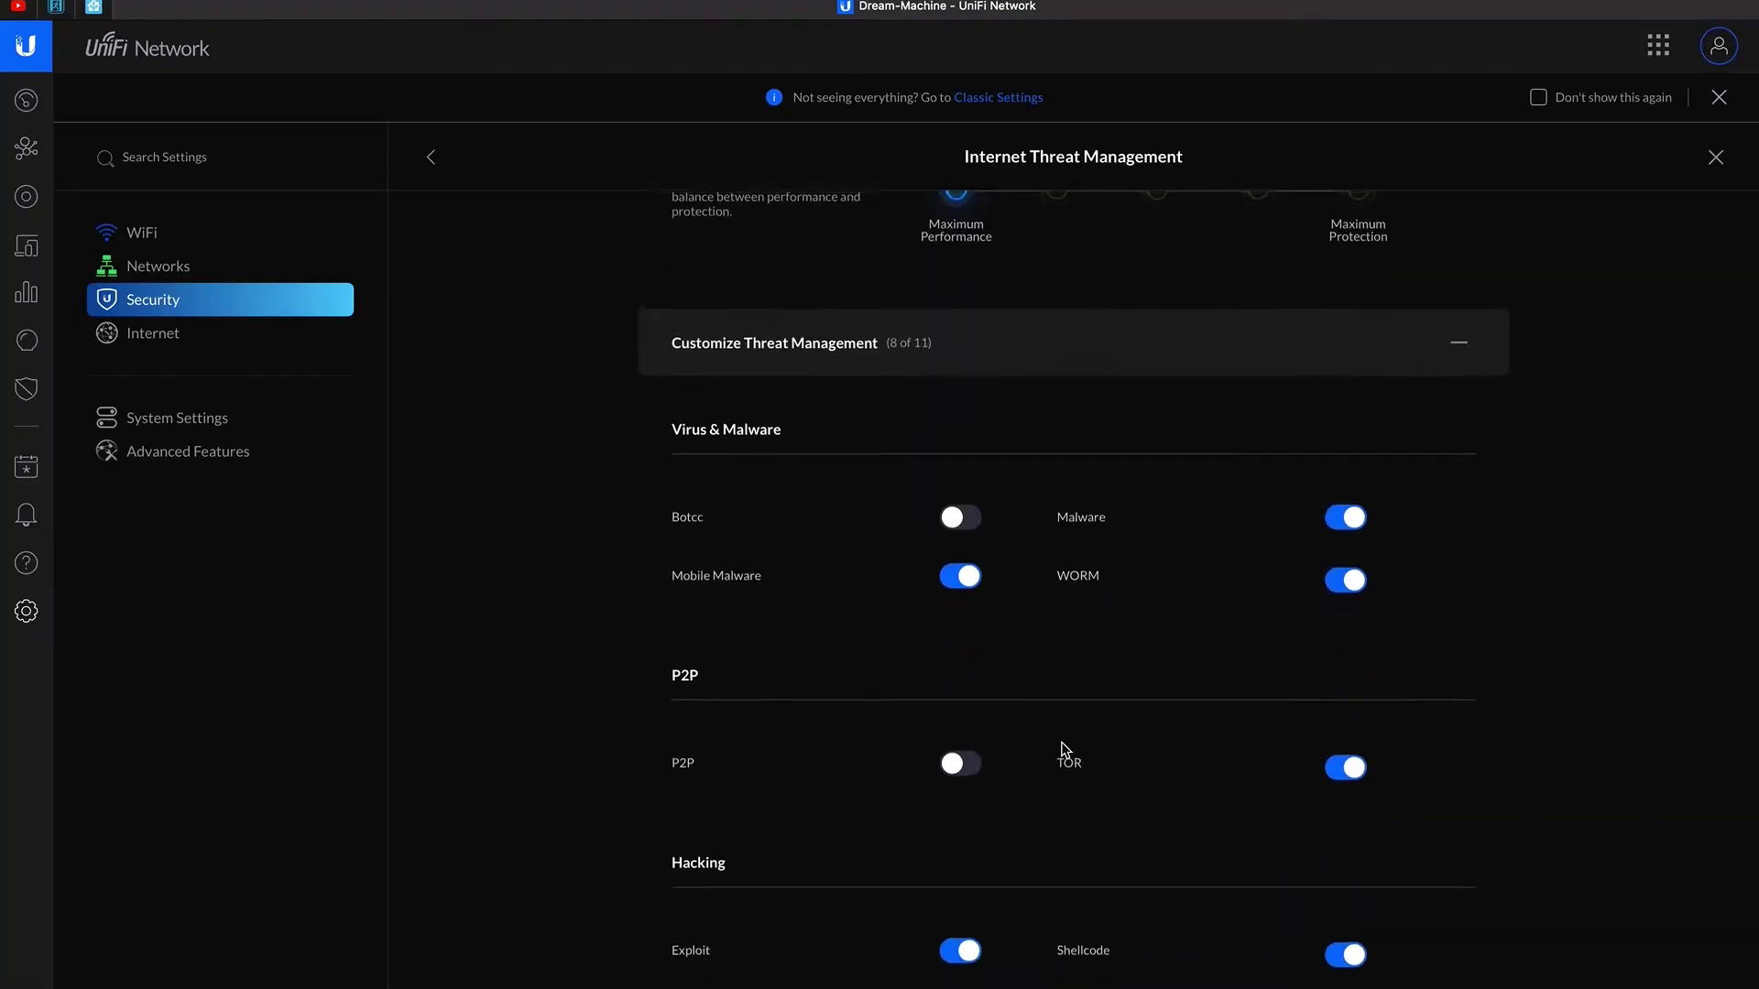
pyautogui.scroll(2, 1063, 751)
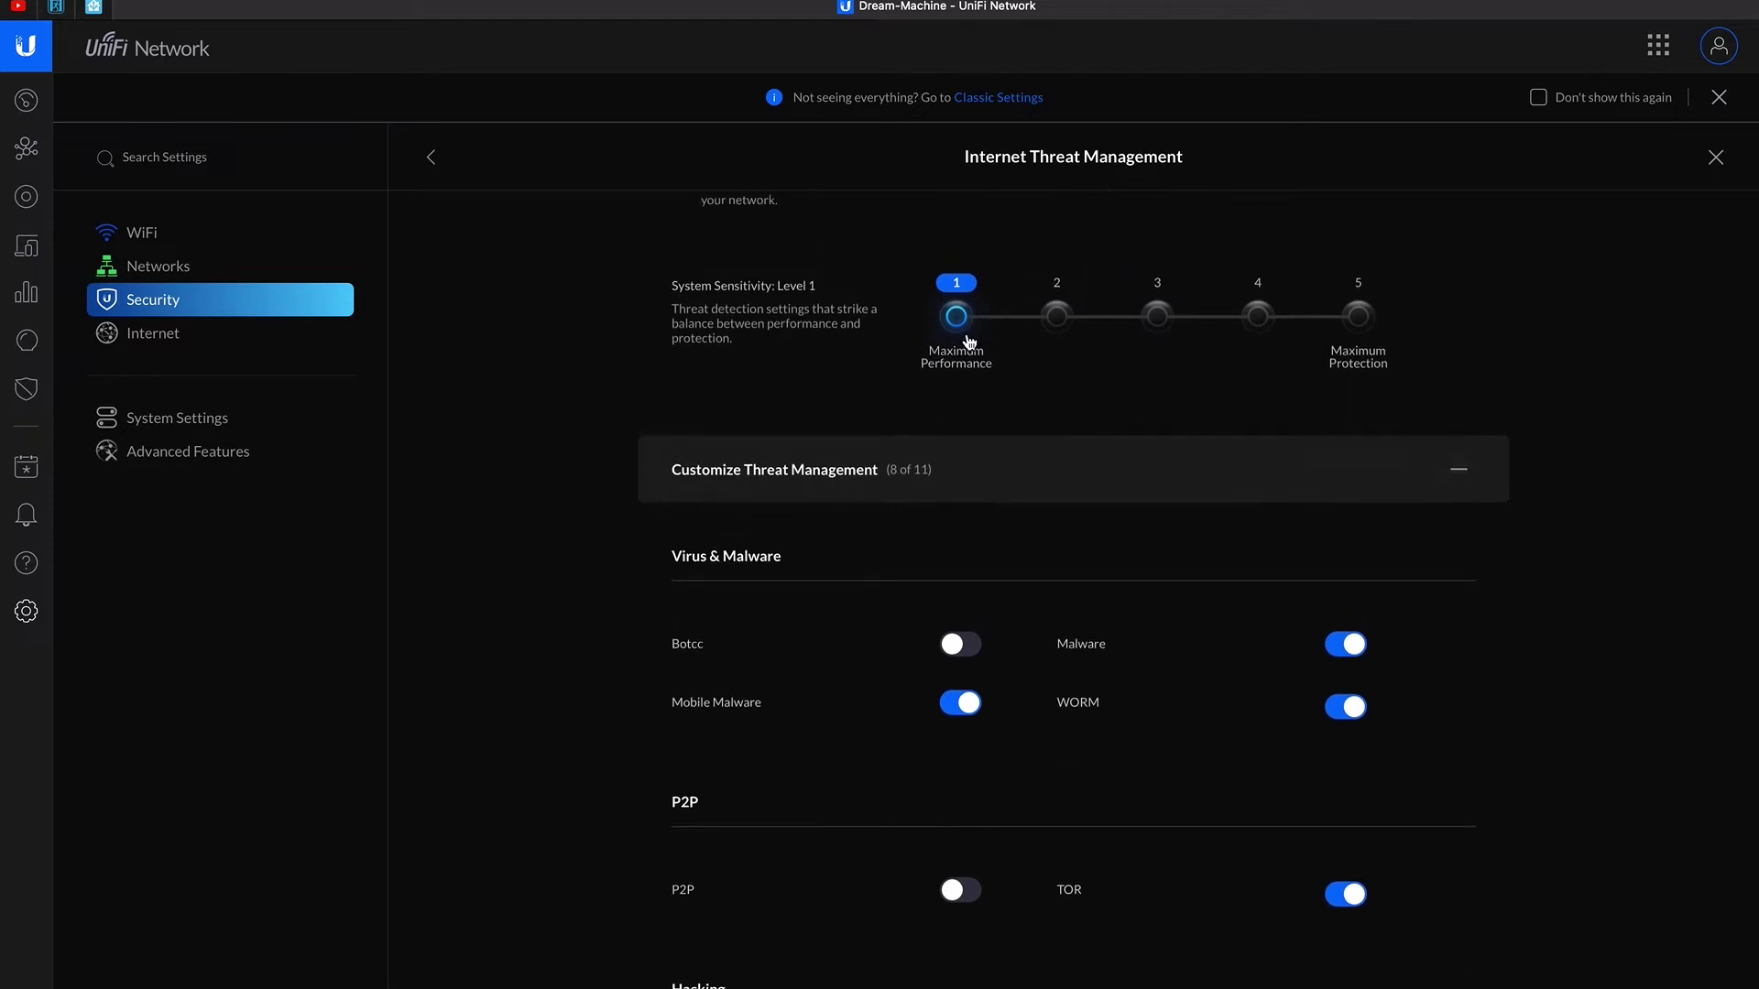
pyautogui.click(1057, 317)
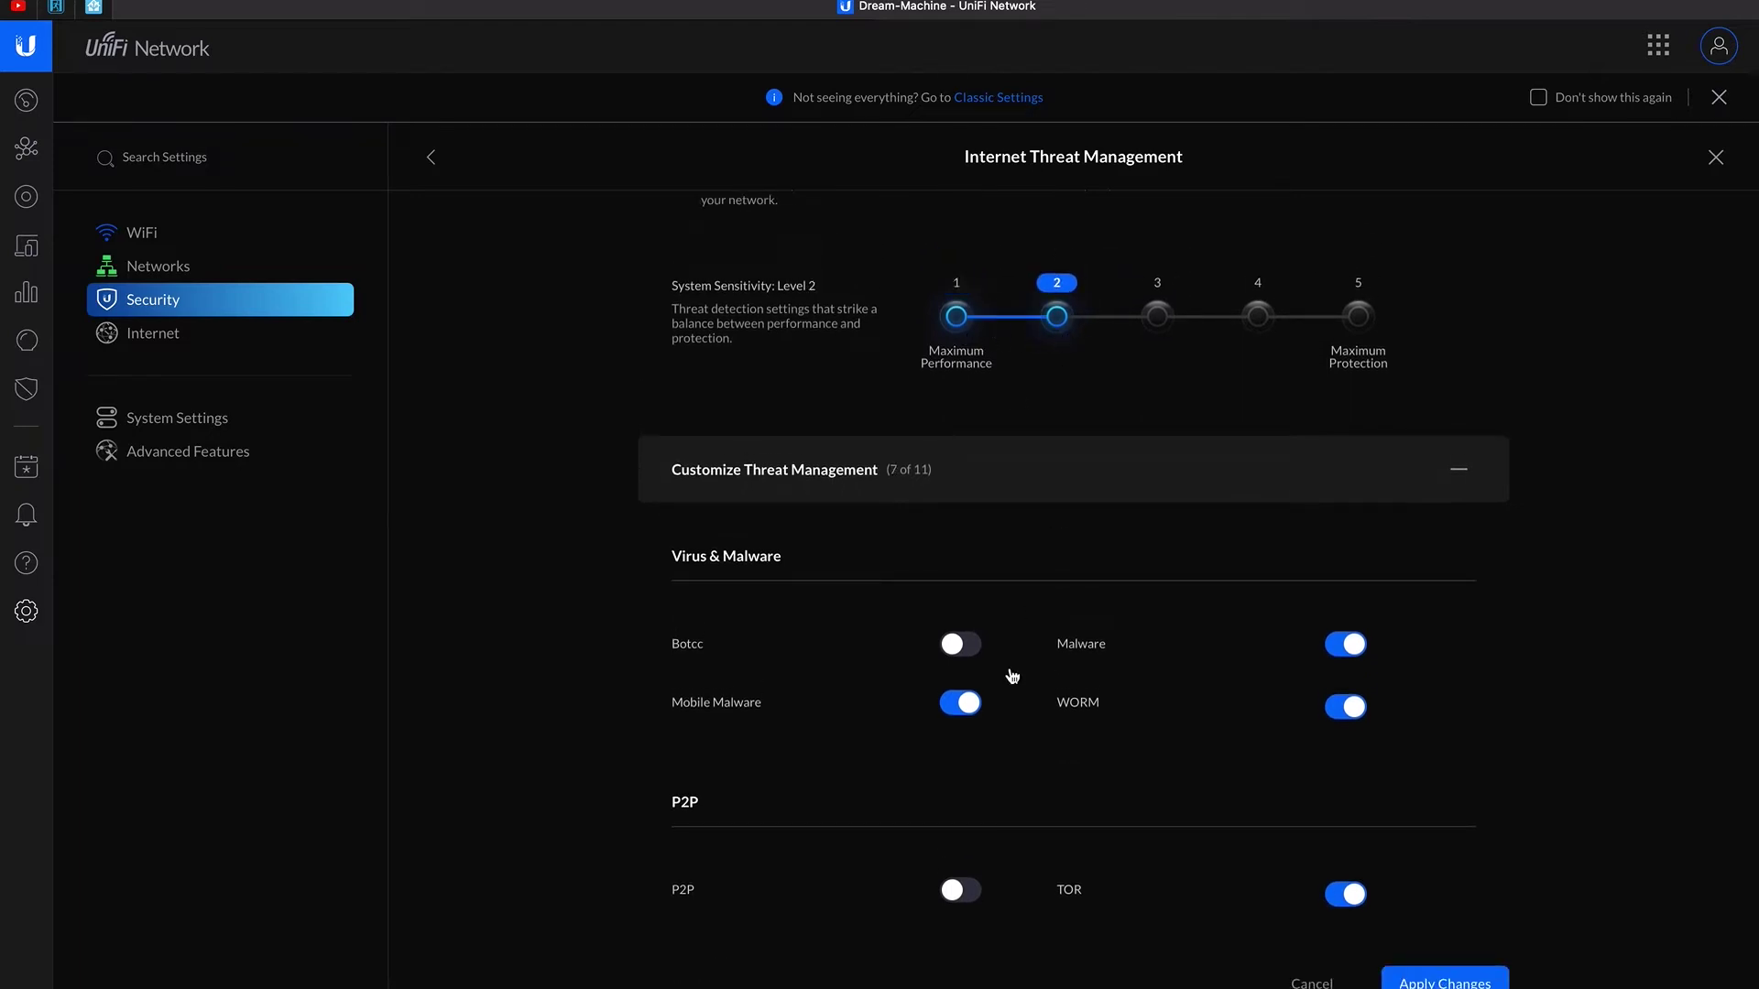
pyautogui.scroll(-1, 1062, 792)
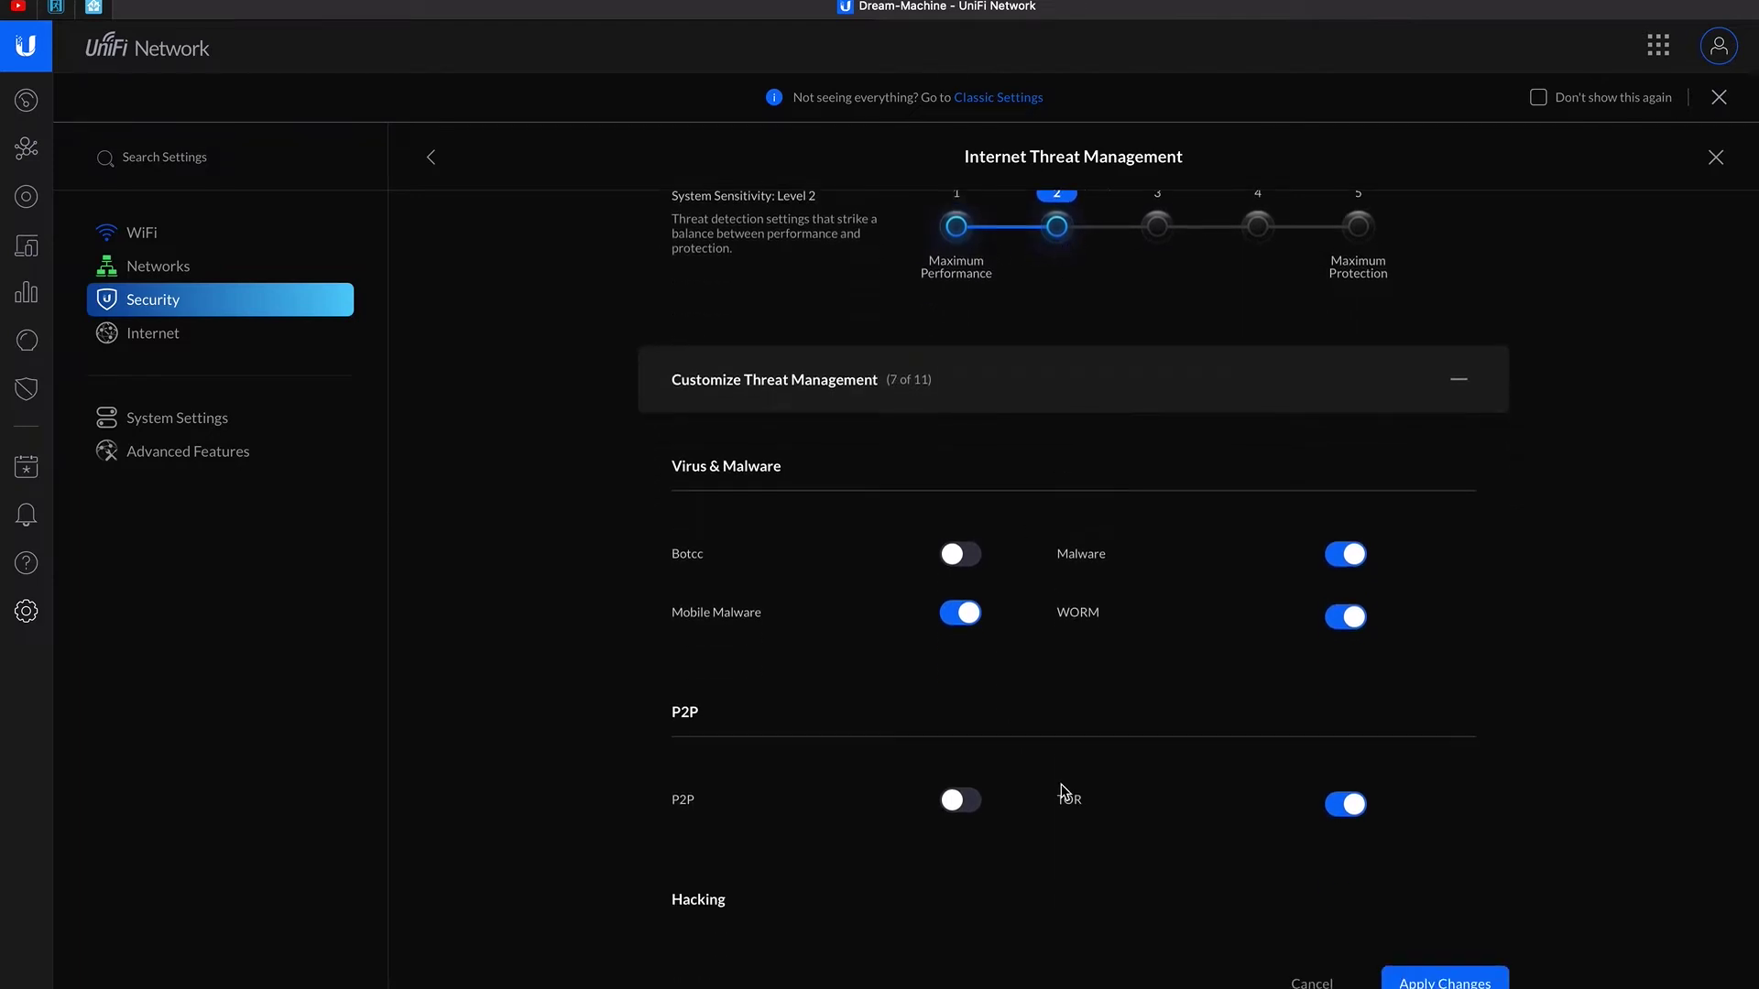
pyautogui.click(1159, 231)
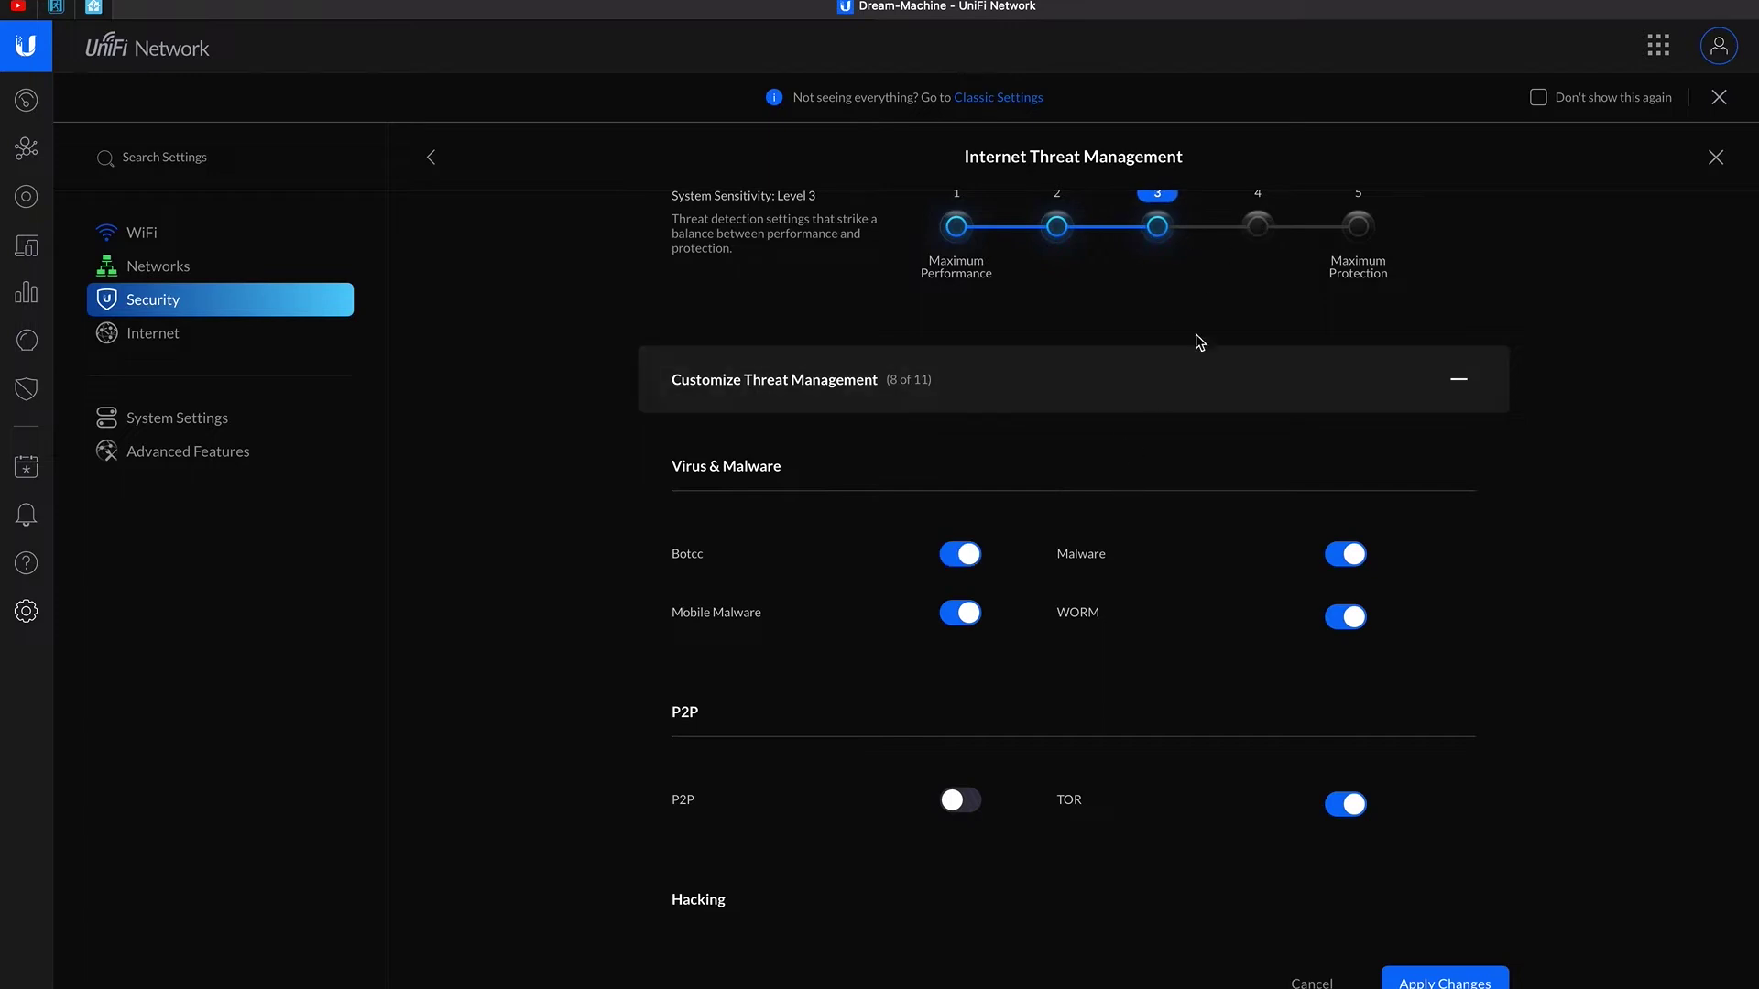
pyautogui.click(1261, 232)
pyautogui.click(1359, 229)
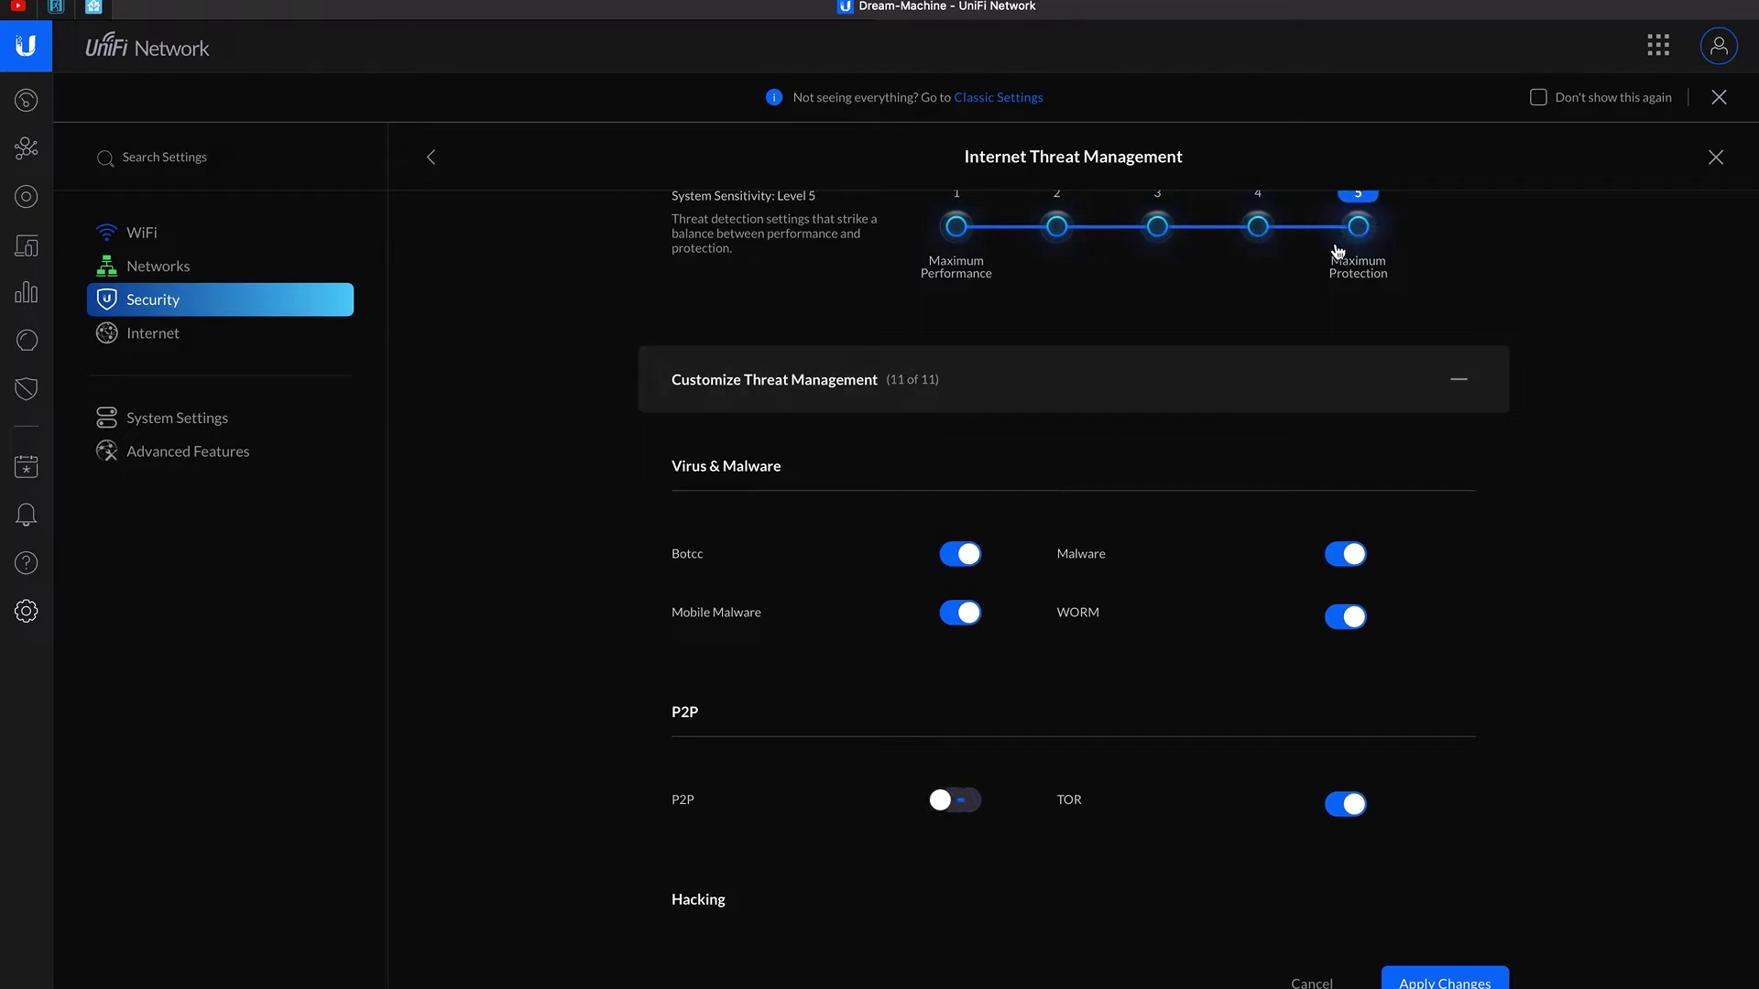
# Set sensitivity back to level 3, leaving DNS, User Agents and Dshield categories enabled.
pyautogui.scroll(-4, 1223, 463)
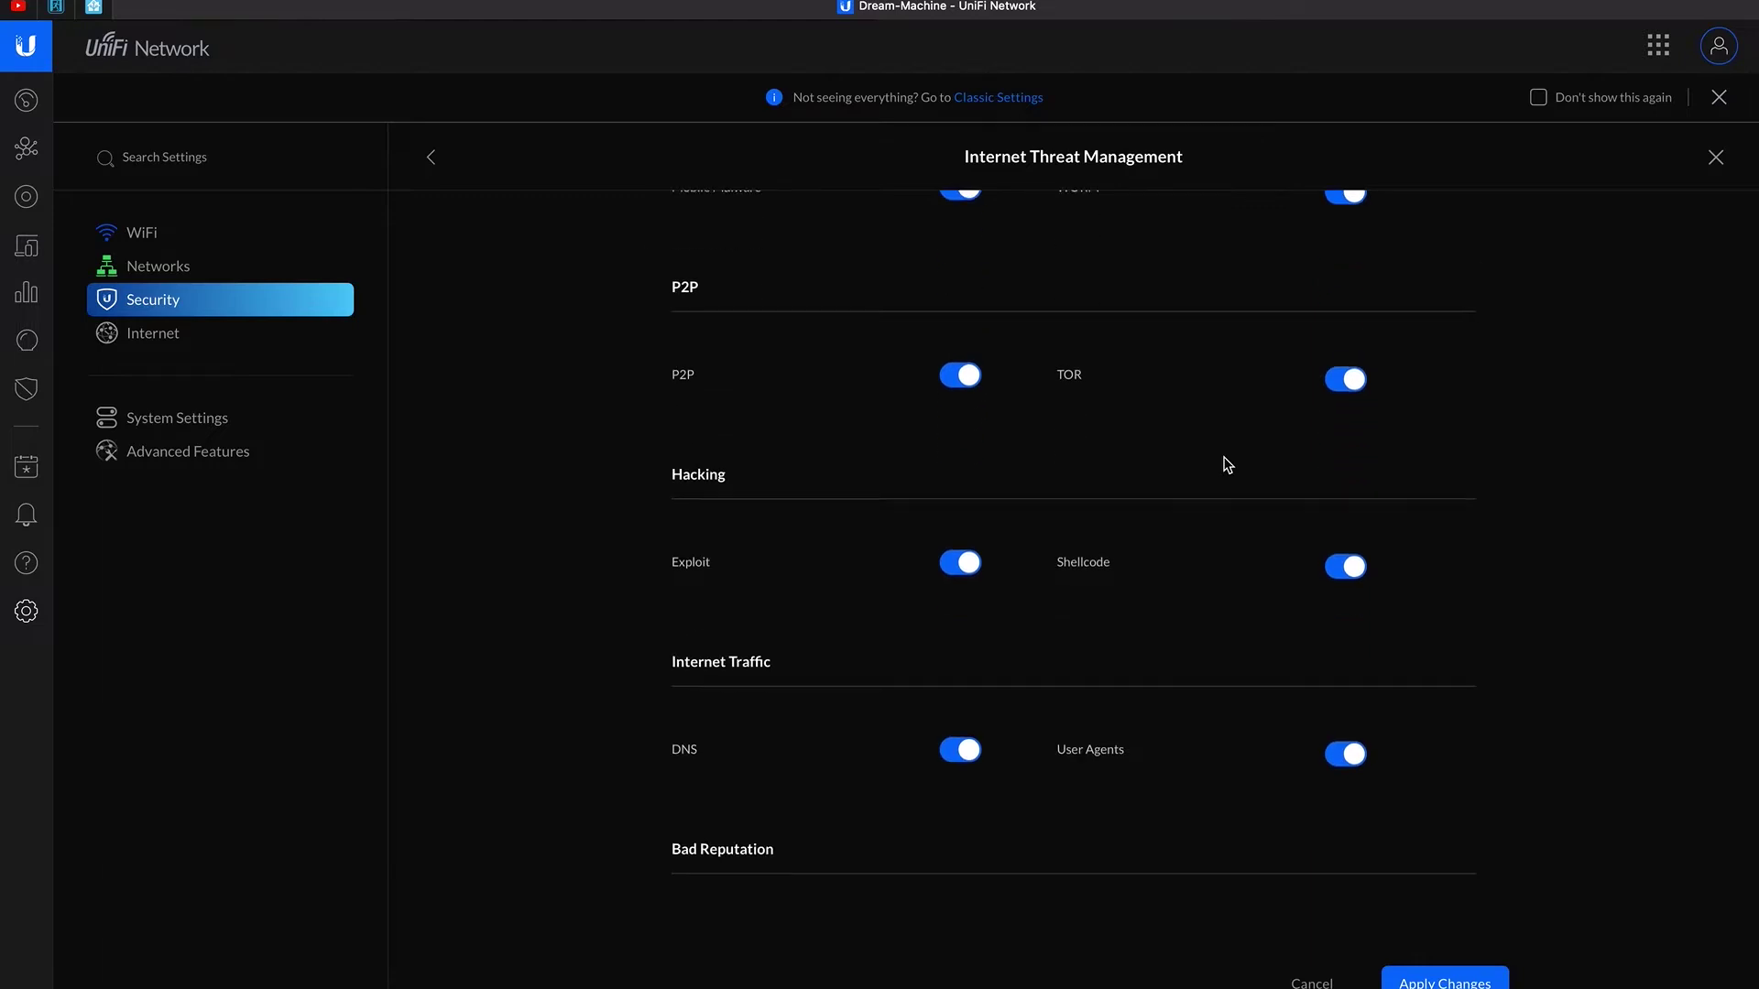
pyautogui.scroll(6, 1227, 464)
pyautogui.scroll(-3, 1228, 465)
pyautogui.scroll(-1, 1225, 464)
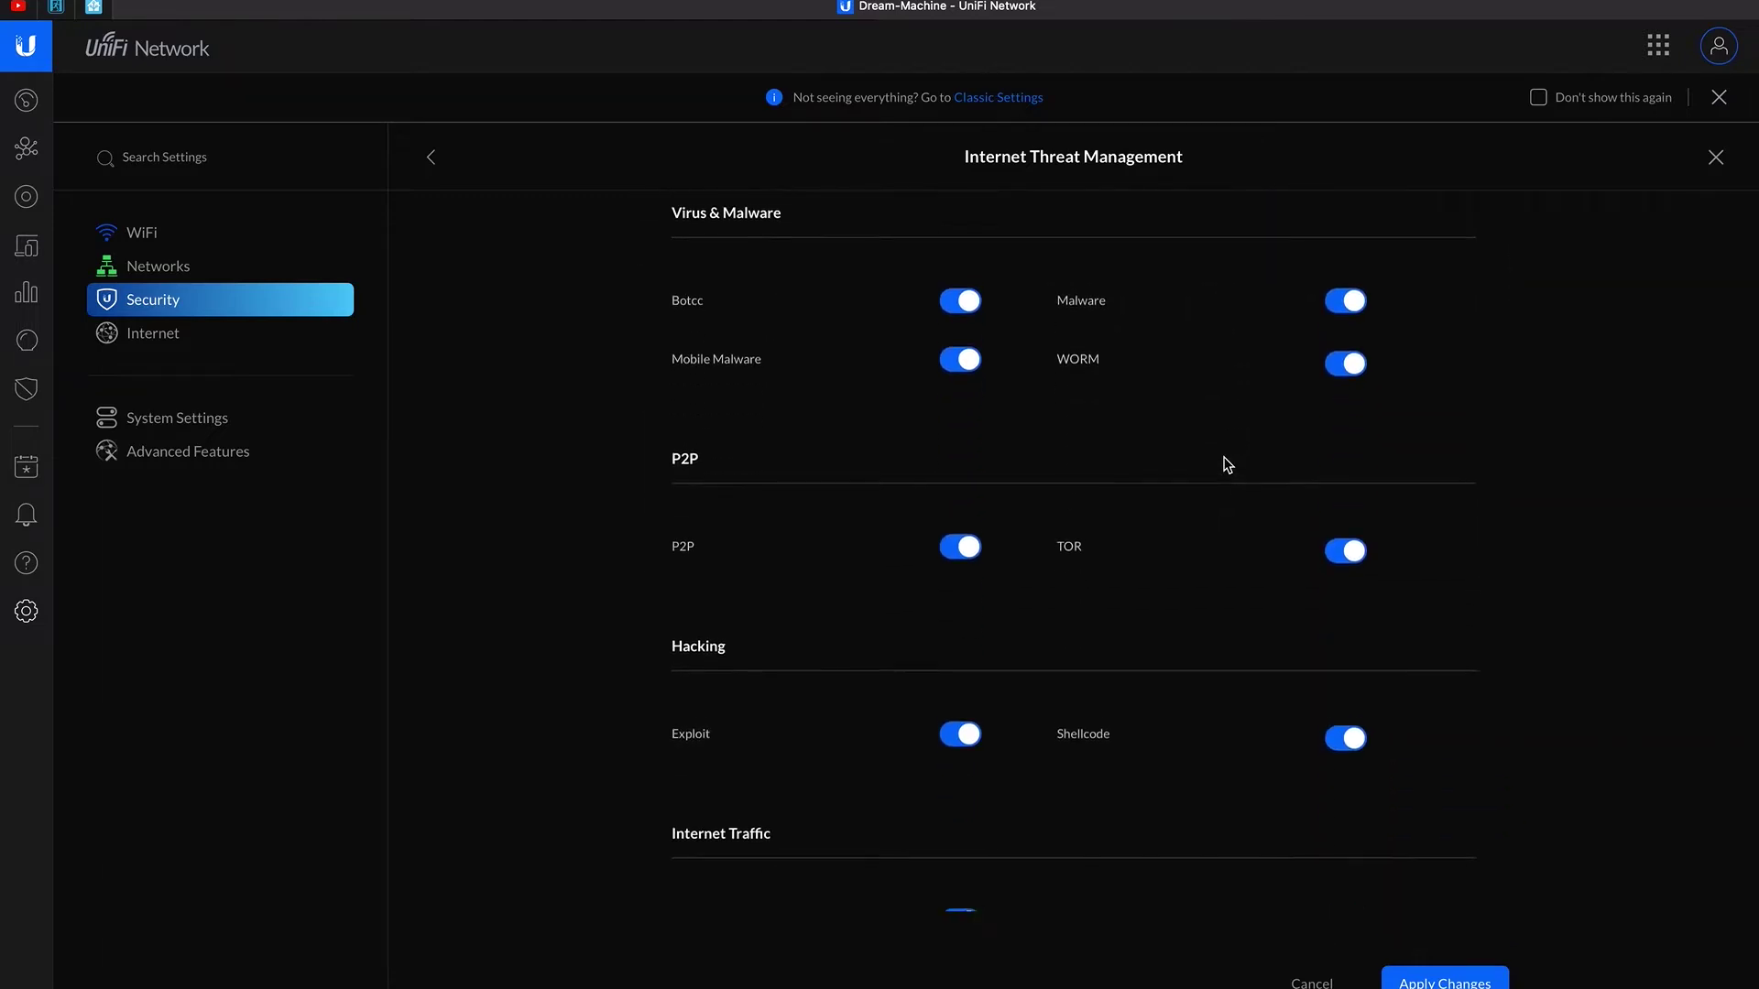
pyautogui.scroll(4, 1226, 463)
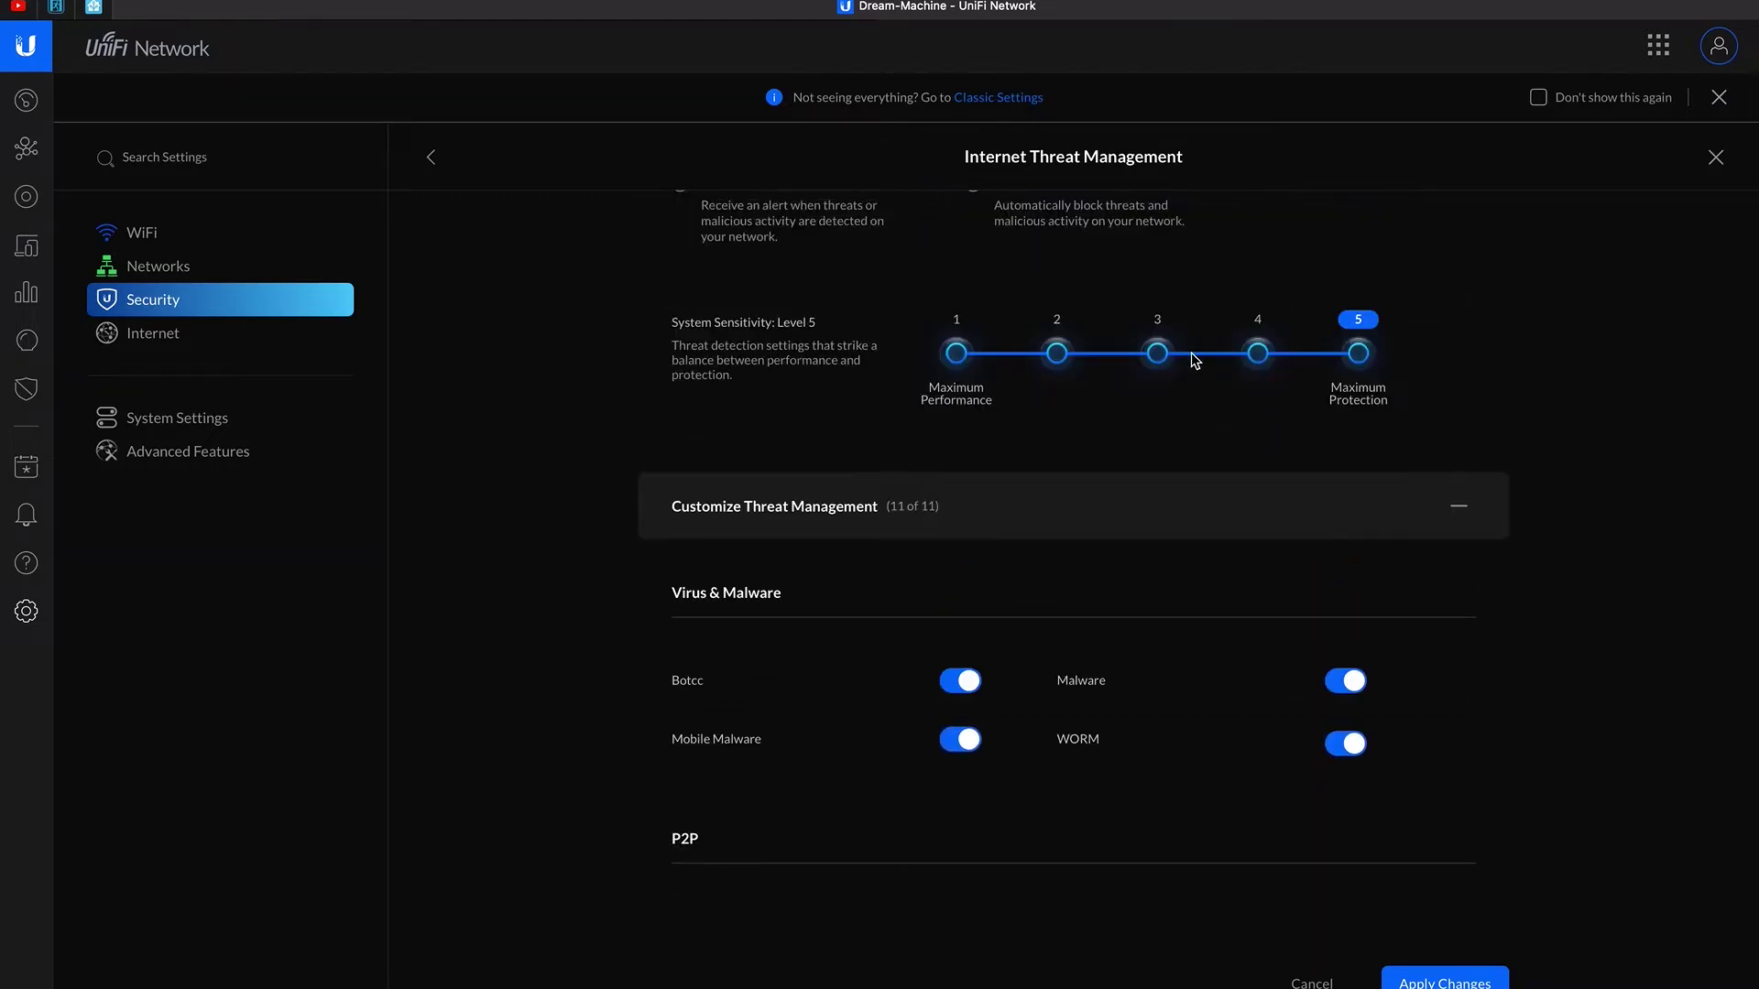
pyautogui.click(1160, 360)
pyautogui.scroll(-5, 1159, 504)
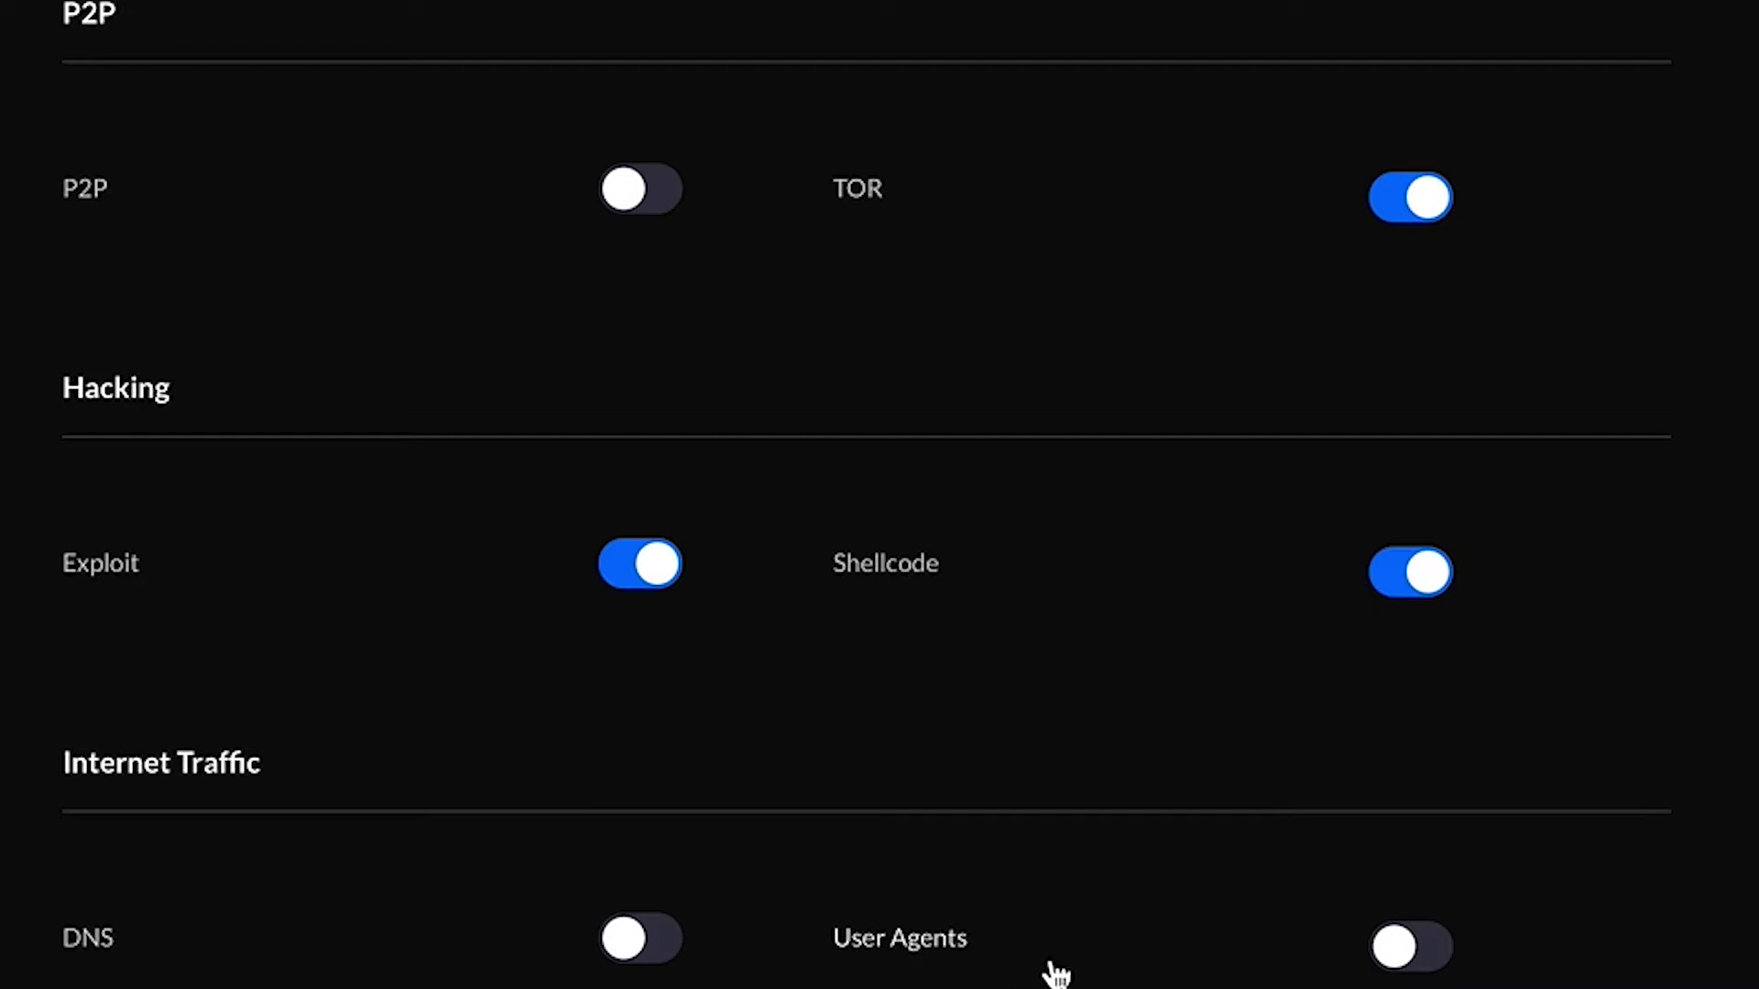
pyautogui.scroll(-2, 1217, 973)
pyautogui.scroll(-2, 1217, 973)
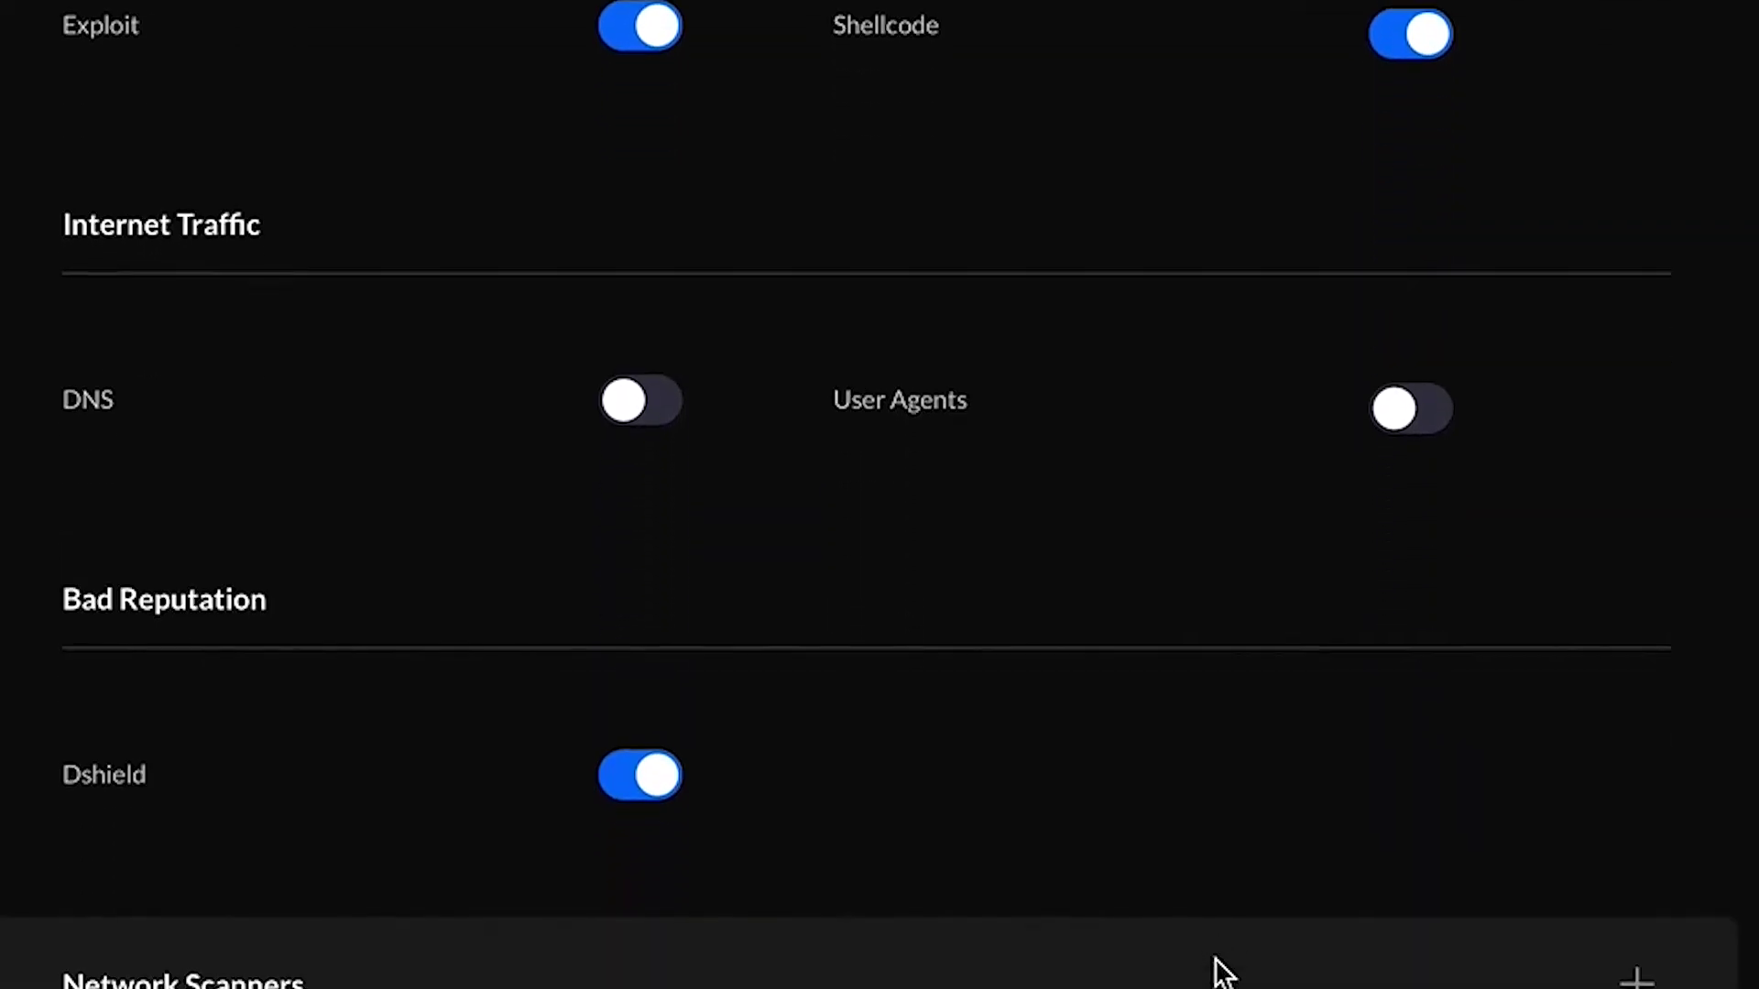
pyautogui.scroll(3, 1218, 974)
pyautogui.scroll(-1, 1218, 973)
pyautogui.scroll(-3, 1217, 973)
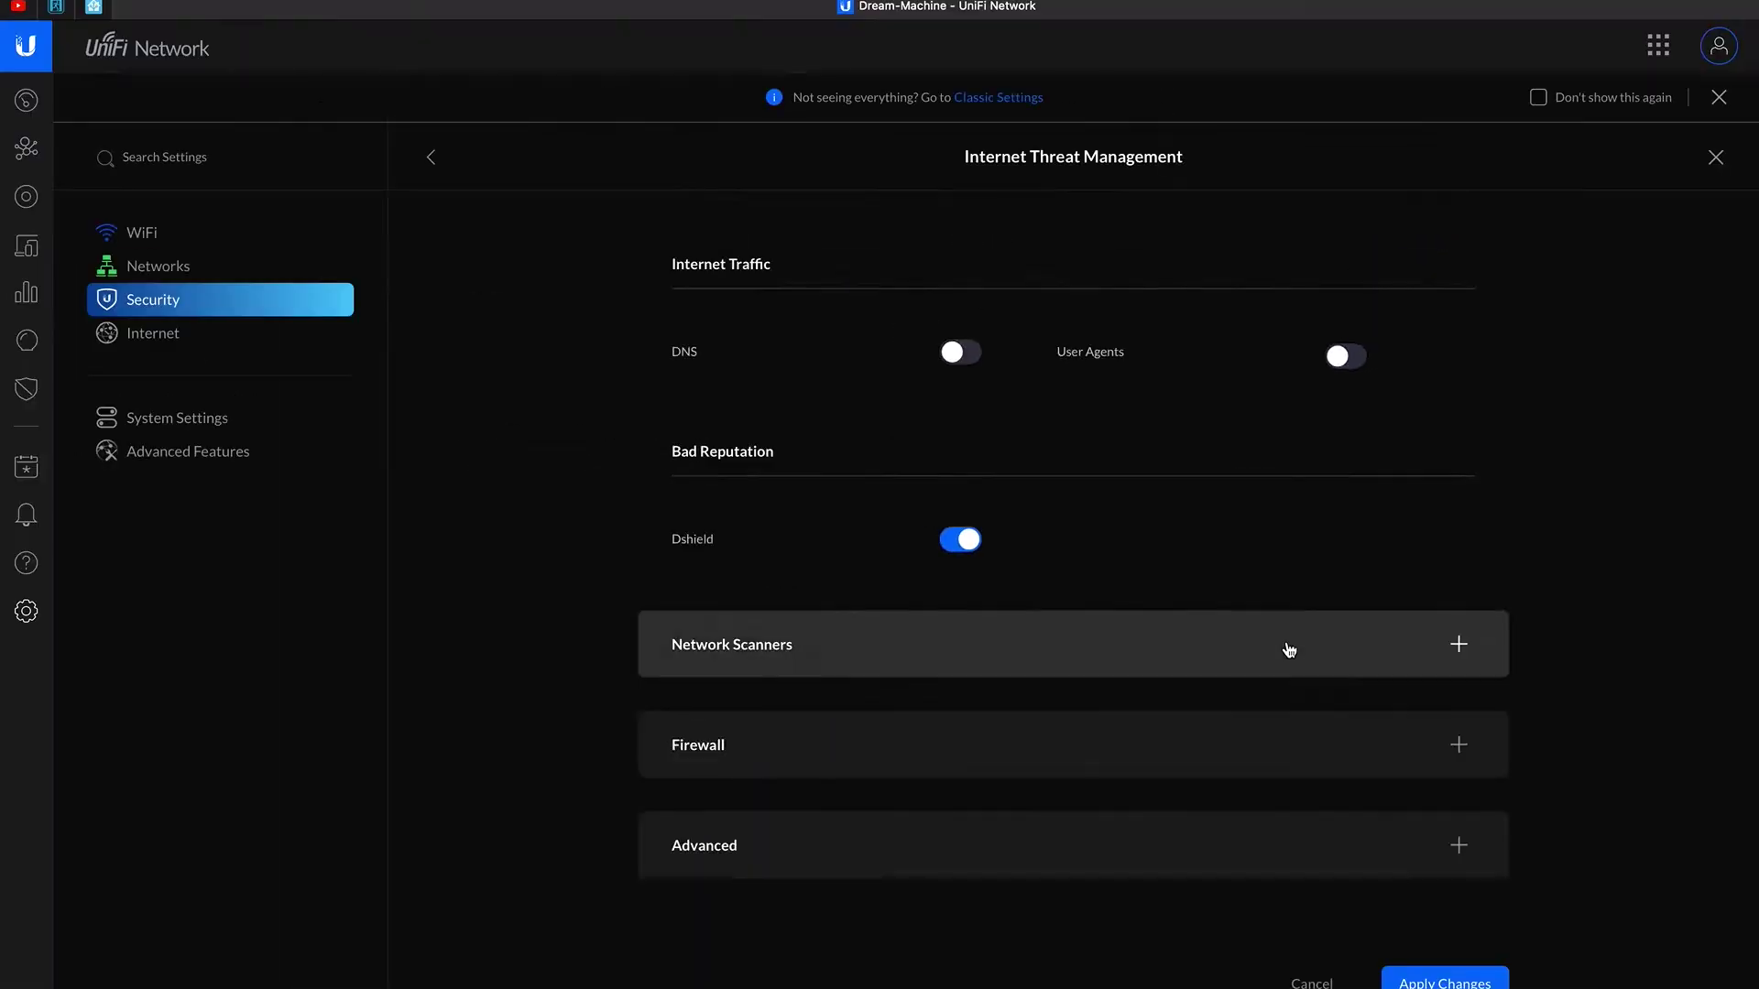
pyautogui.scroll(5, 1285, 649)
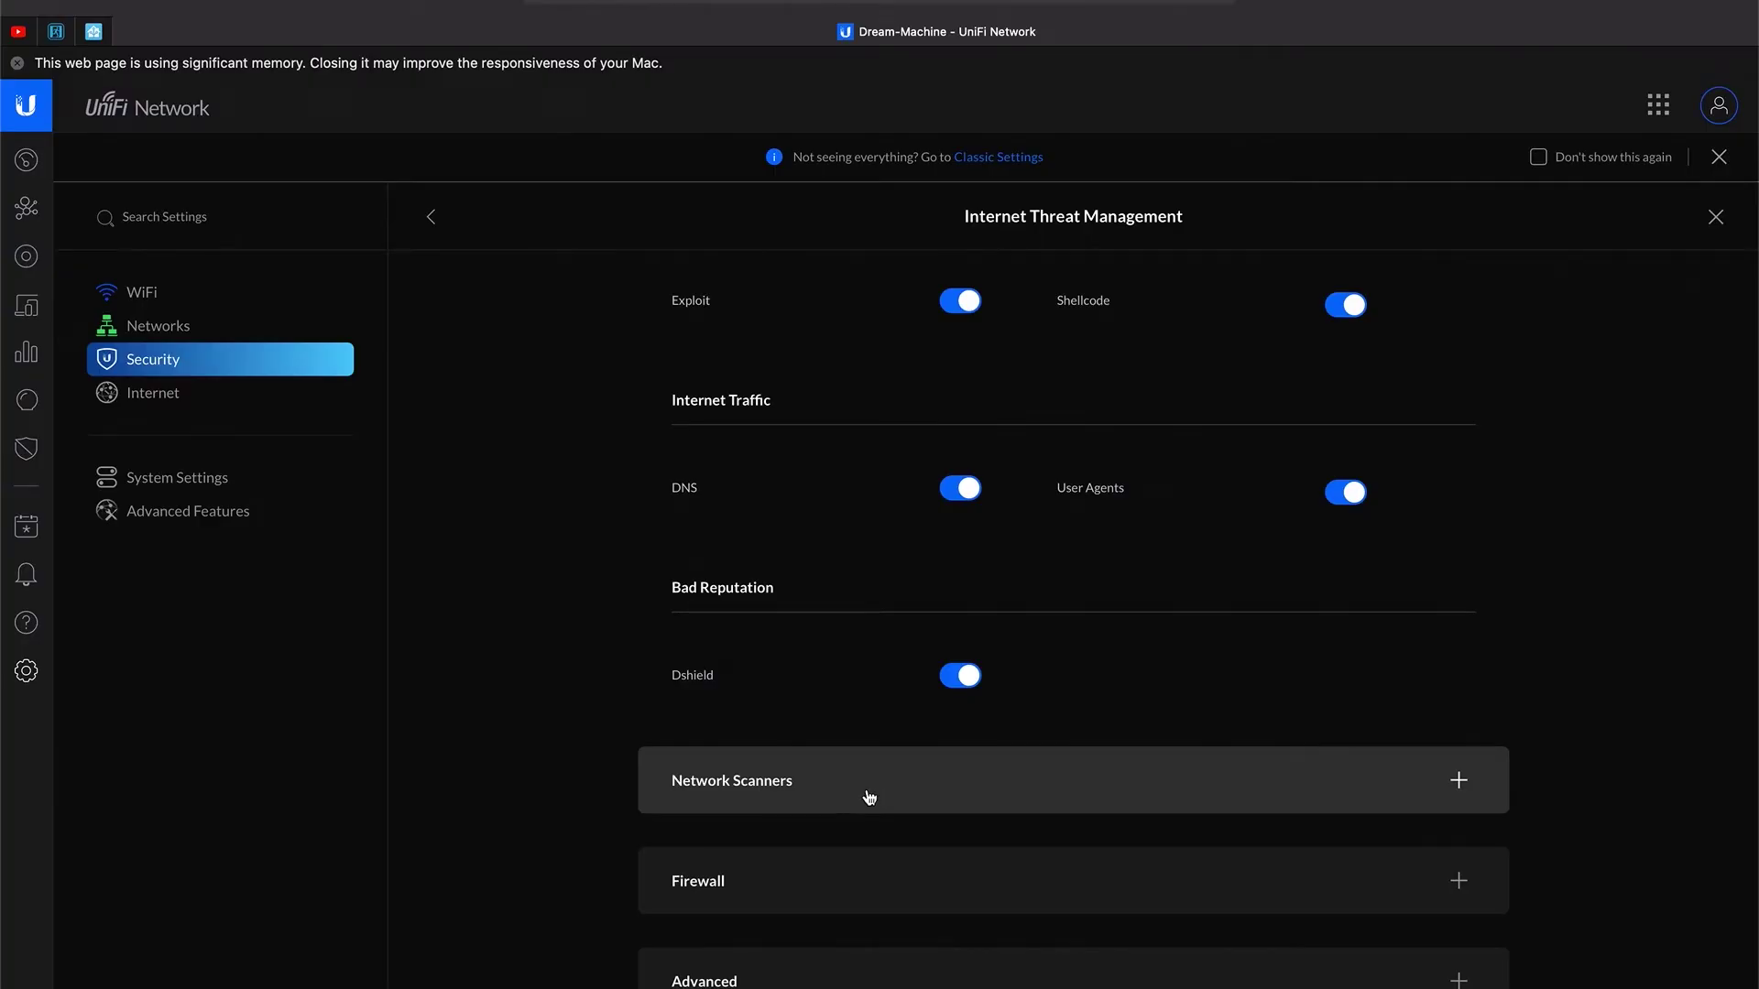
# Expand Network Scanners, review the endpoint scan results, then return to the WiFi settings.
pyautogui.click(868, 796)
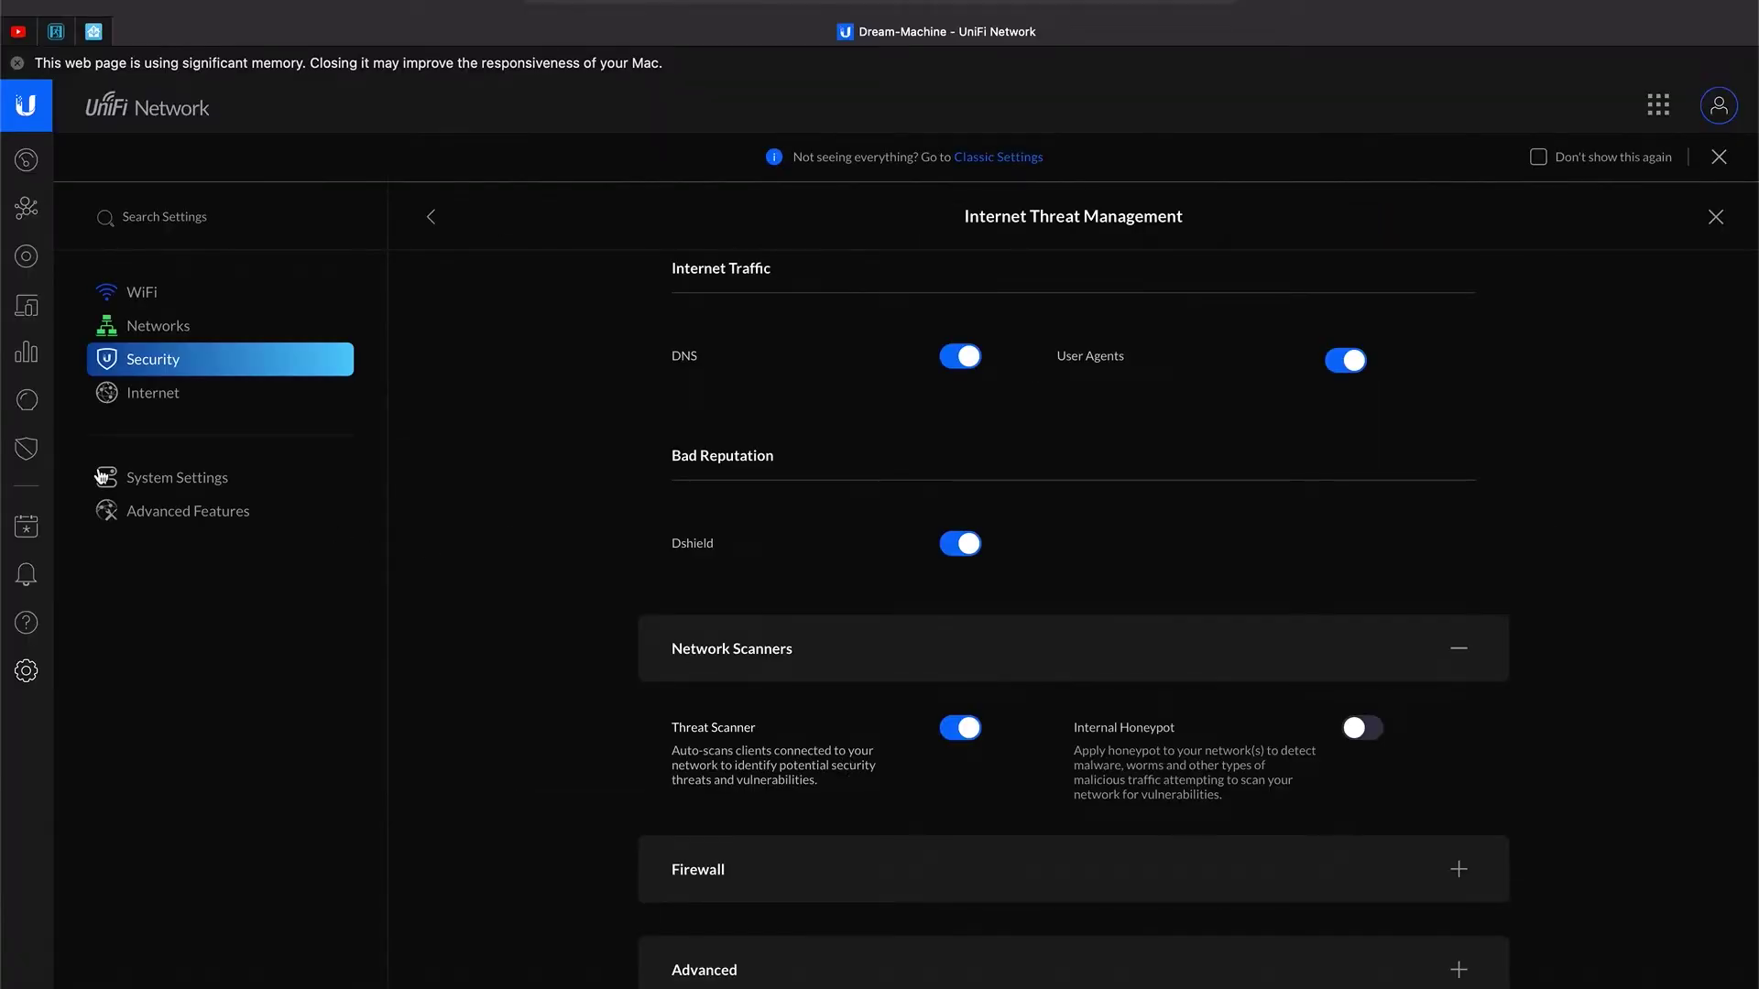
pyautogui.click(27, 451)
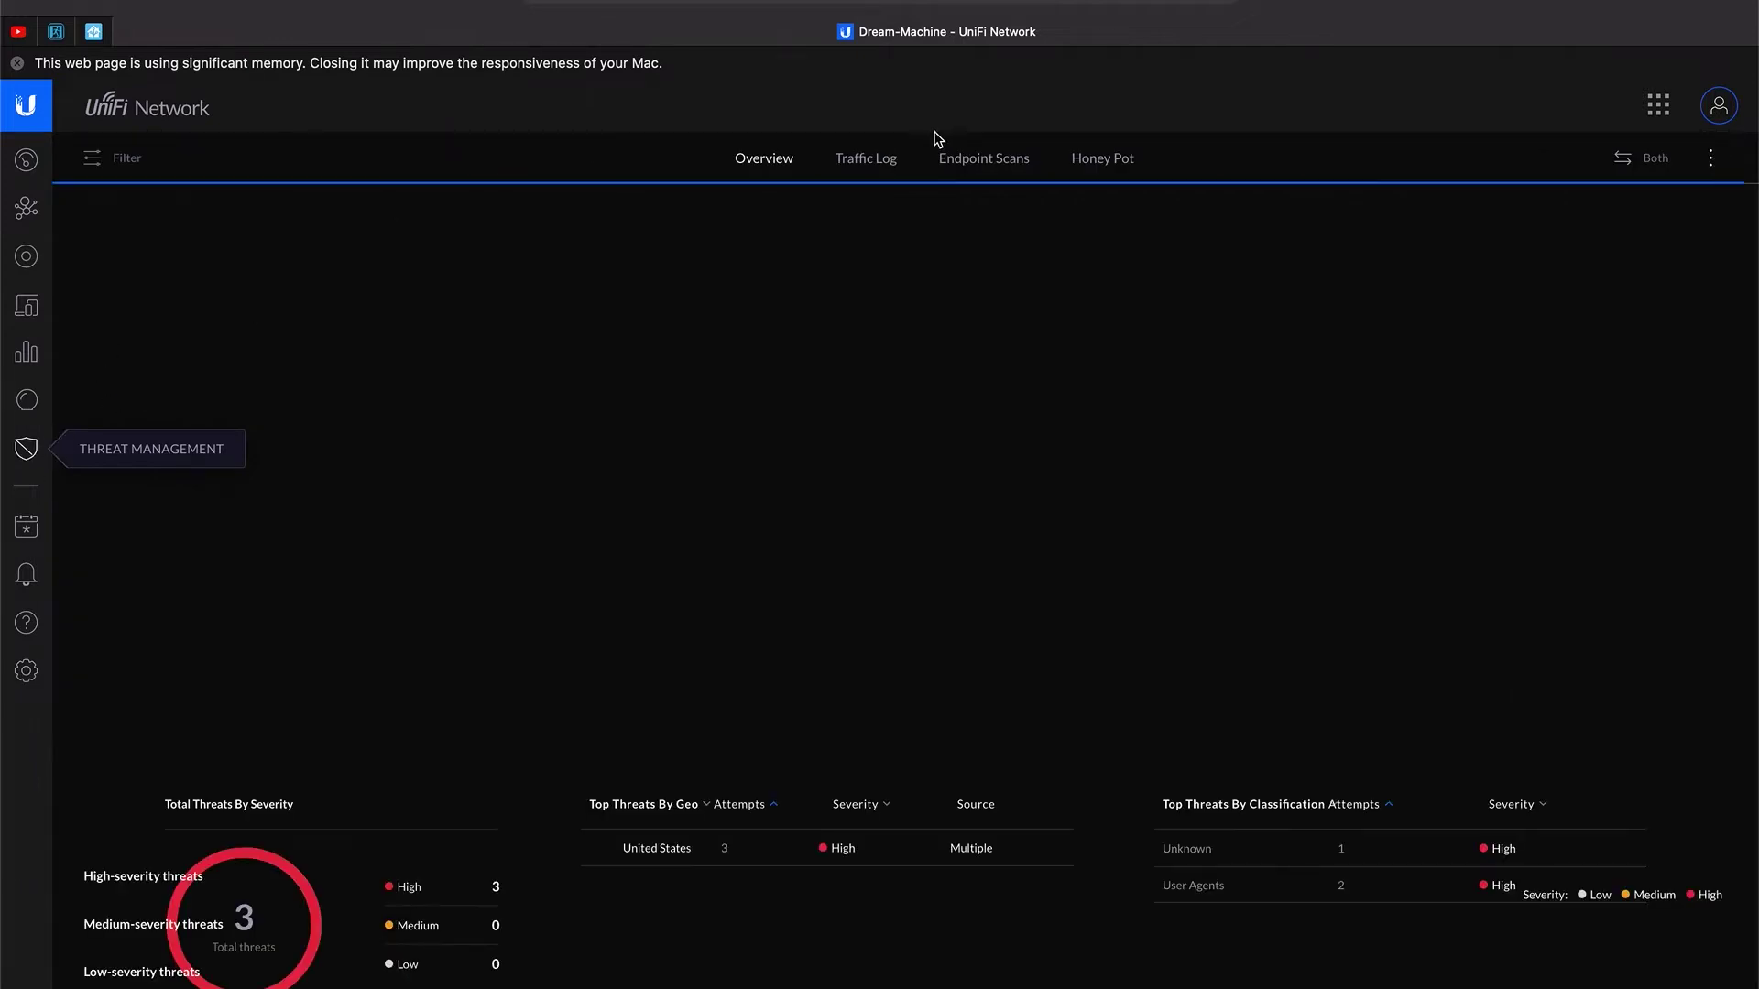
pyautogui.click(987, 162)
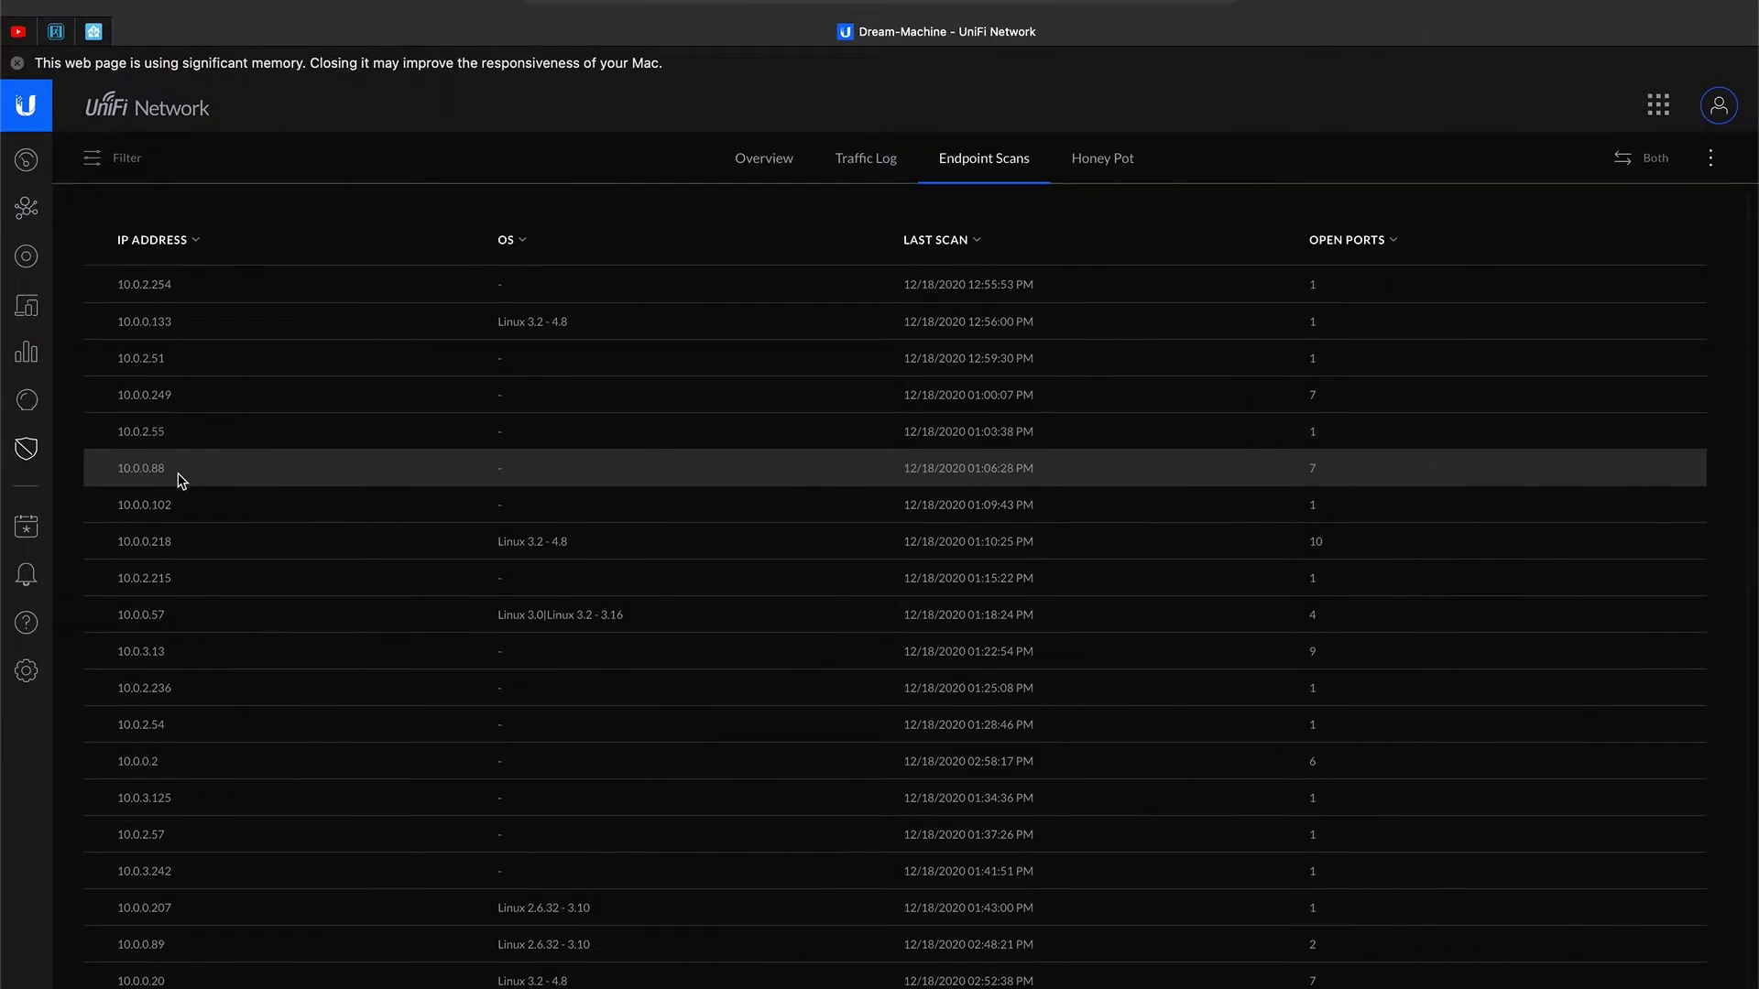
pyautogui.click(27, 671)
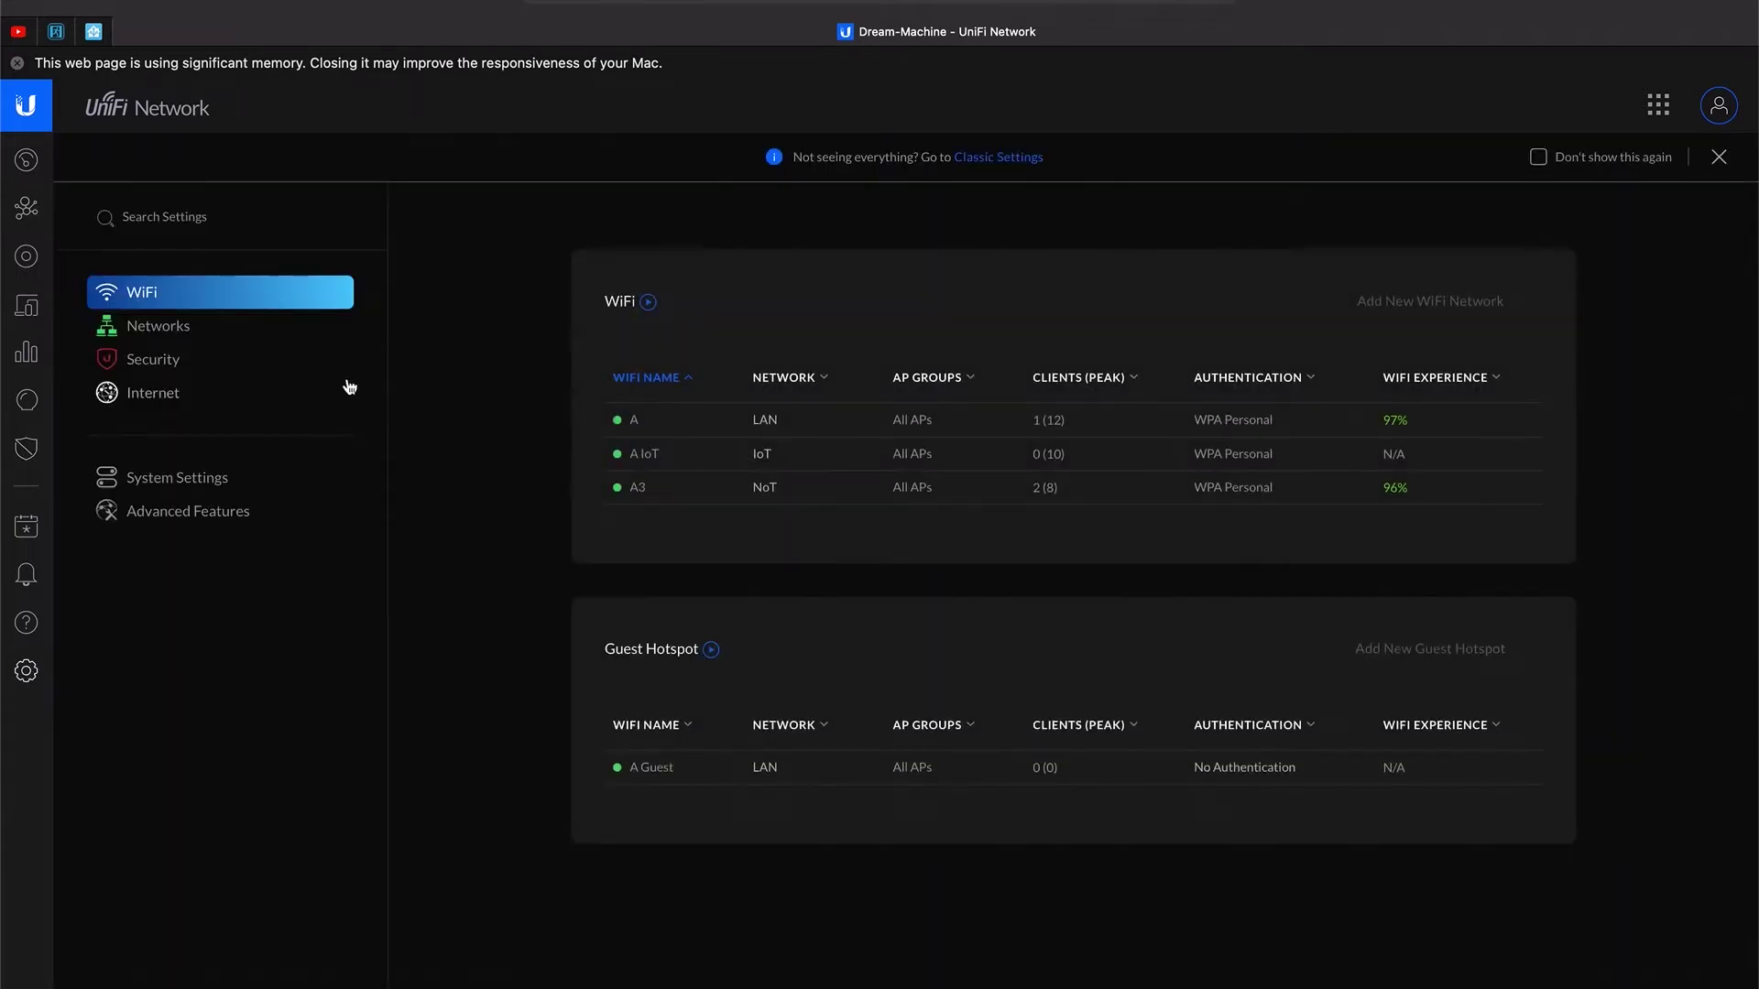
# In Security > Internet Threat Management, expand Network Scanners and enable Internal Honeypot.
pyautogui.click(252, 373)
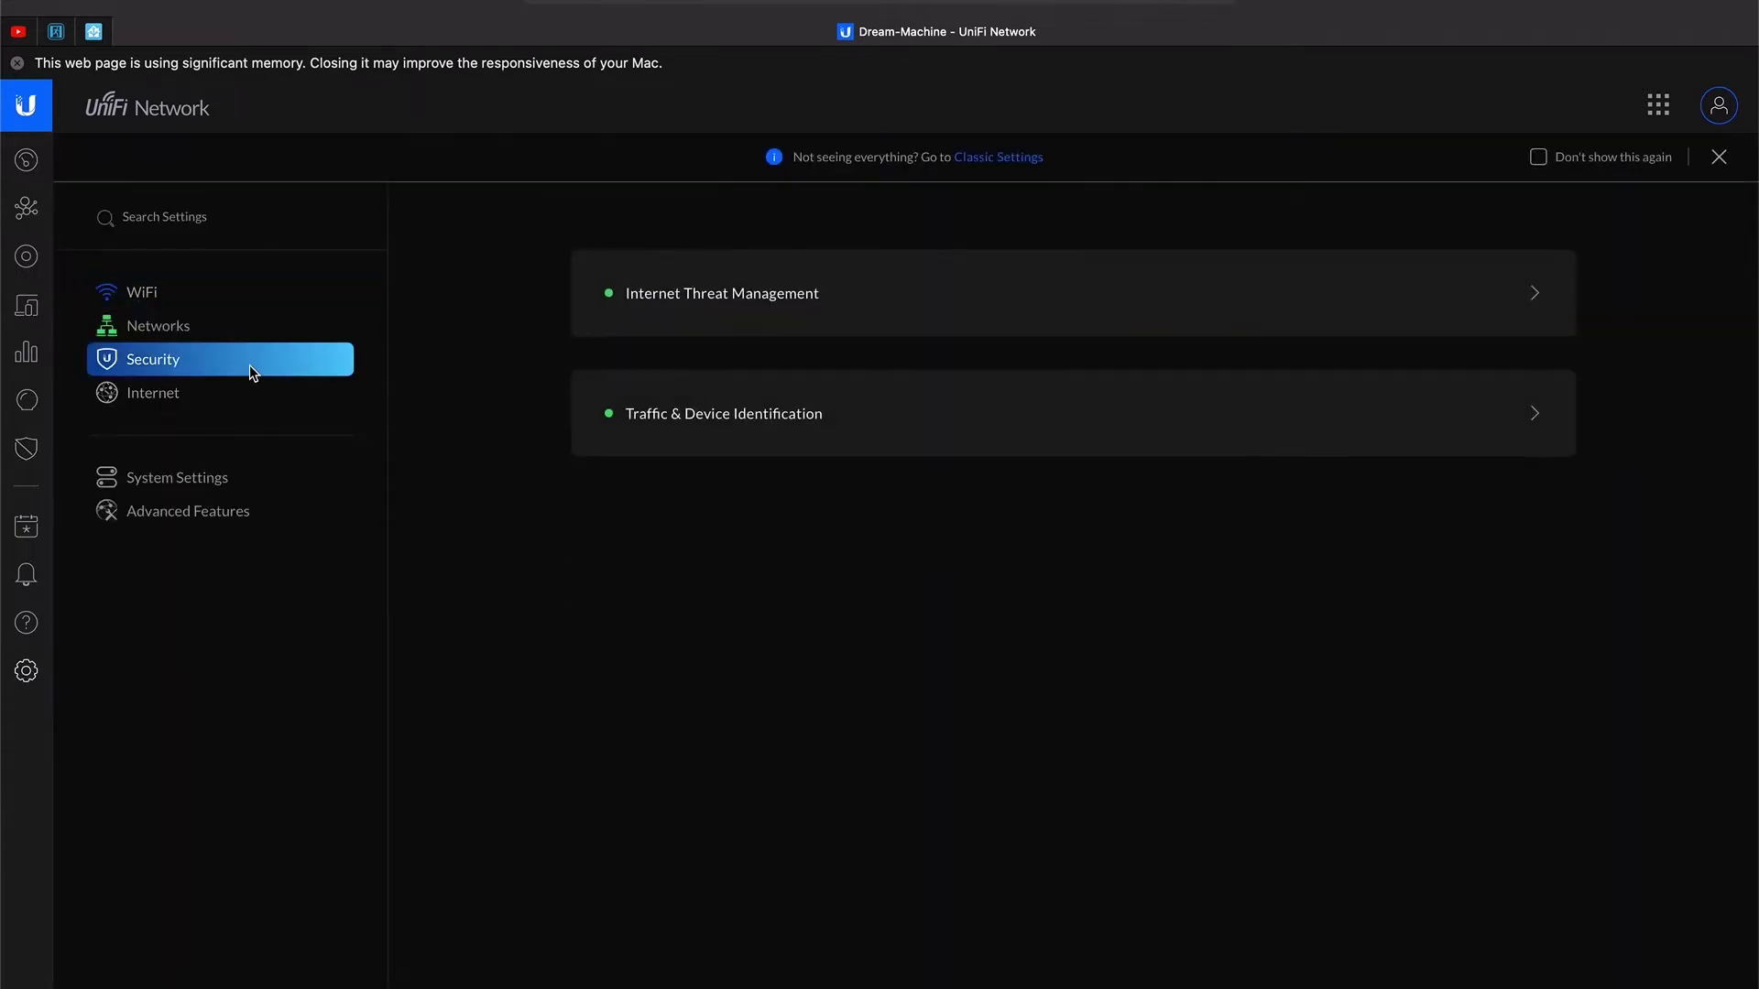
pyautogui.click(793, 301)
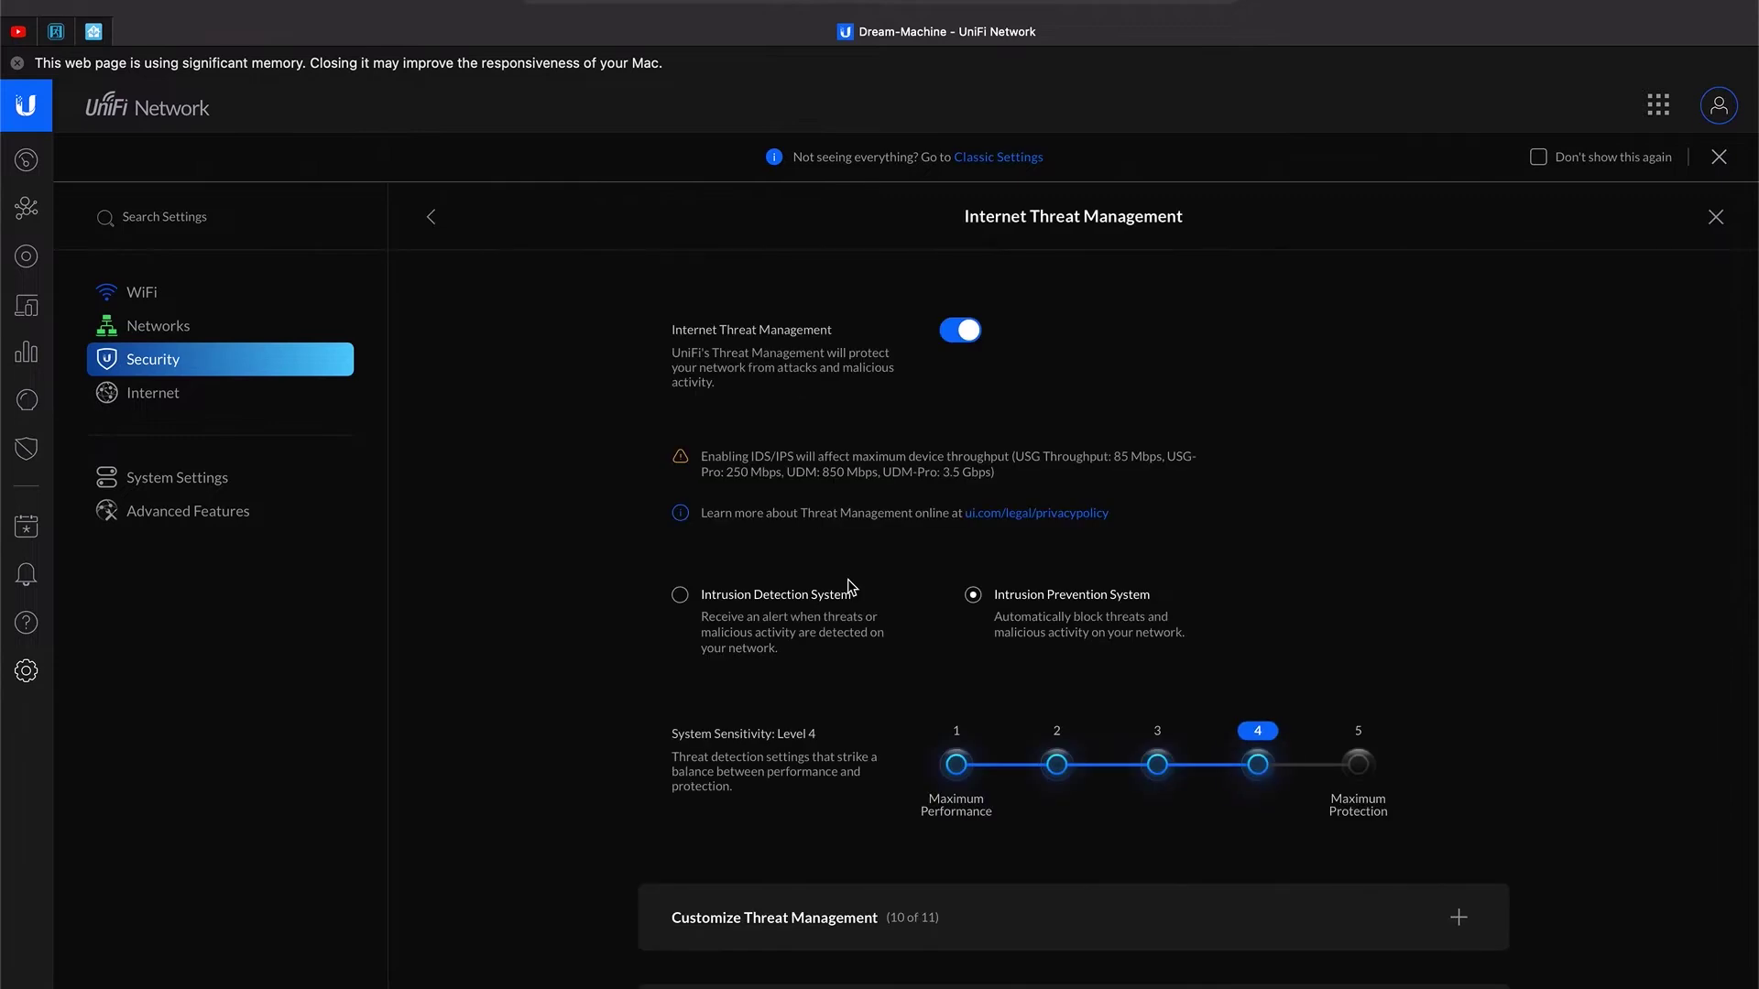
pyautogui.scroll(-5, 848, 579)
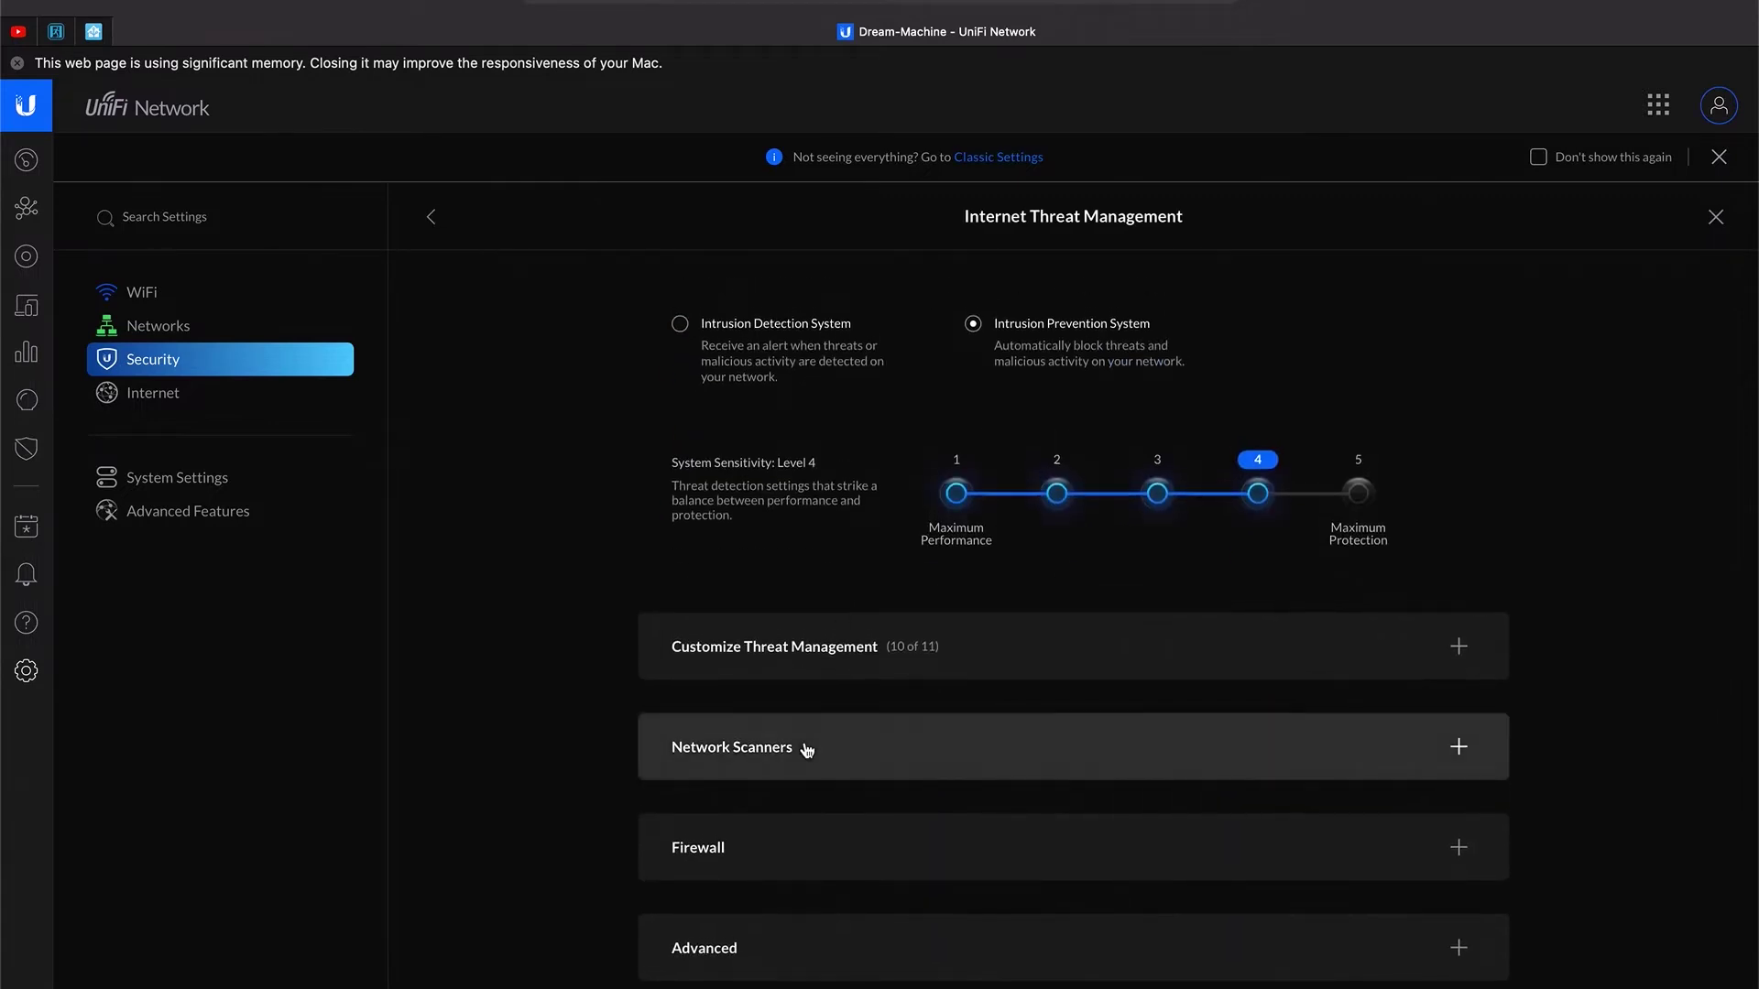
pyautogui.click(806, 748)
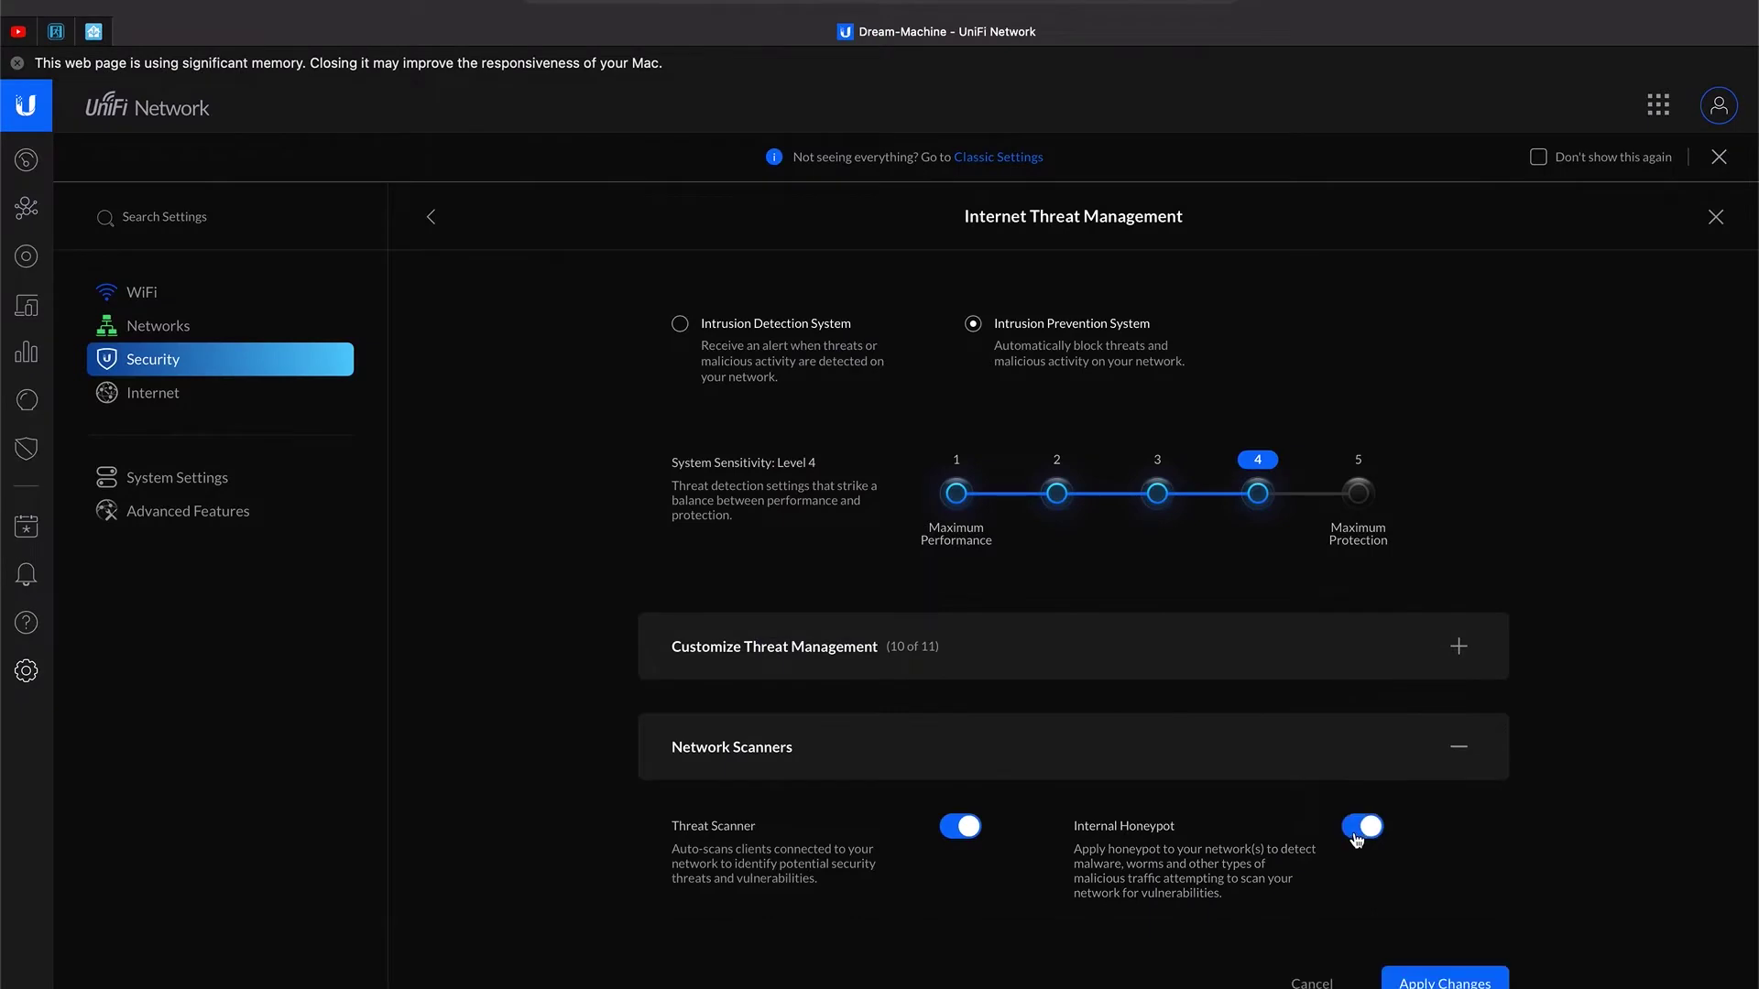
pyautogui.scroll(-3, 1354, 836)
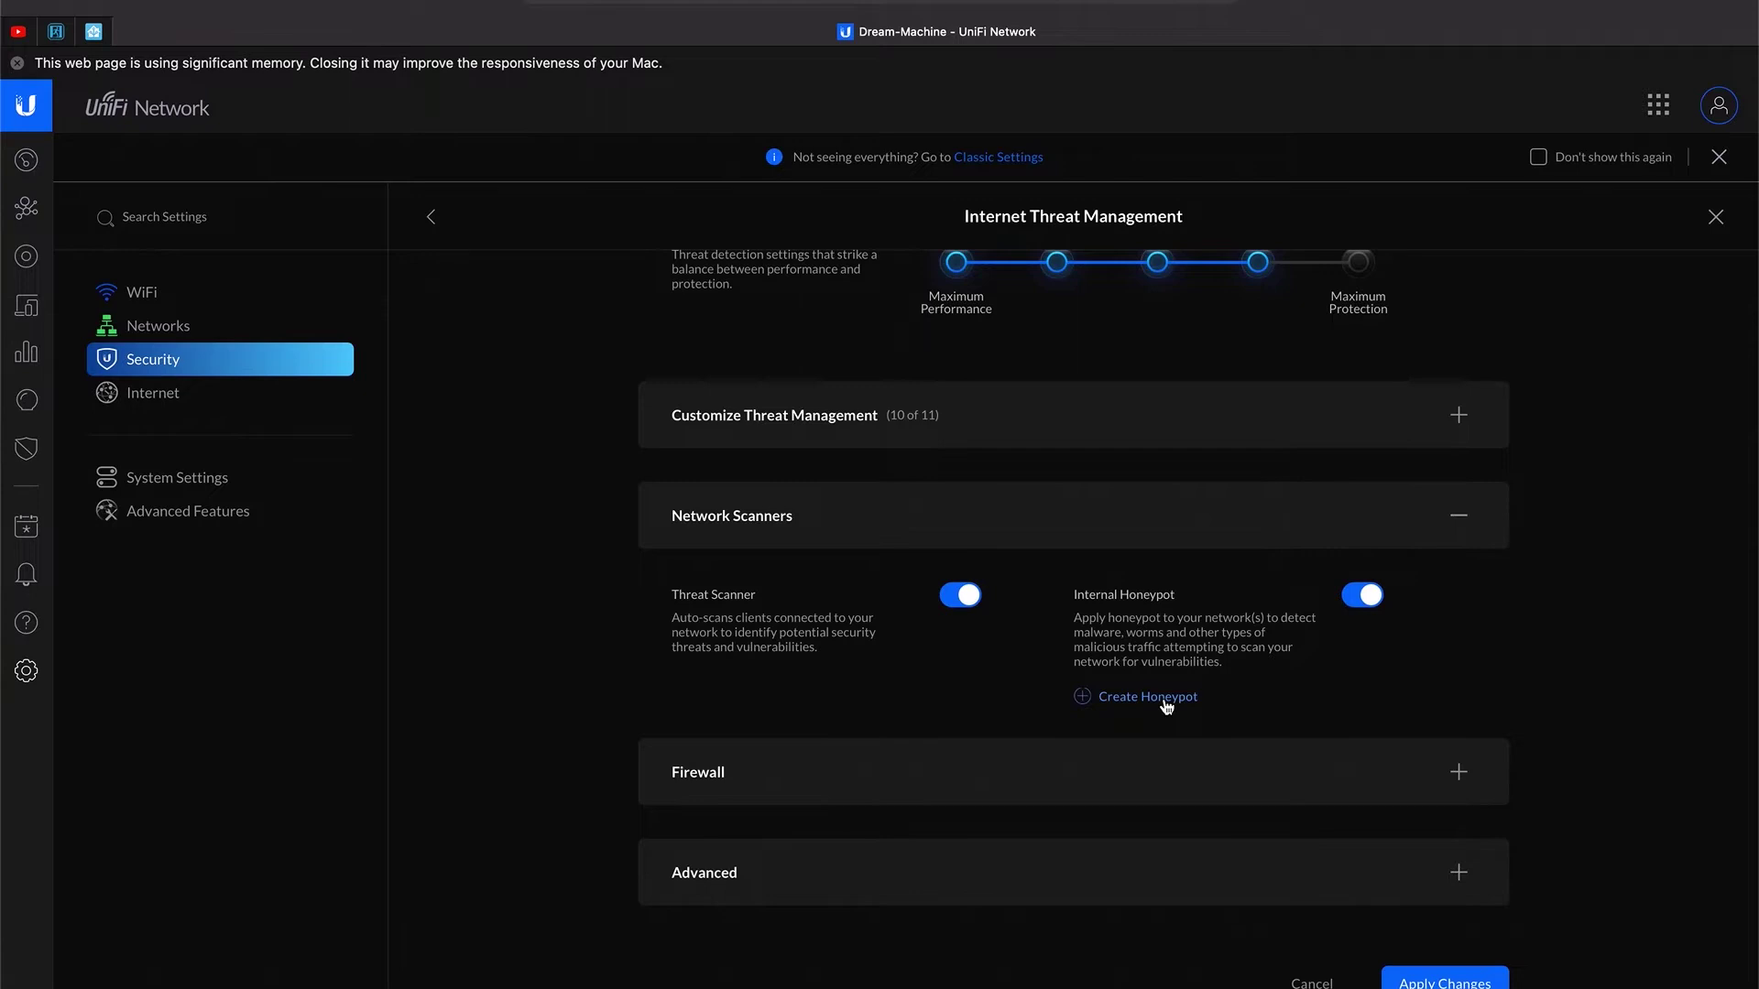
# Create a honeypot on the IoT network 10.0.3.1/24, assigned honeypot IP 10.0.3.2.
pyautogui.click(1165, 700)
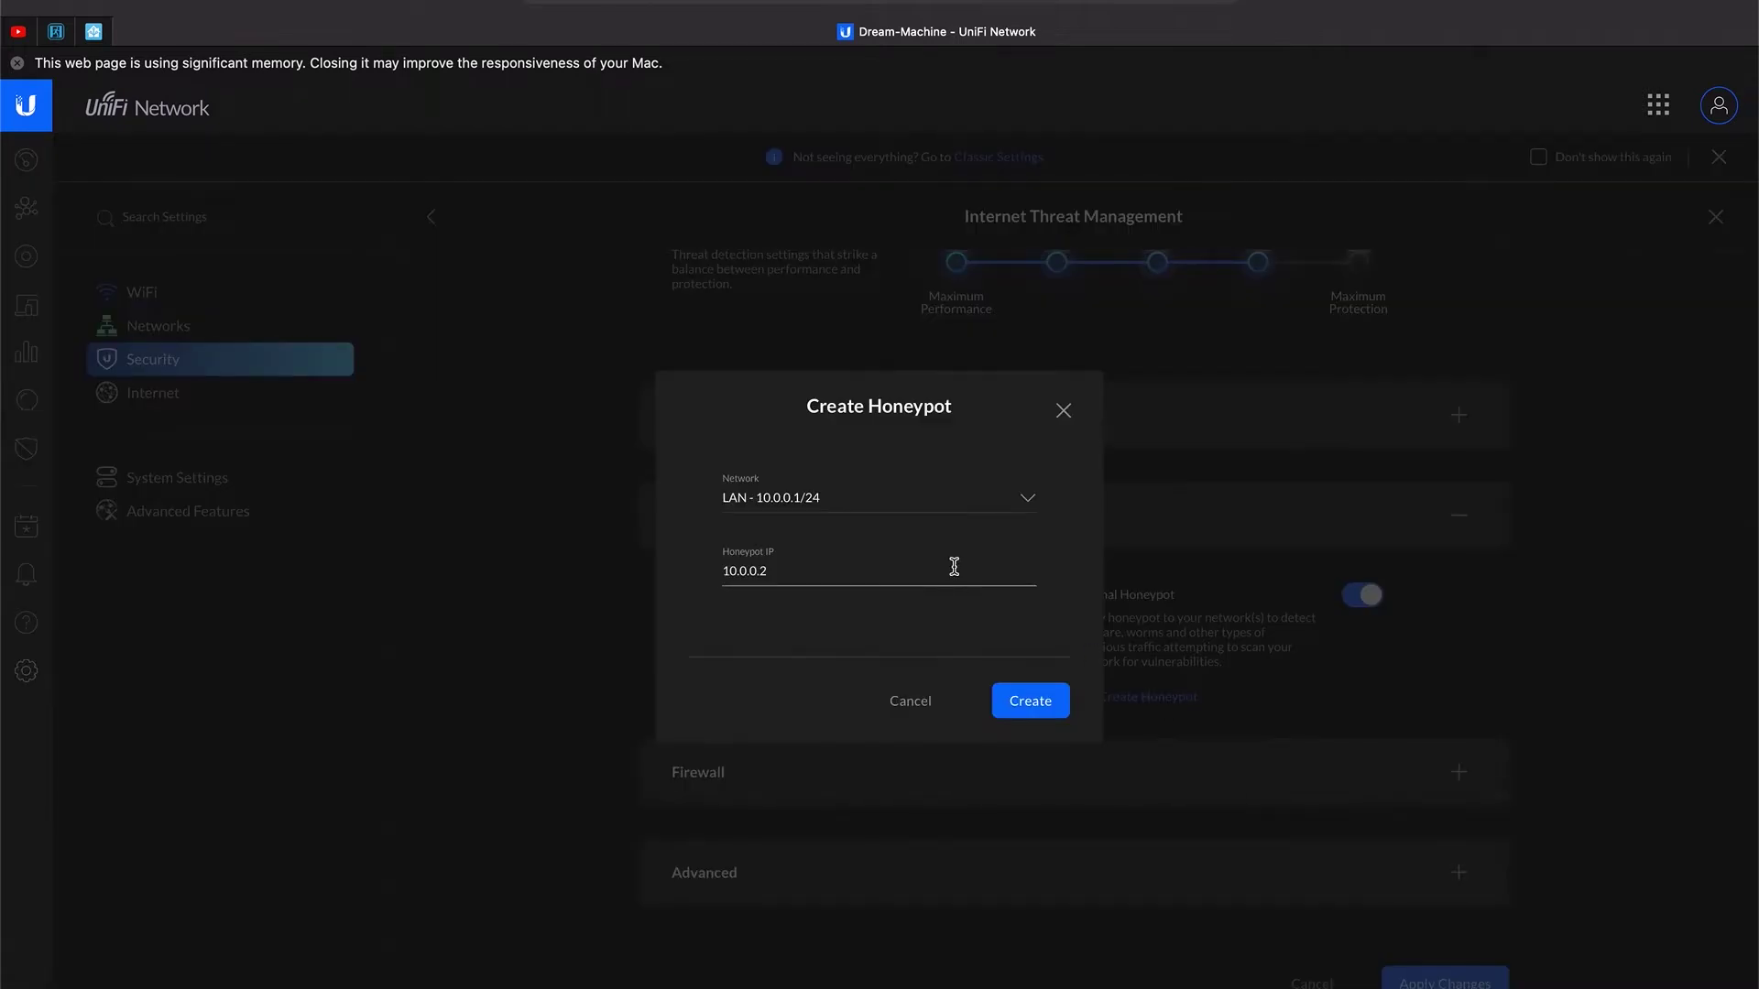
pyautogui.click(1030, 503)
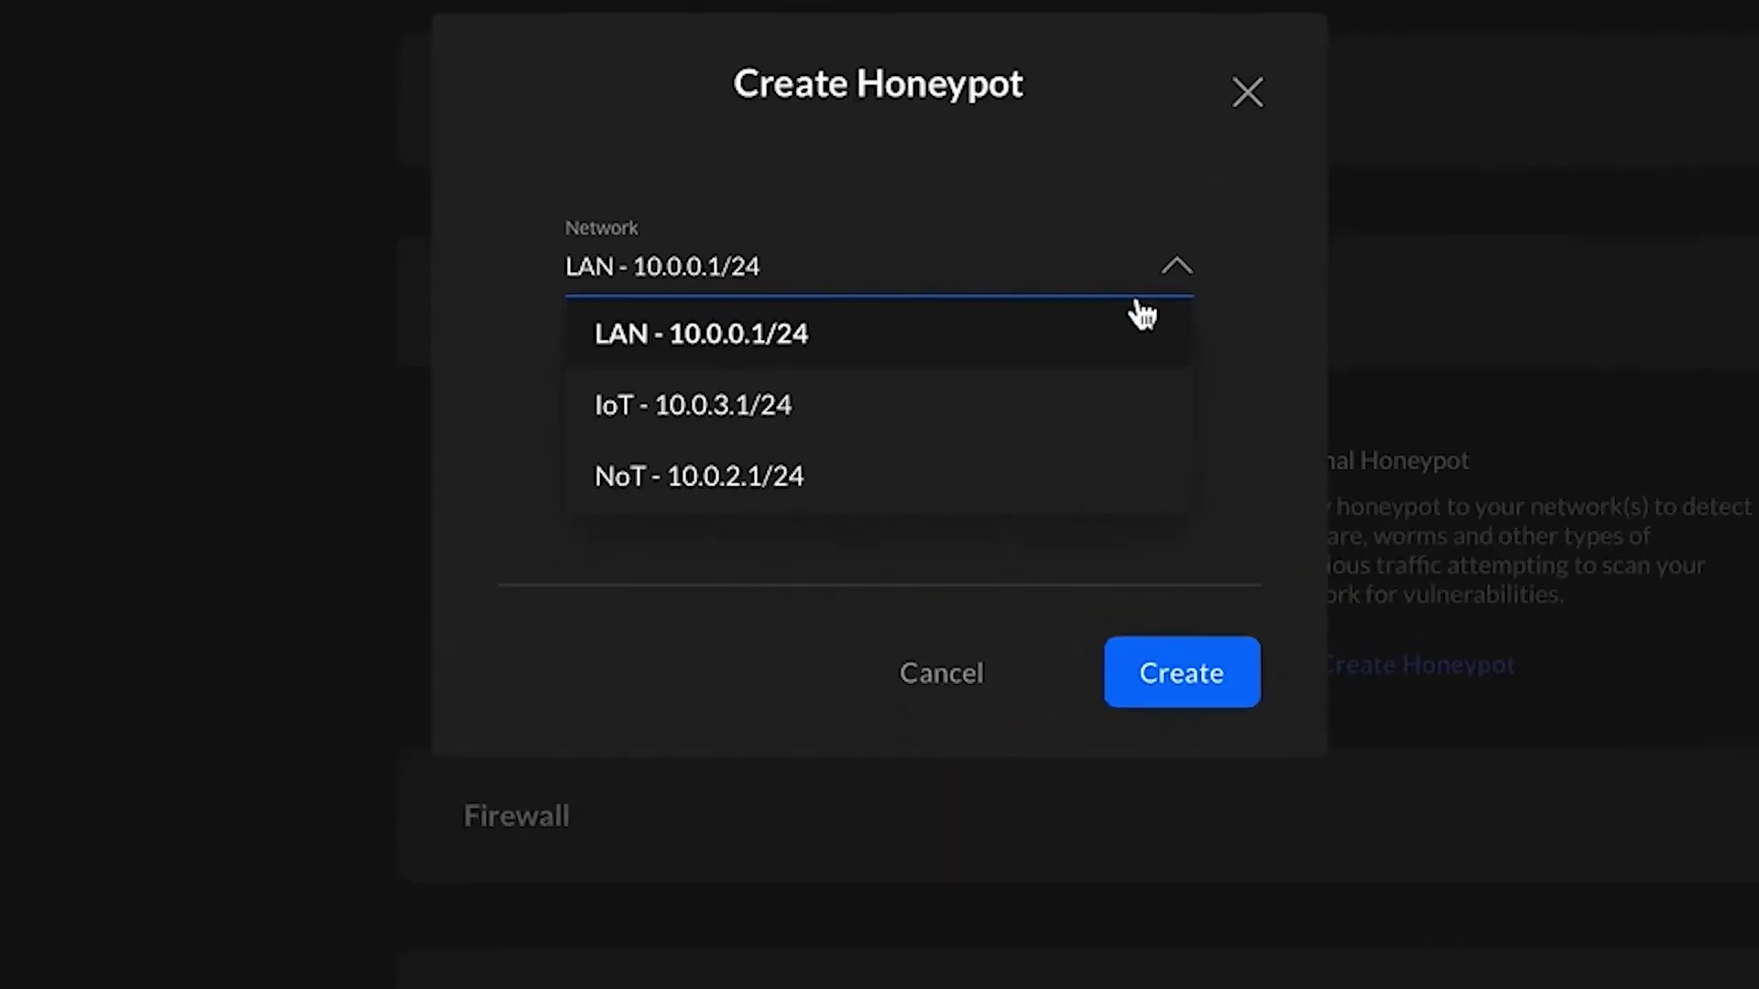
pyautogui.click(974, 424)
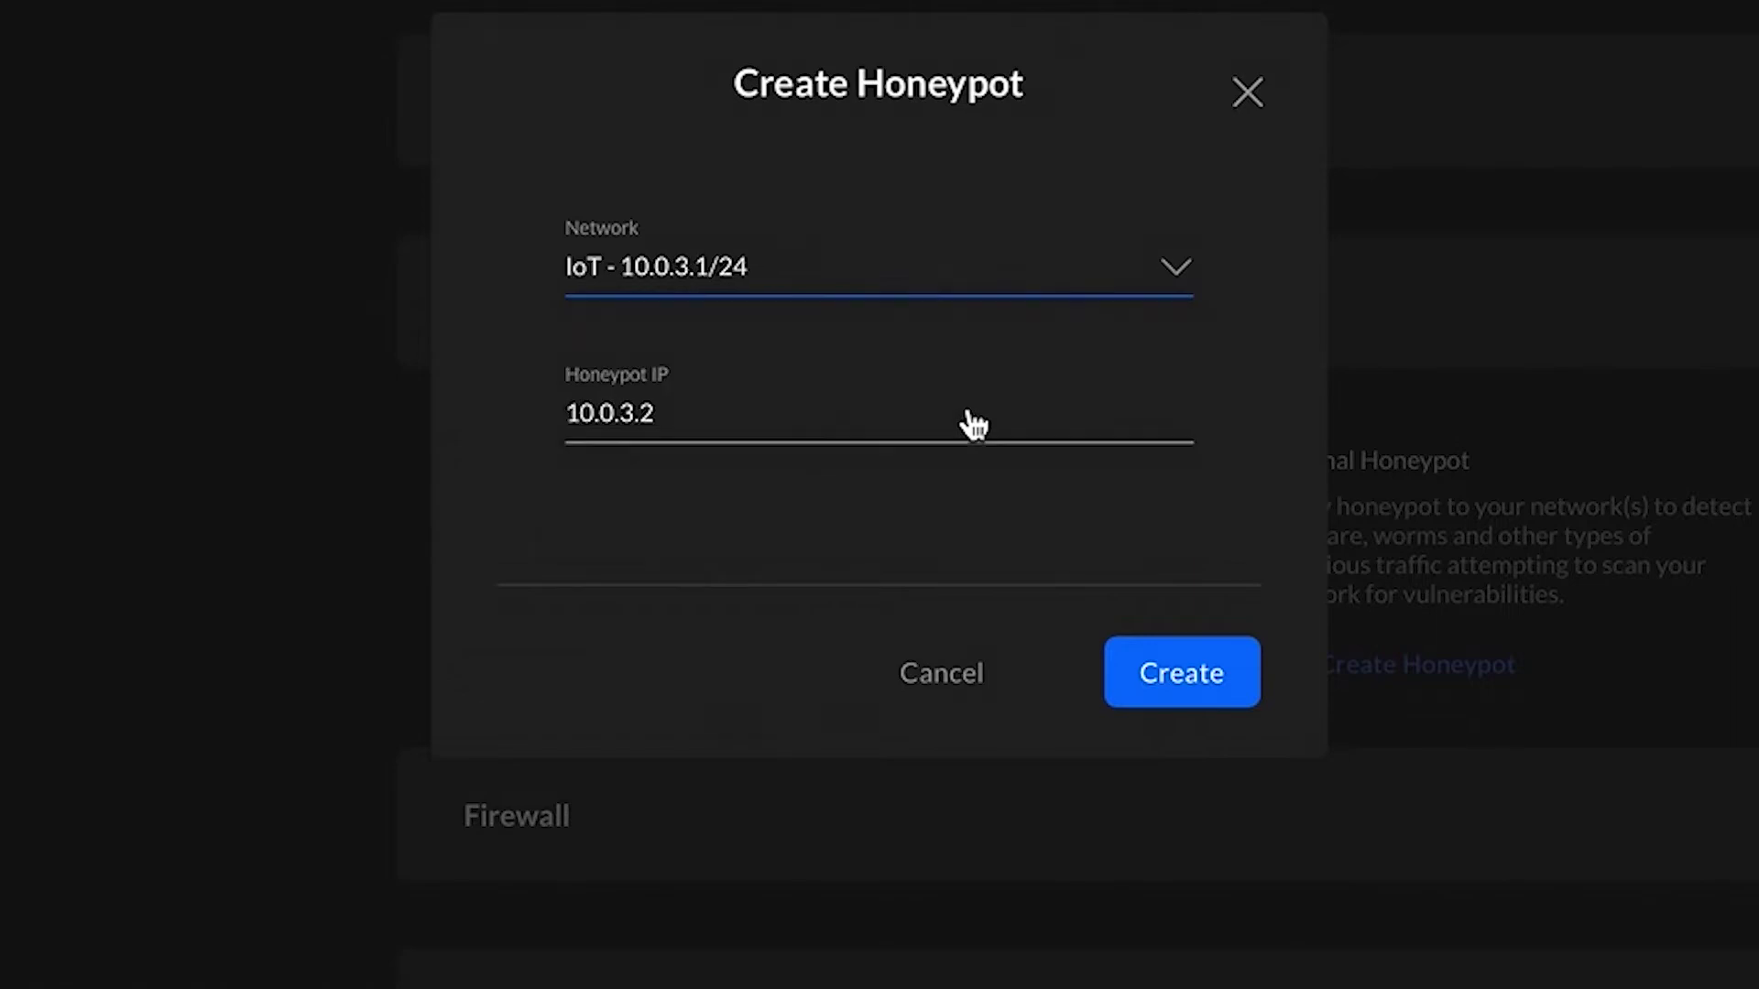
pyautogui.click(1185, 670)
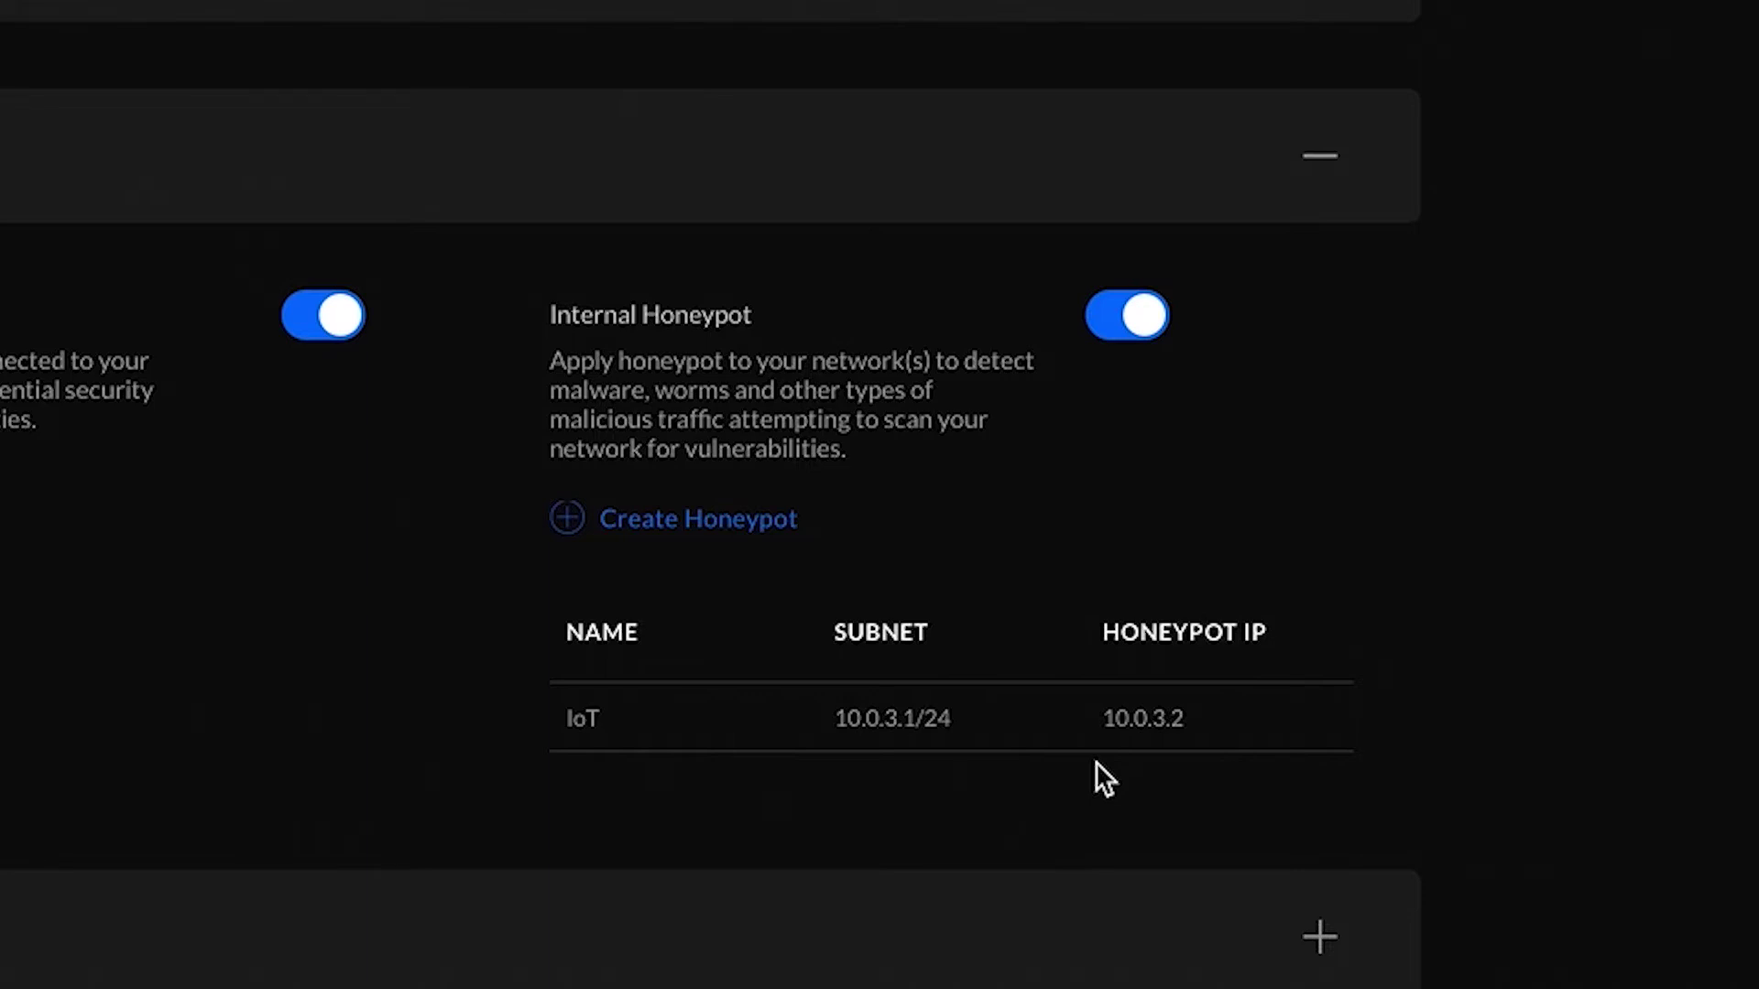
pyautogui.moveTo(1154, 724)
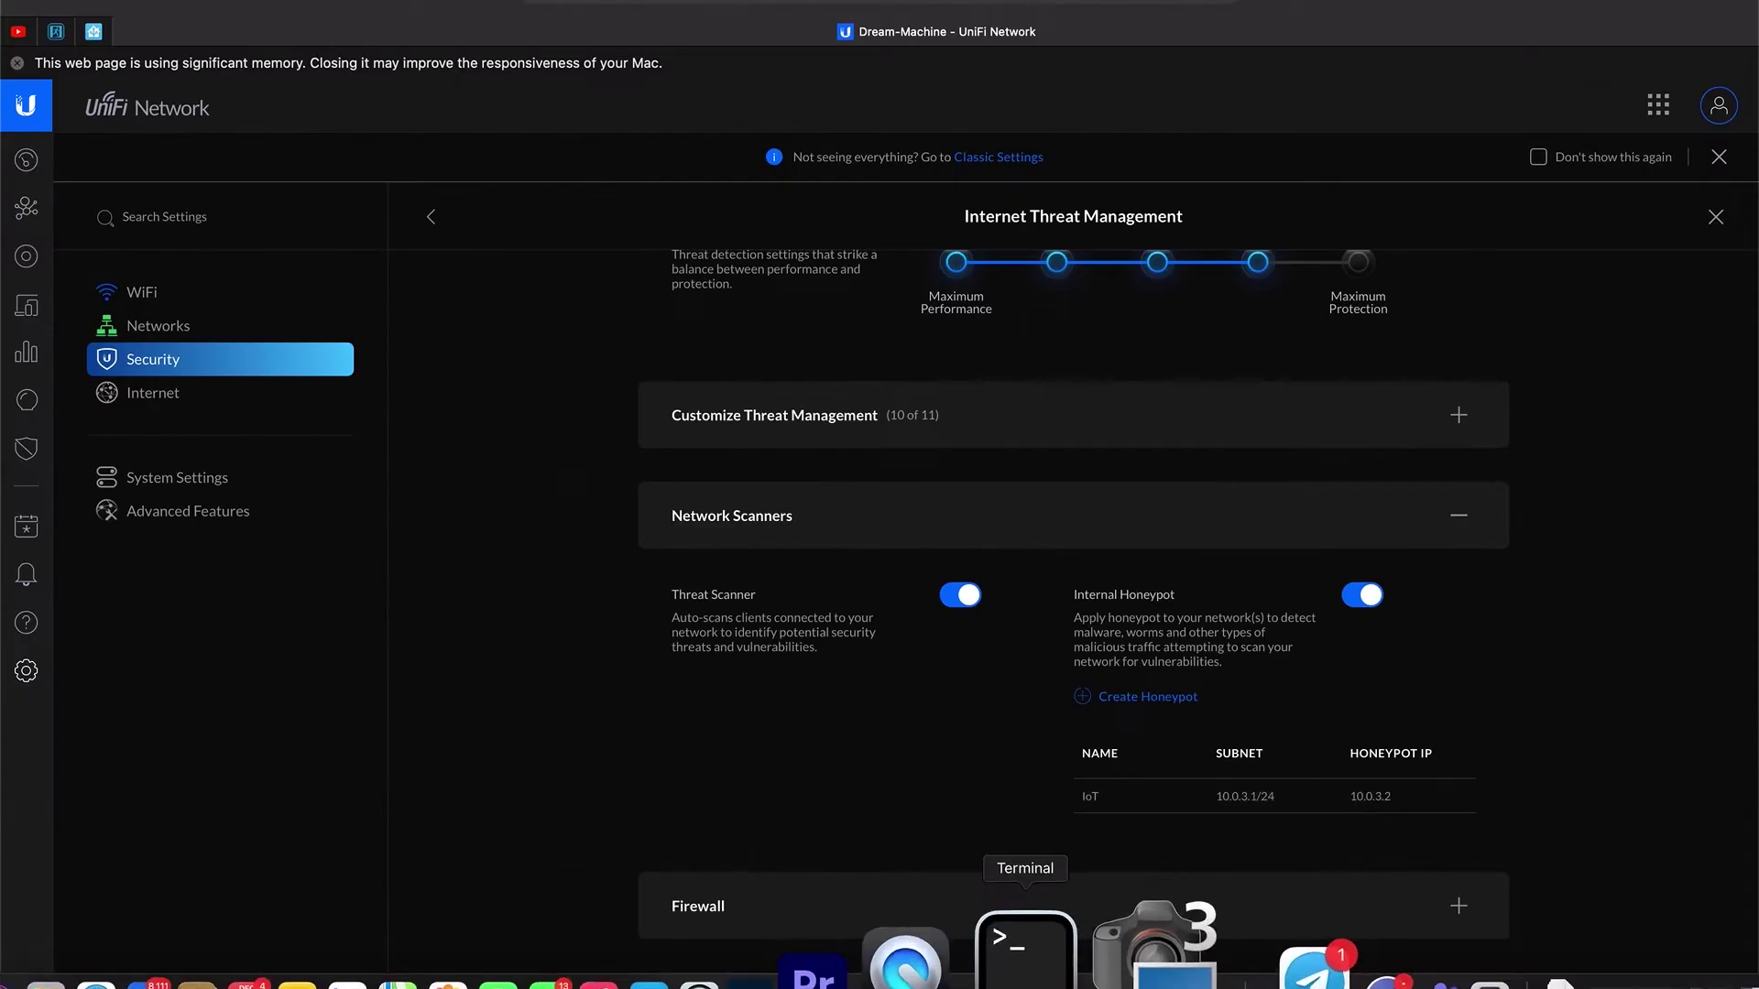
pyautogui.click(1025, 948)
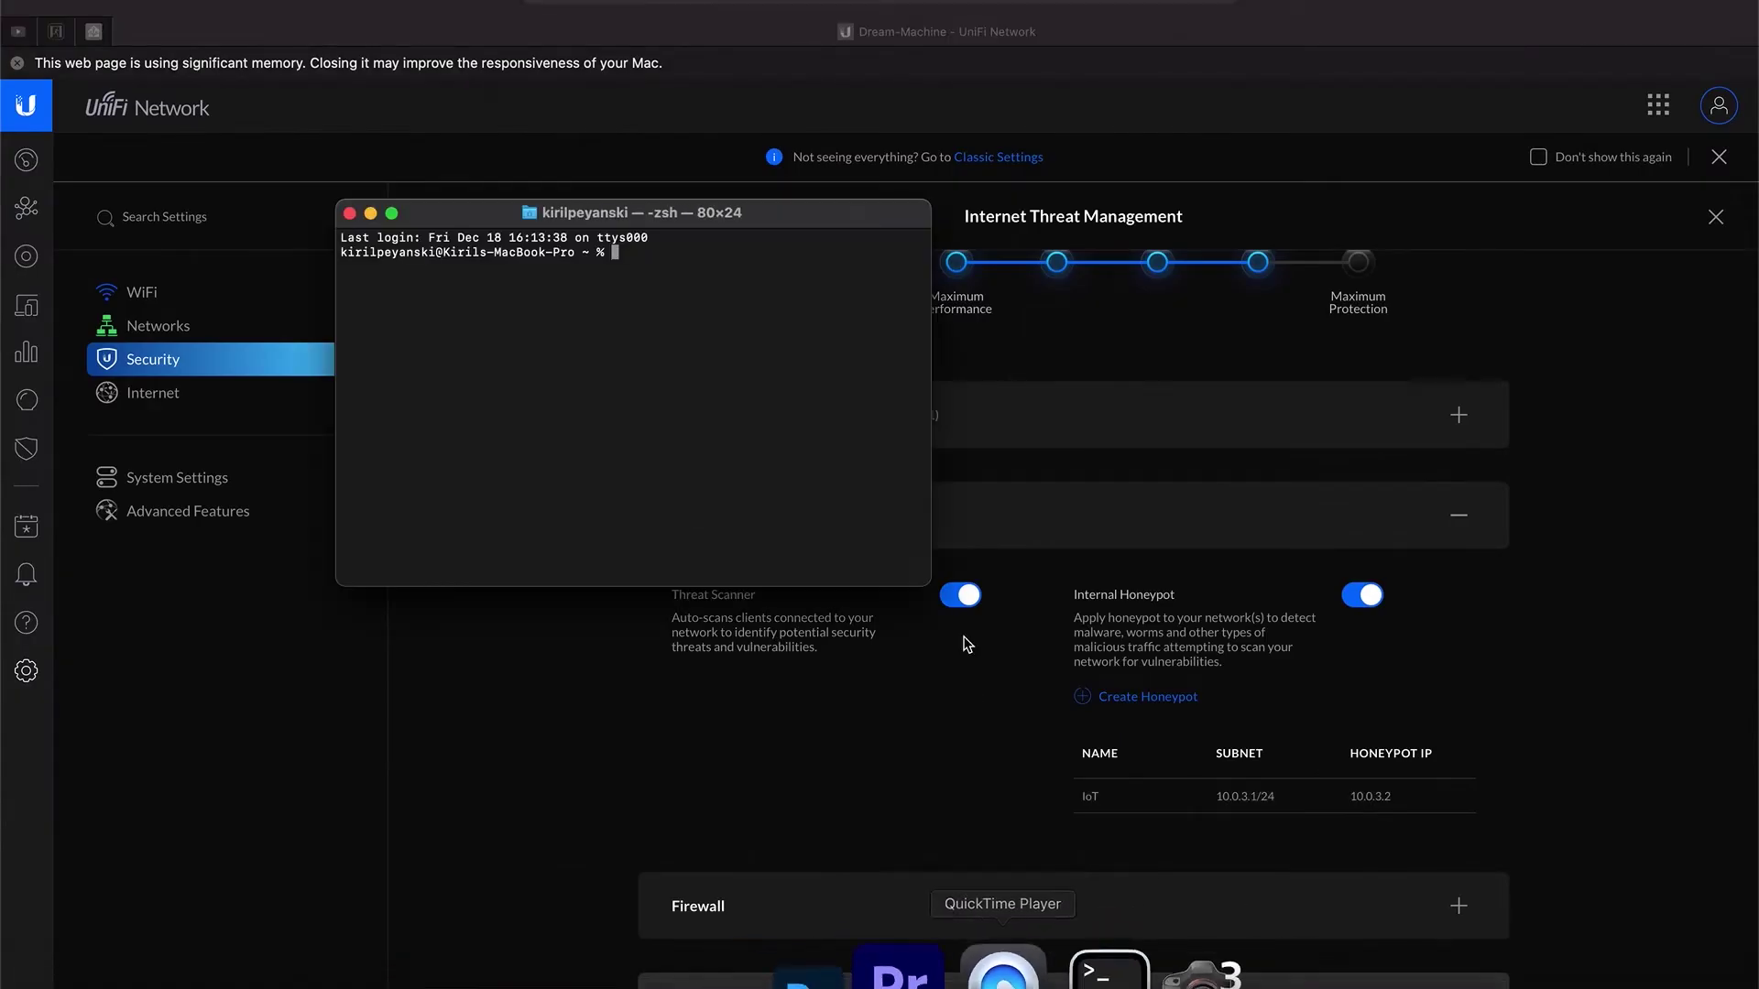
pyautogui.write('ssh ')
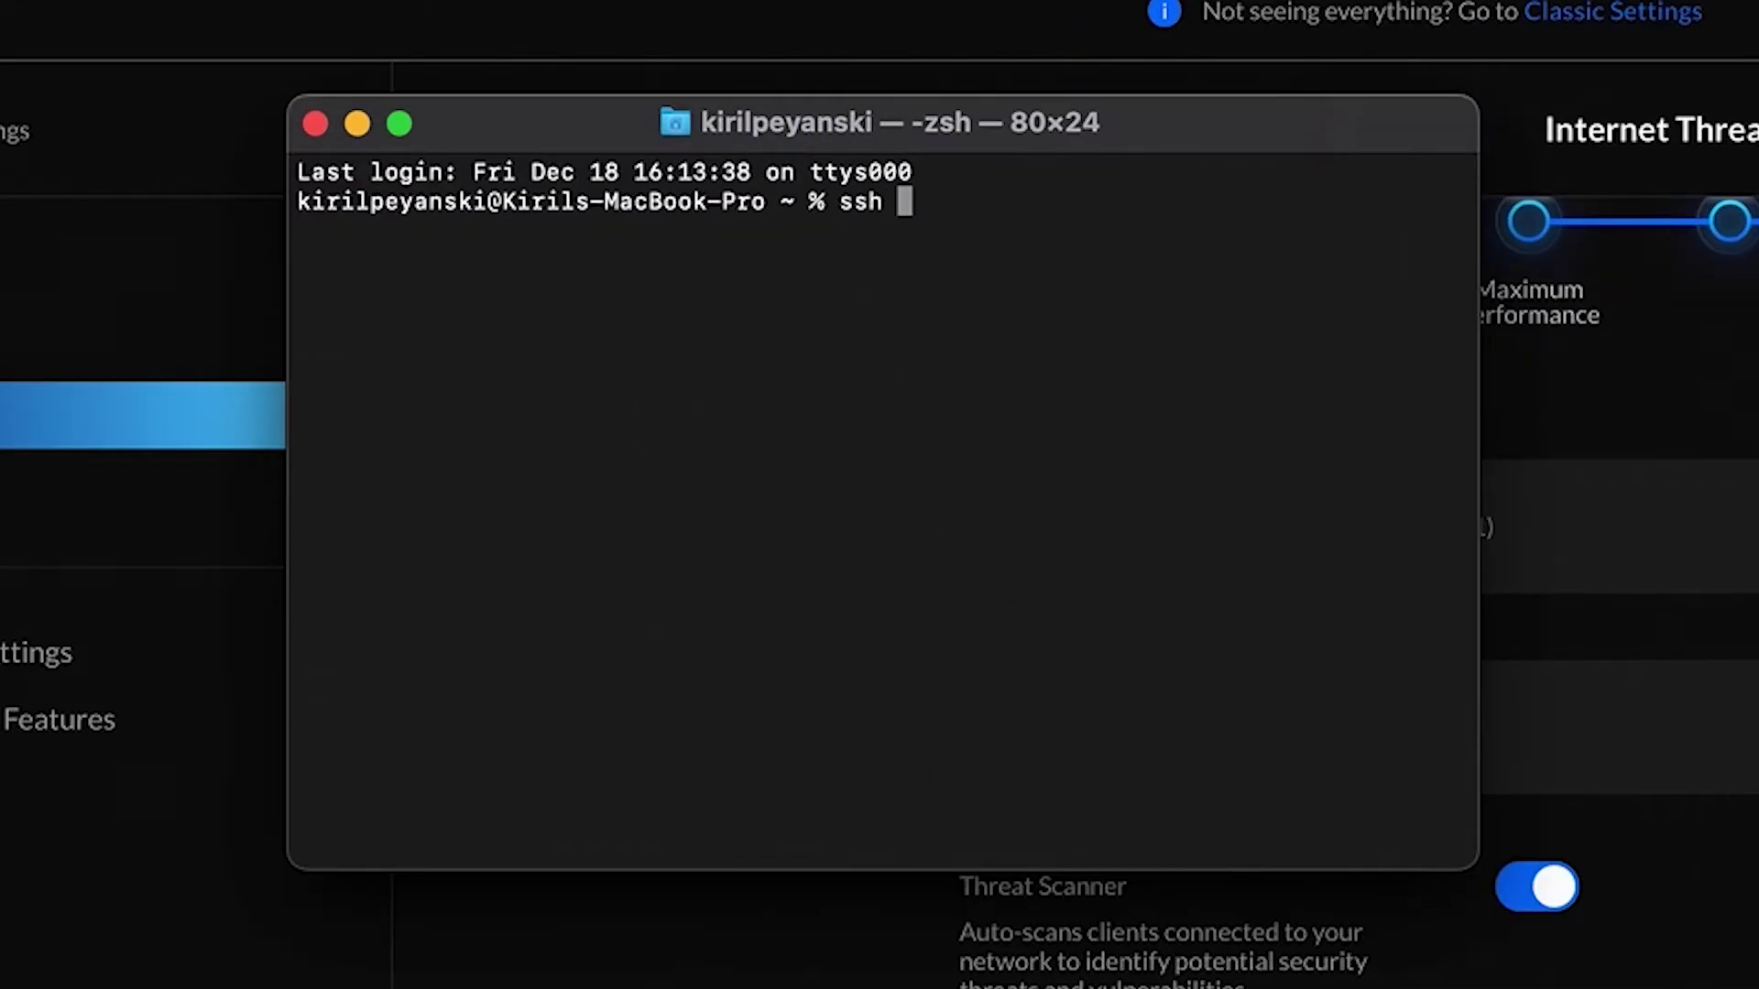
pyautogui.write('root@')
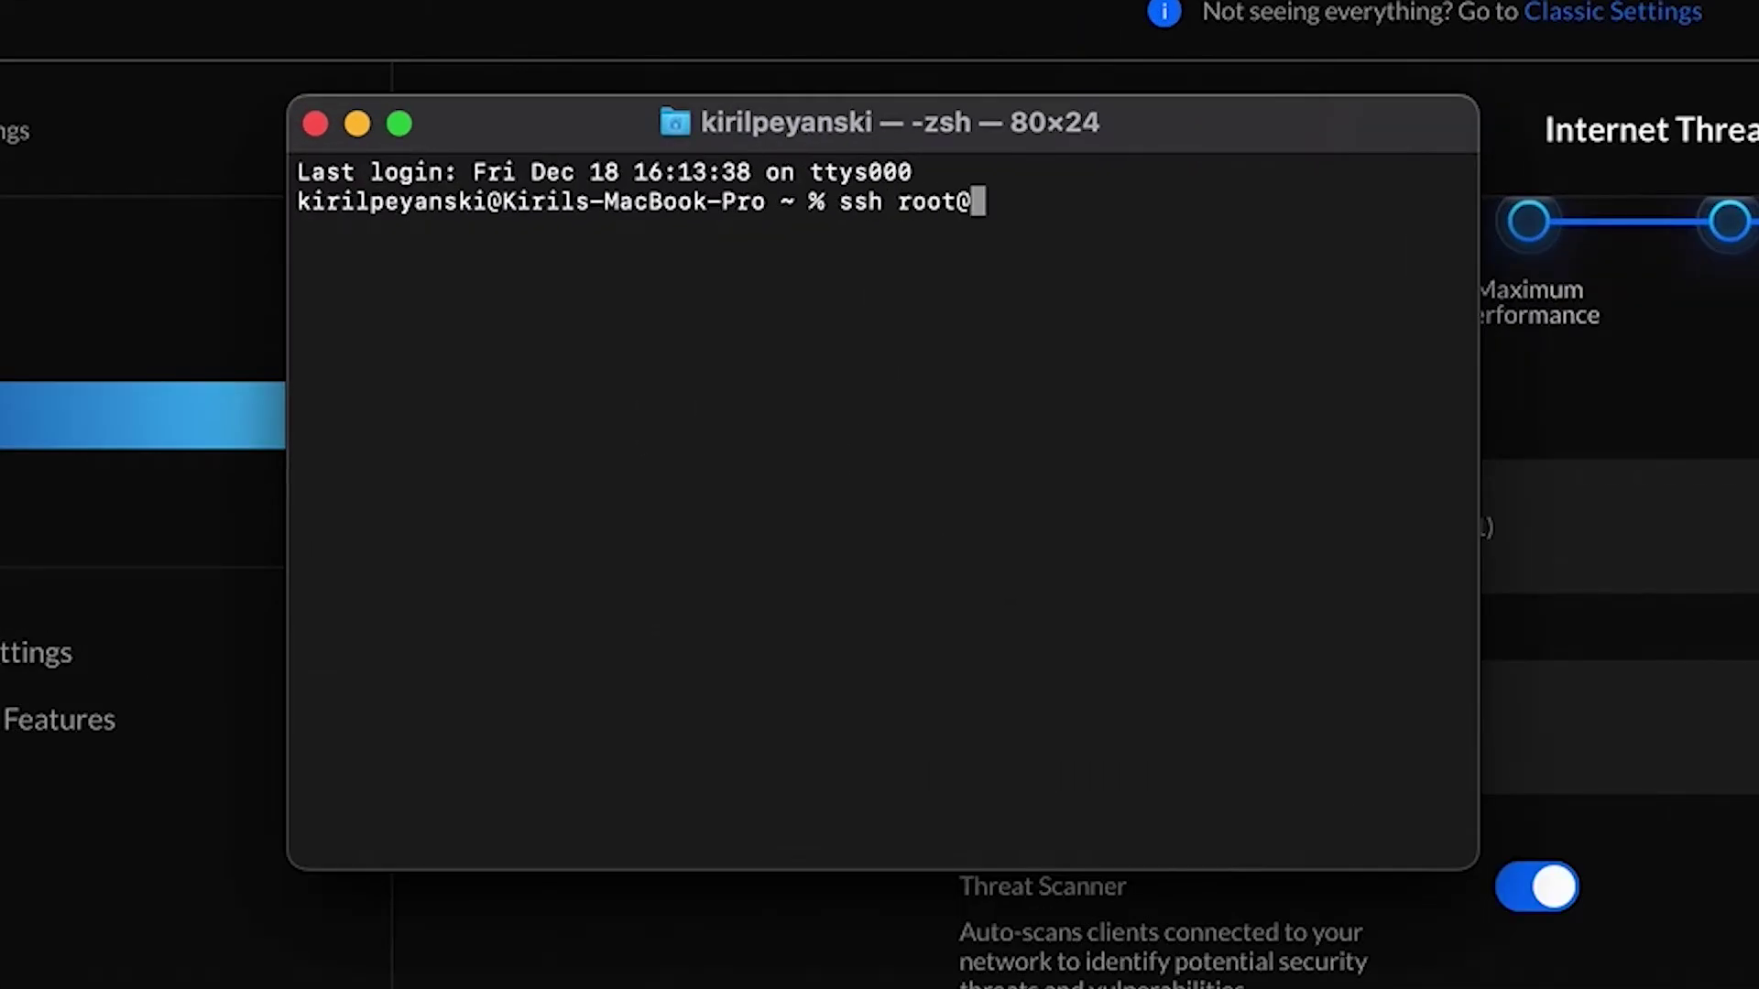
pyautogui.write('10.0.3.2')
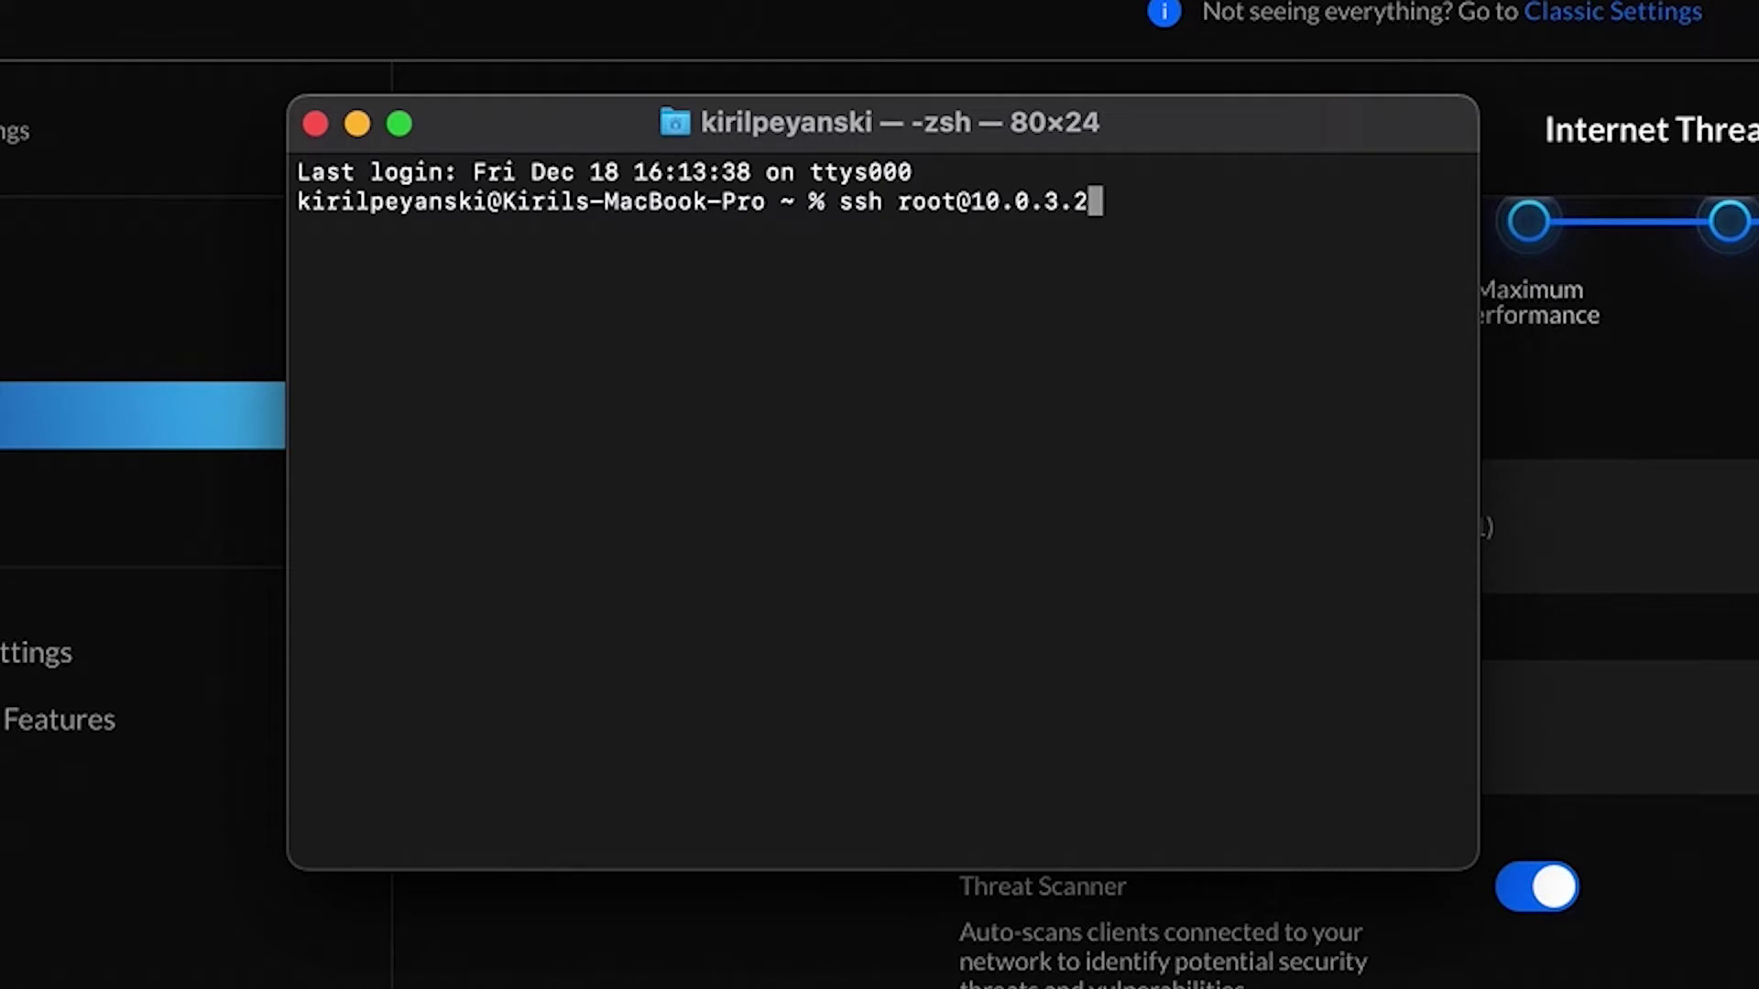
pyautogui.press('Return')
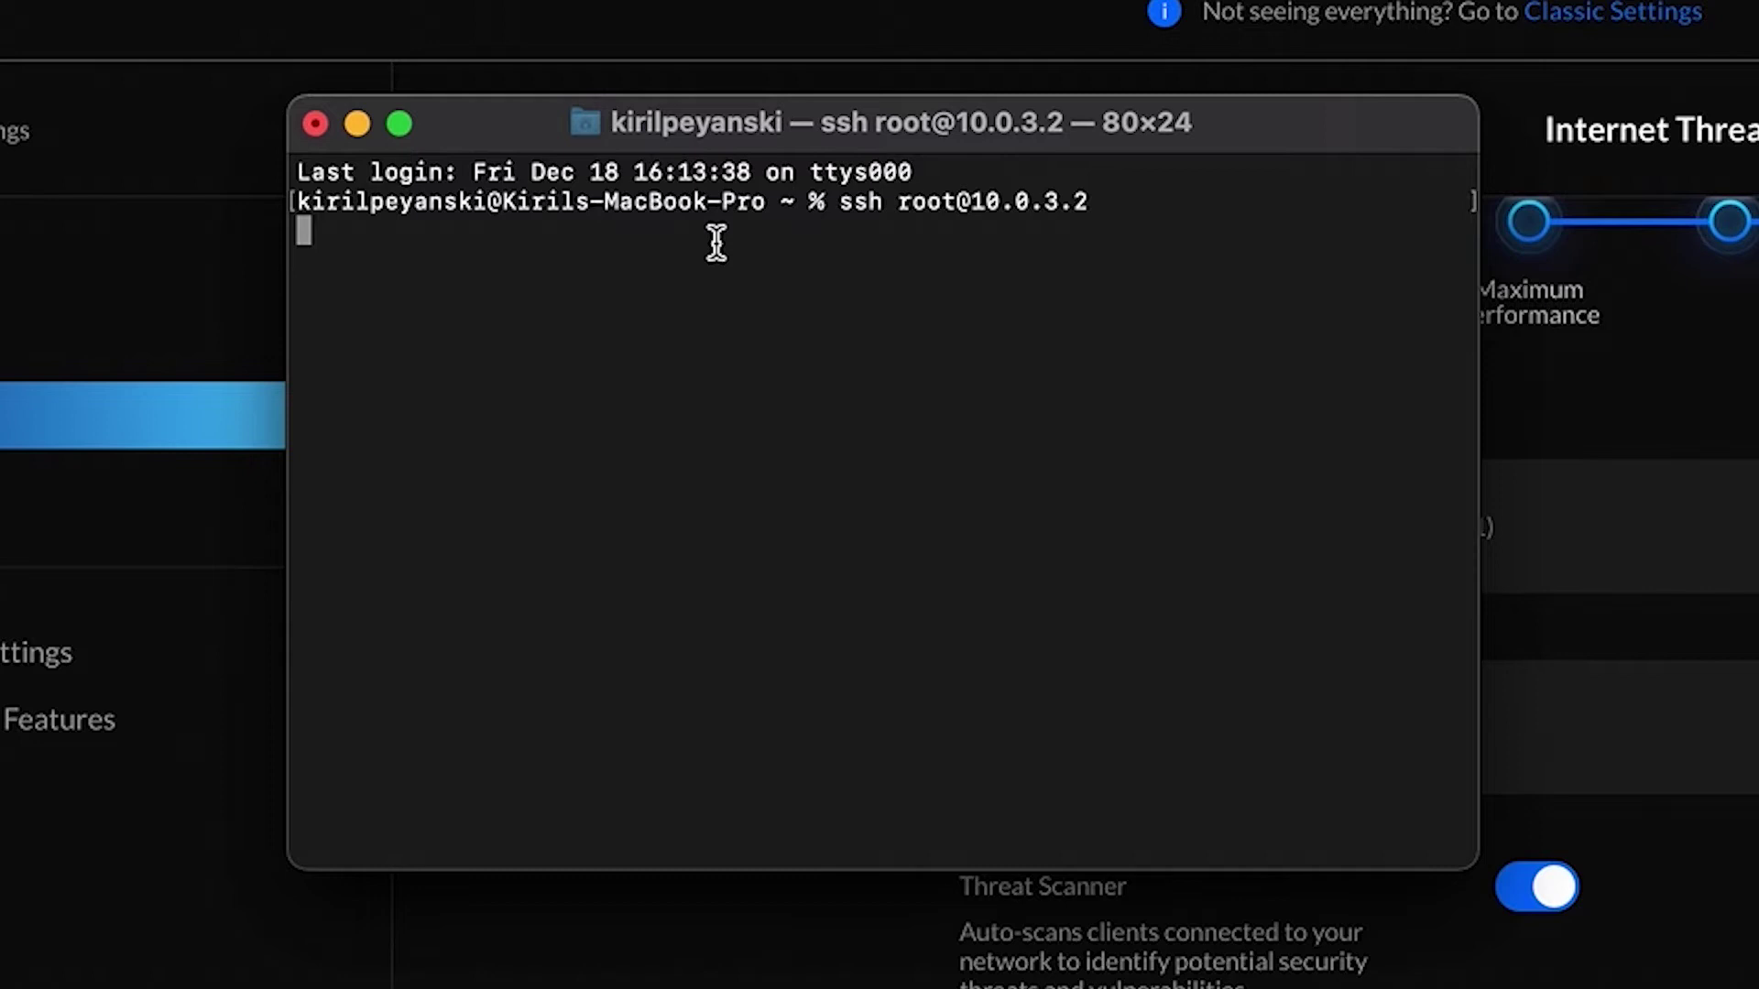
pyautogui.hotkey('ctrl', 'c')
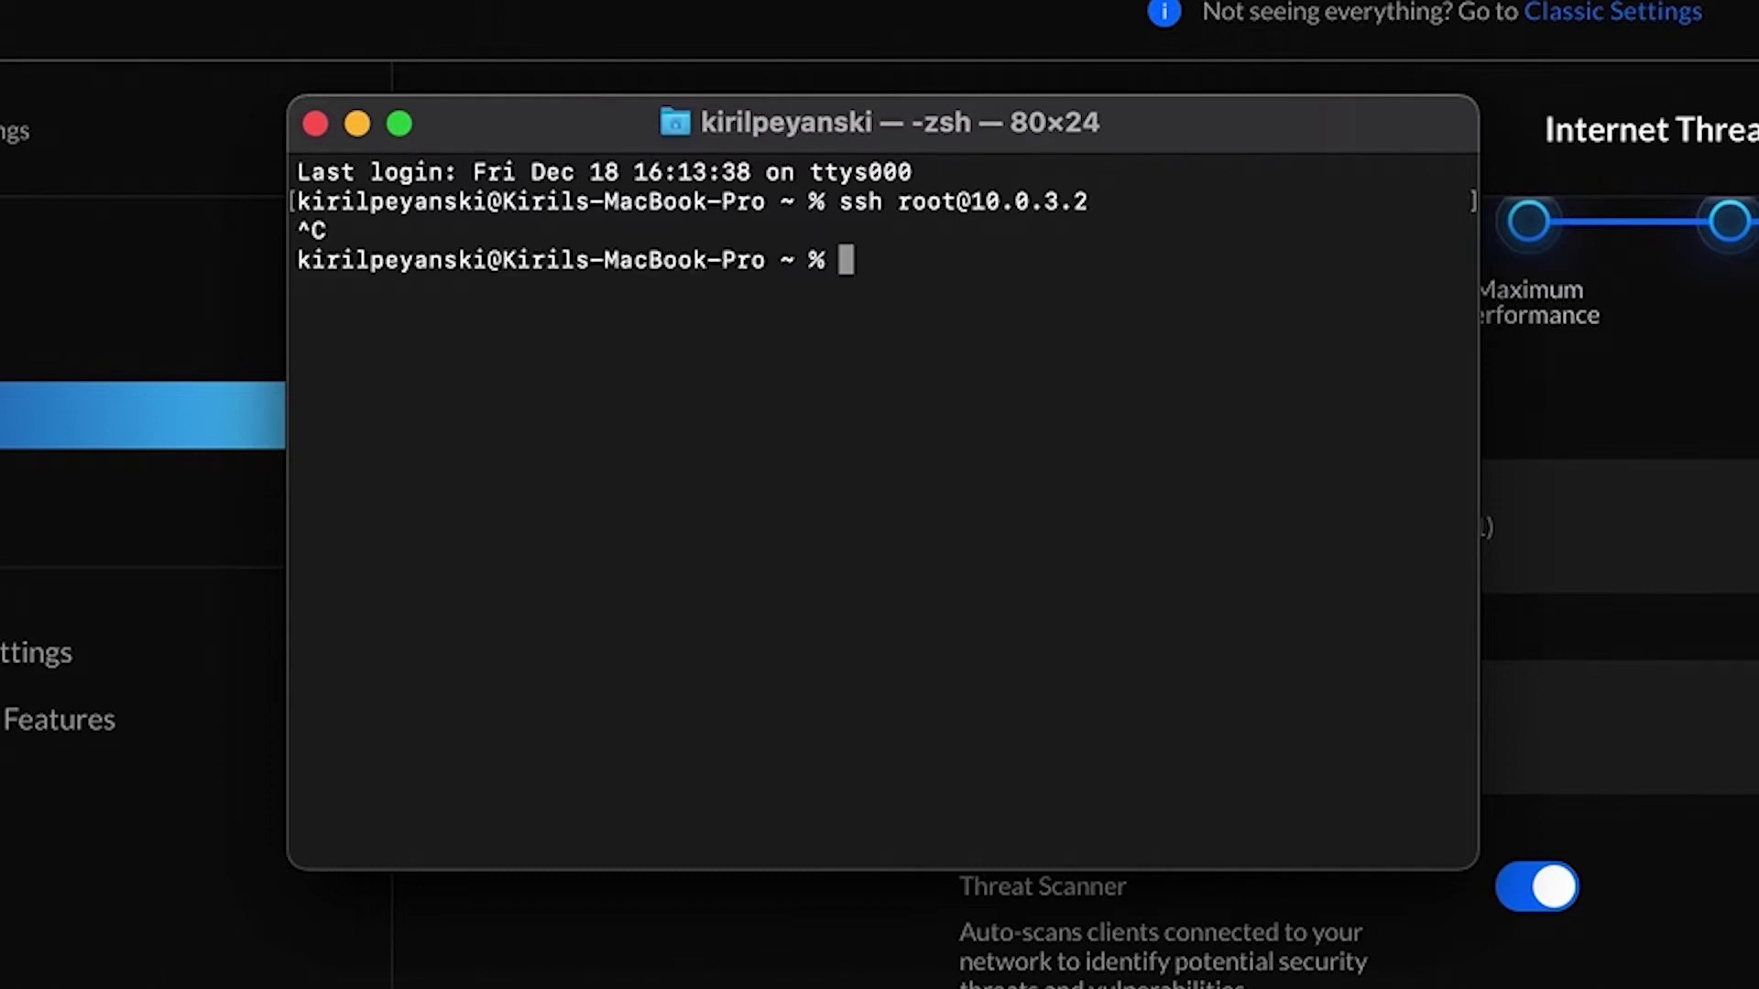
# Run telnet 10.0.3.2 to reach the honeypot's Debian GNU/Linux 8 login prompt.
pyautogui.write('tele')
pyautogui.press('BackSpace')
pyautogui.write('net ')
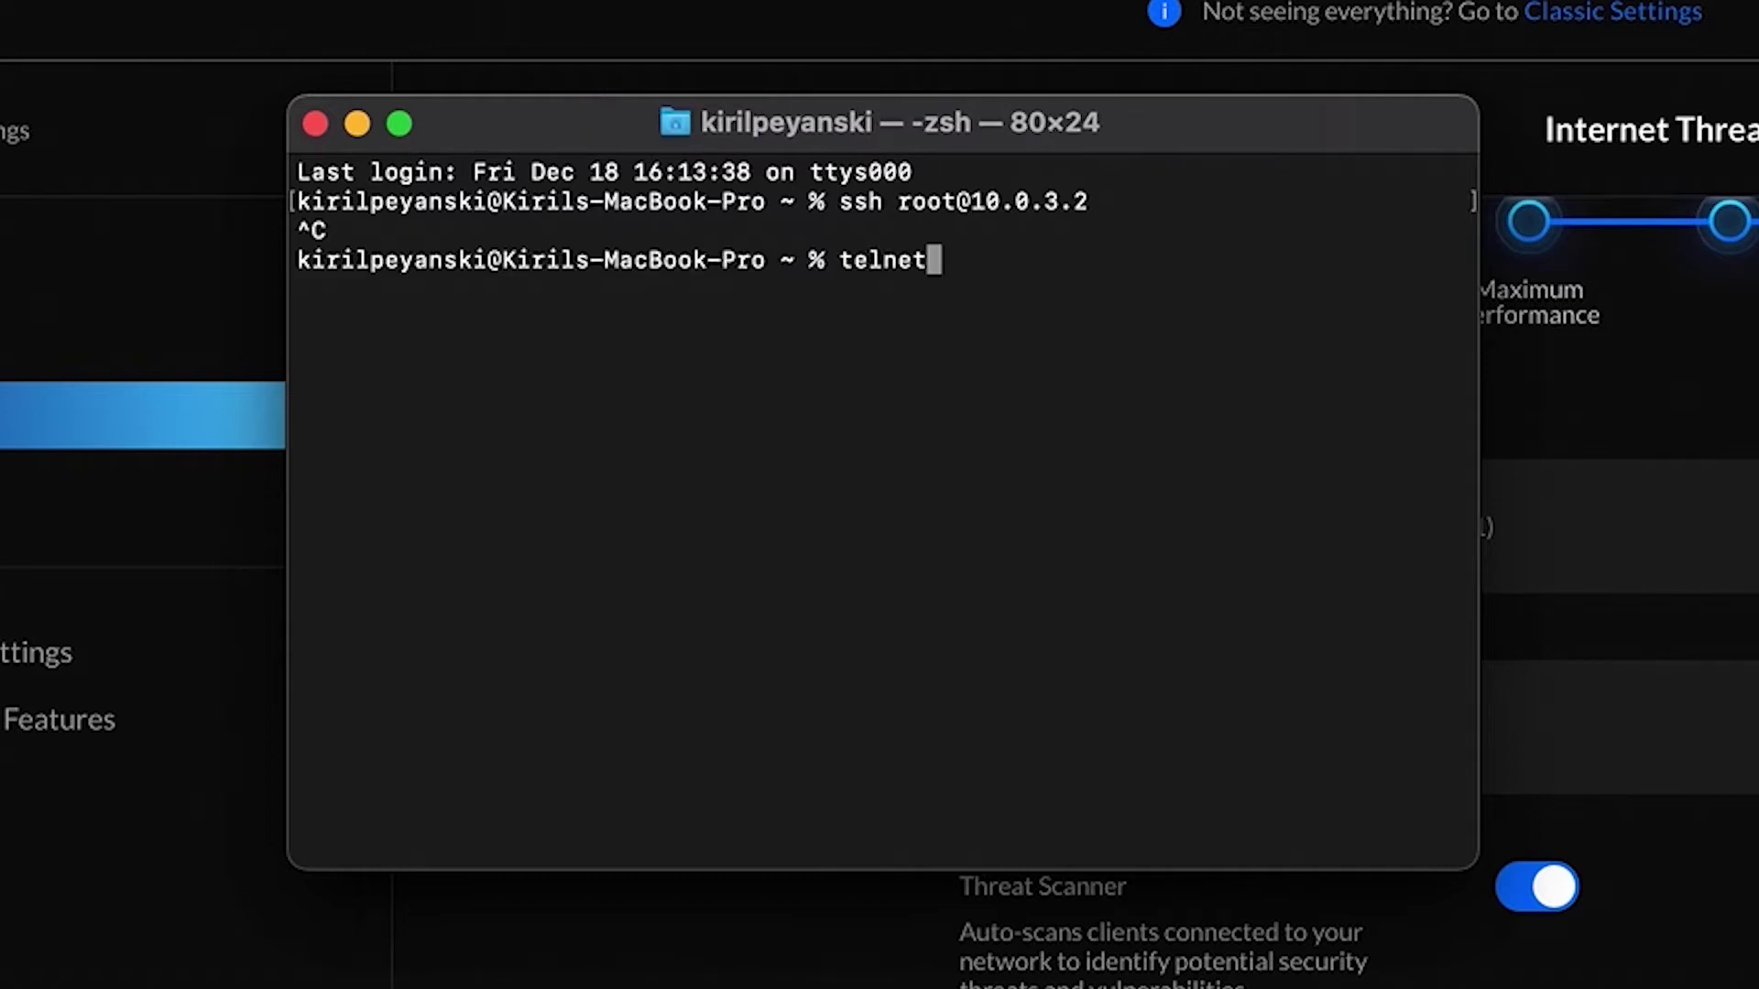
pyautogui.write('10.')
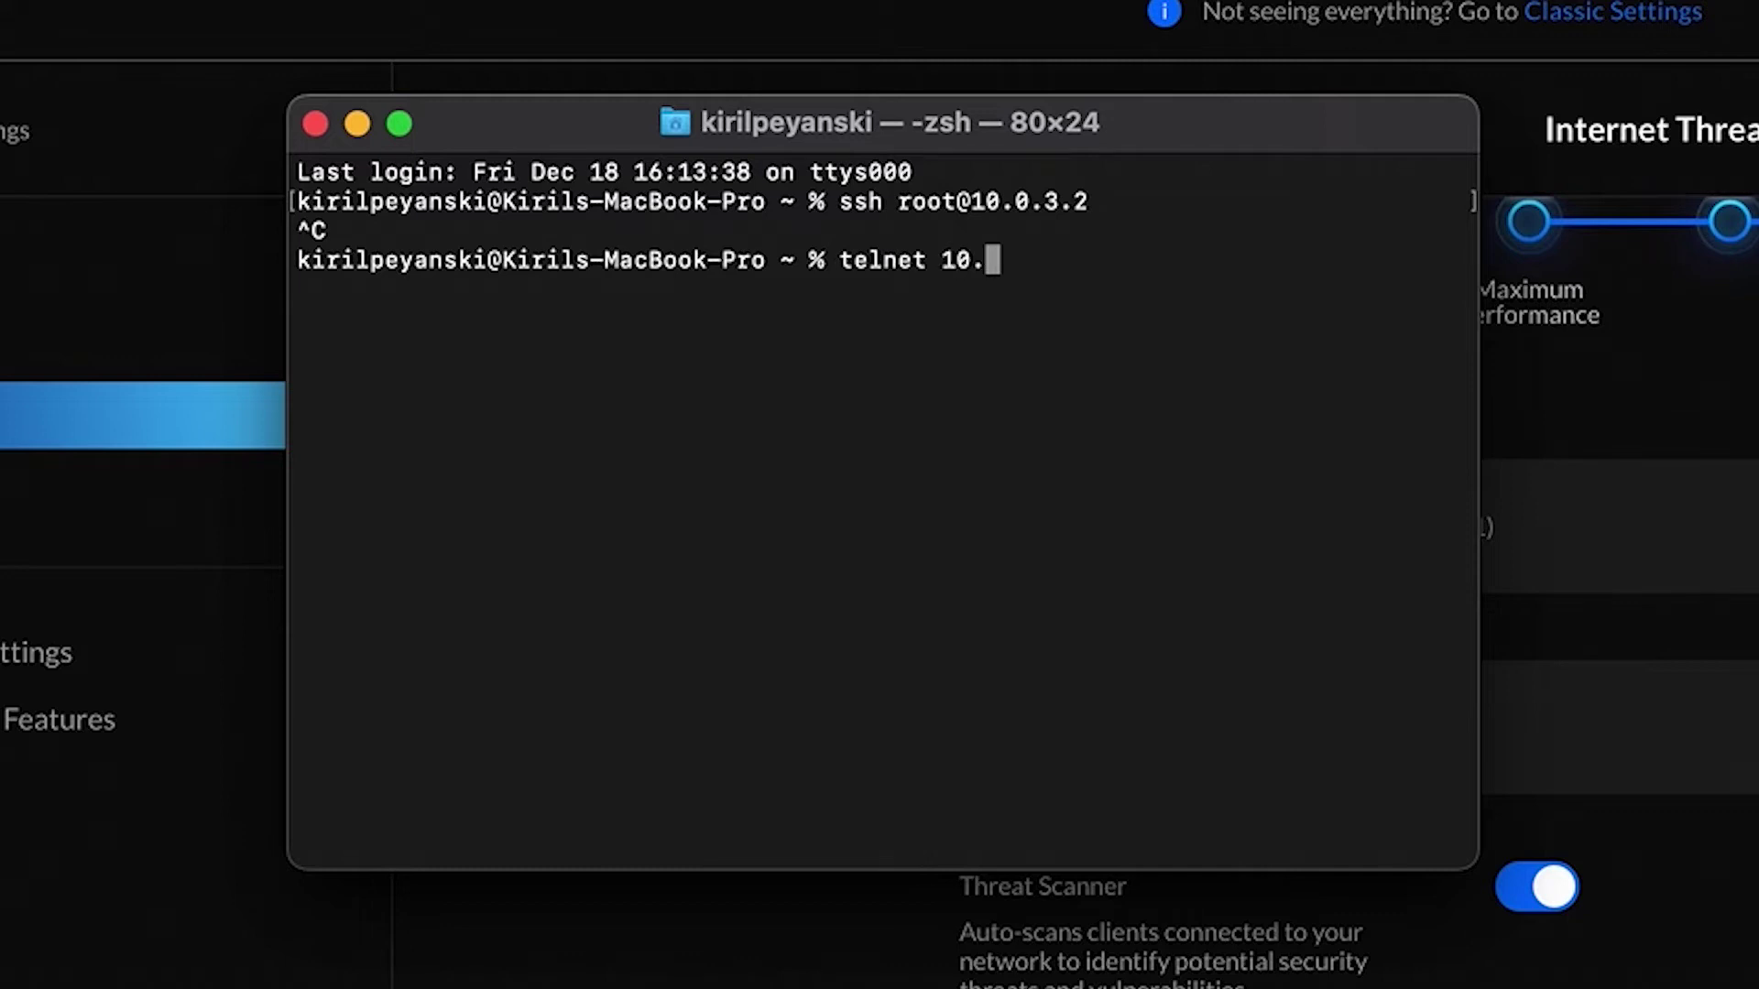
pyautogui.write('0.3.2')
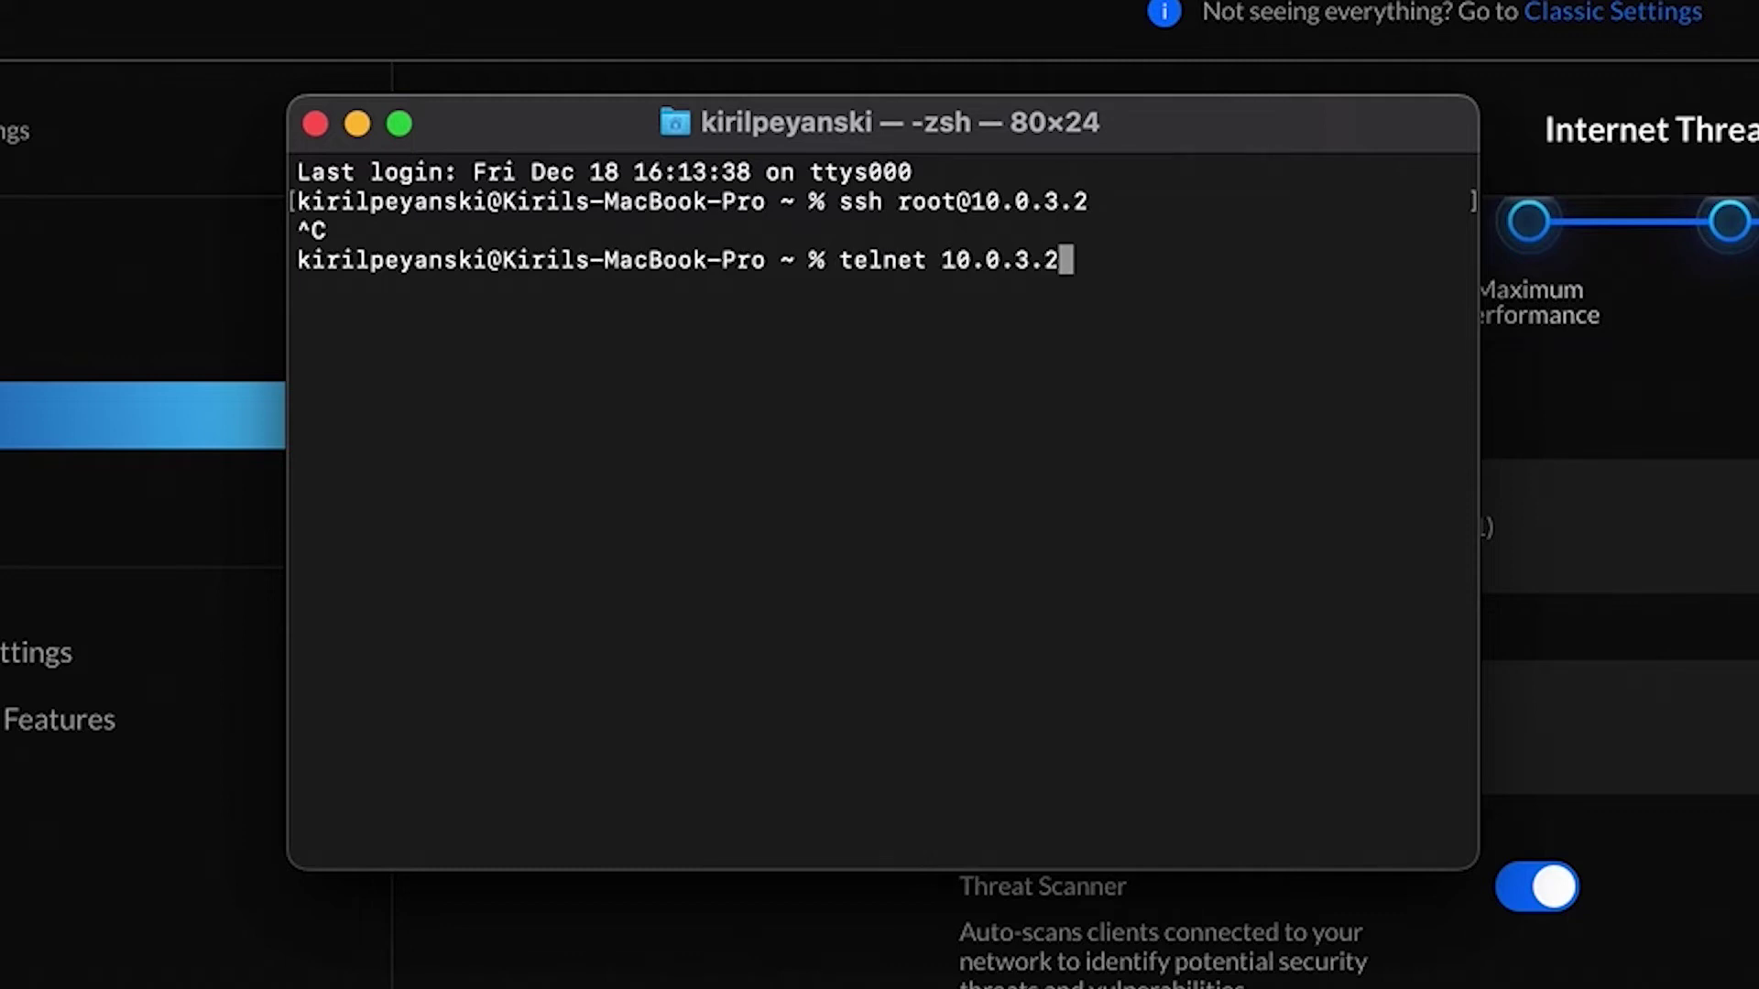
pyautogui.press('Return')
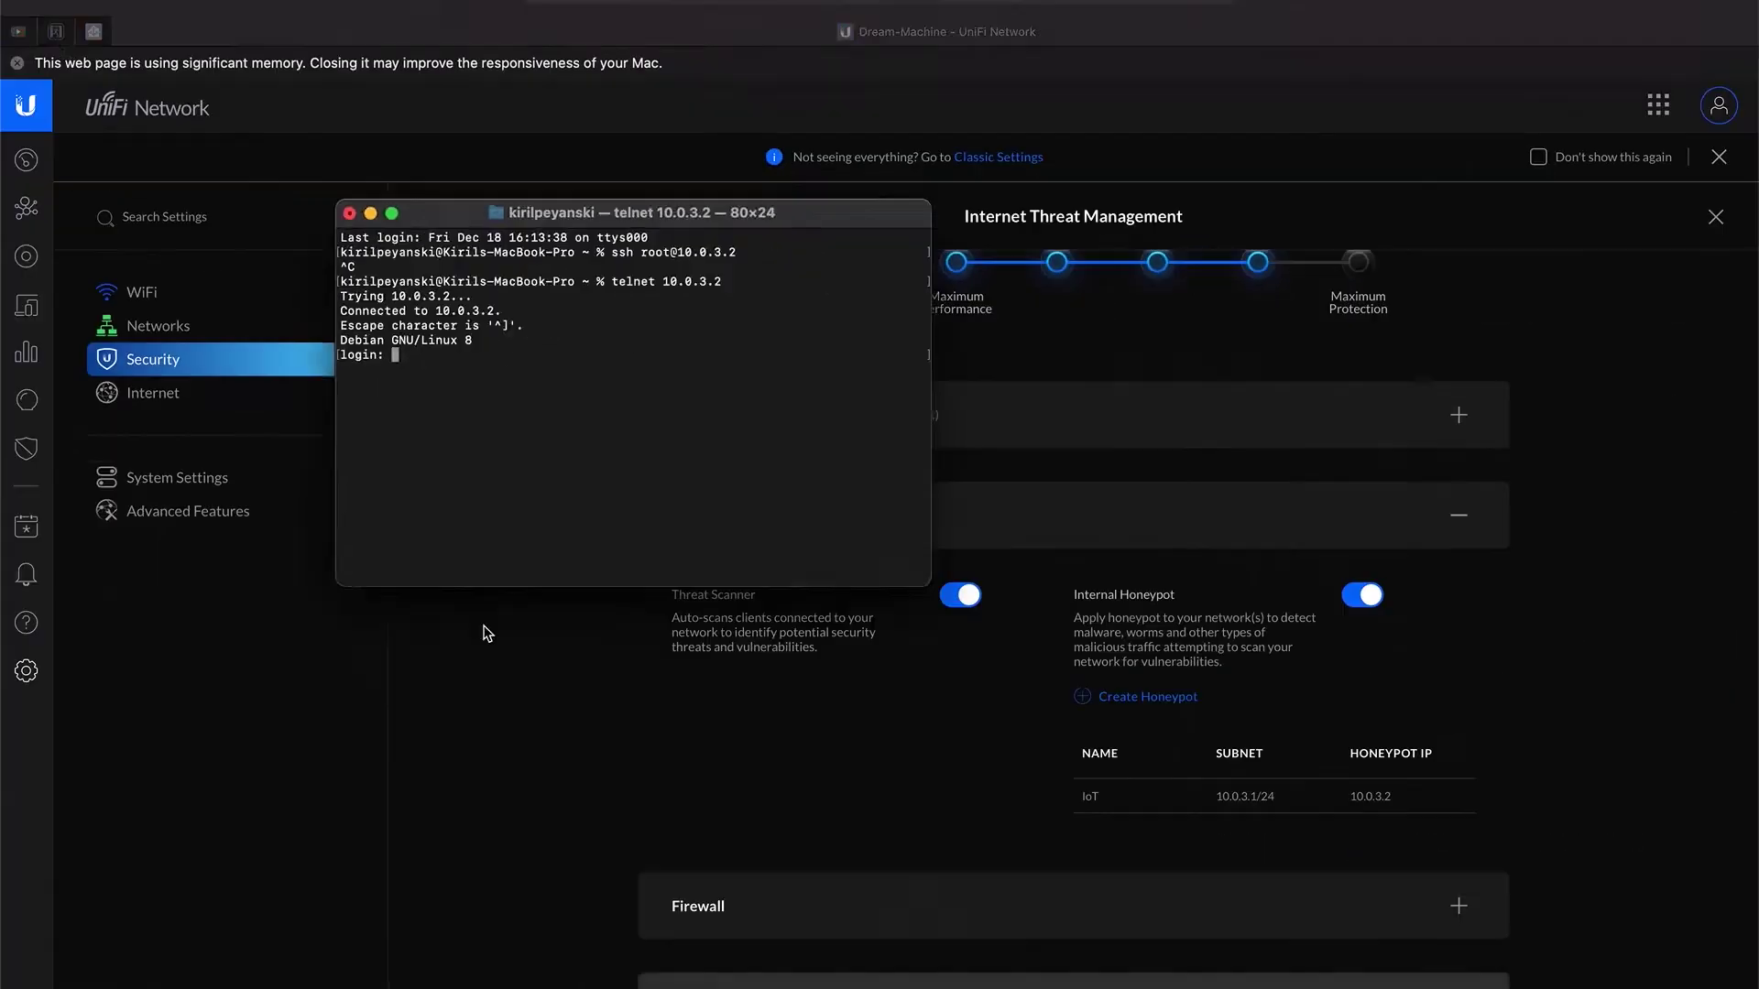
# Review the honeypot's logged ssh and telnet probes from 10.0.0.99 on the Threat Management dashboard.
pyautogui.click(486, 632)
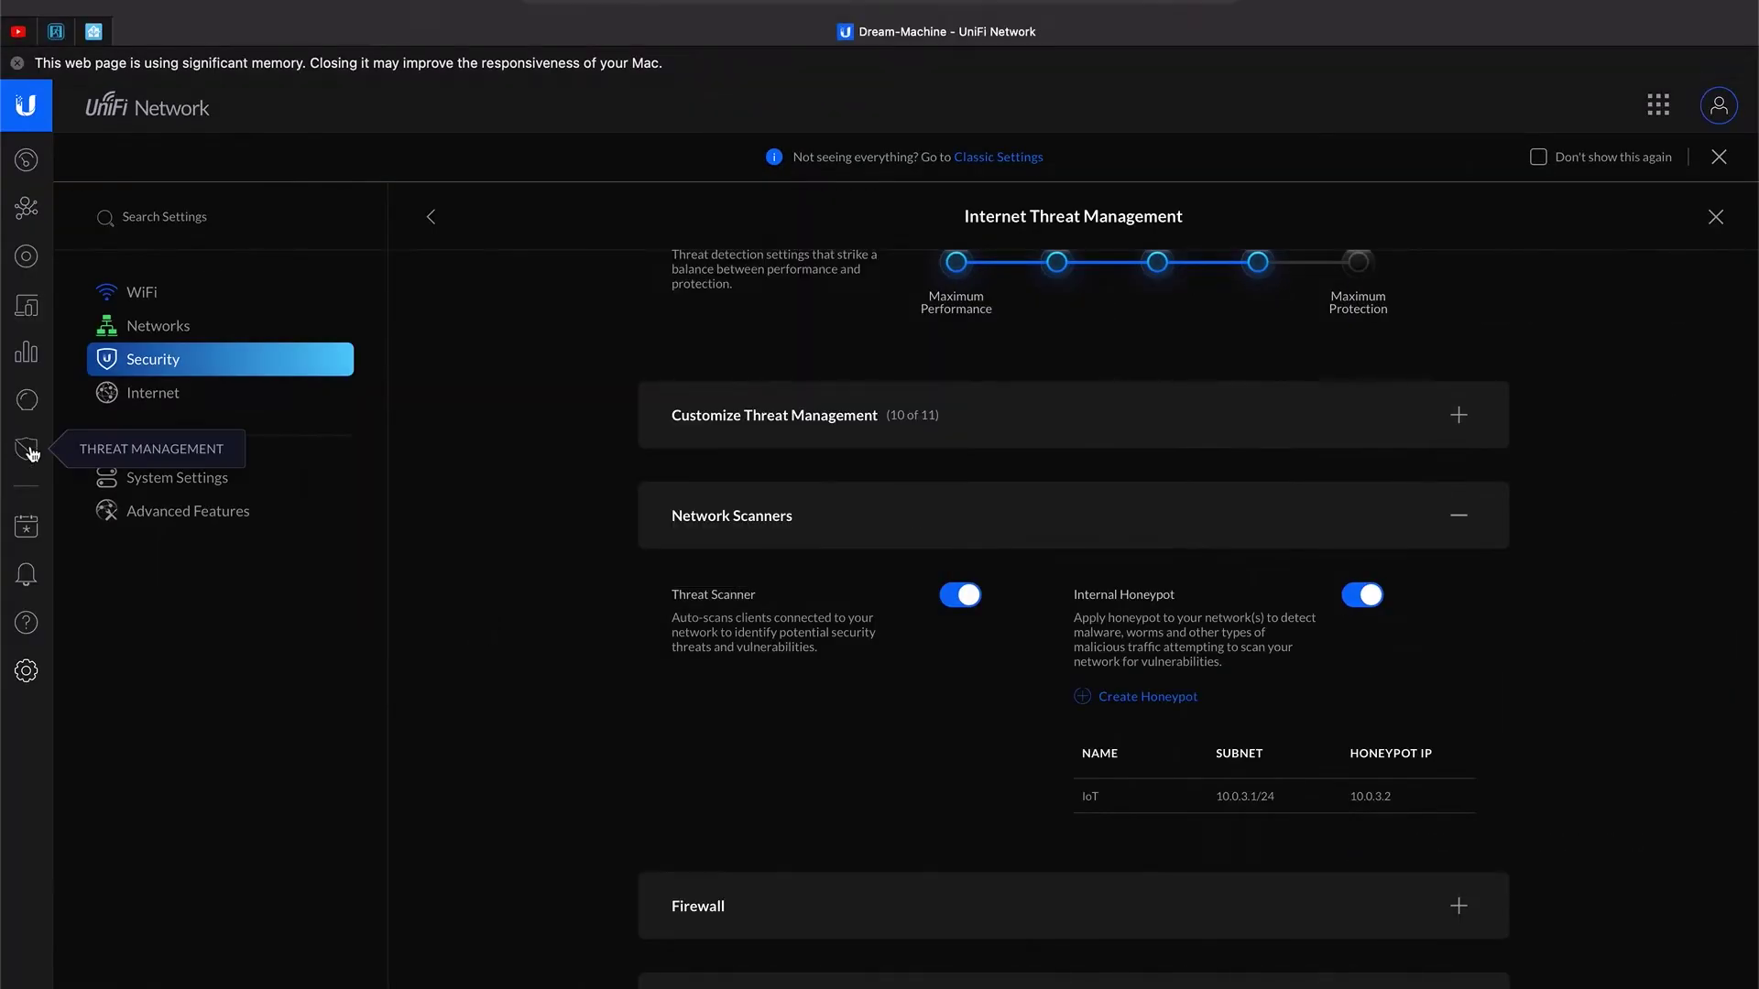
pyautogui.click(30, 455)
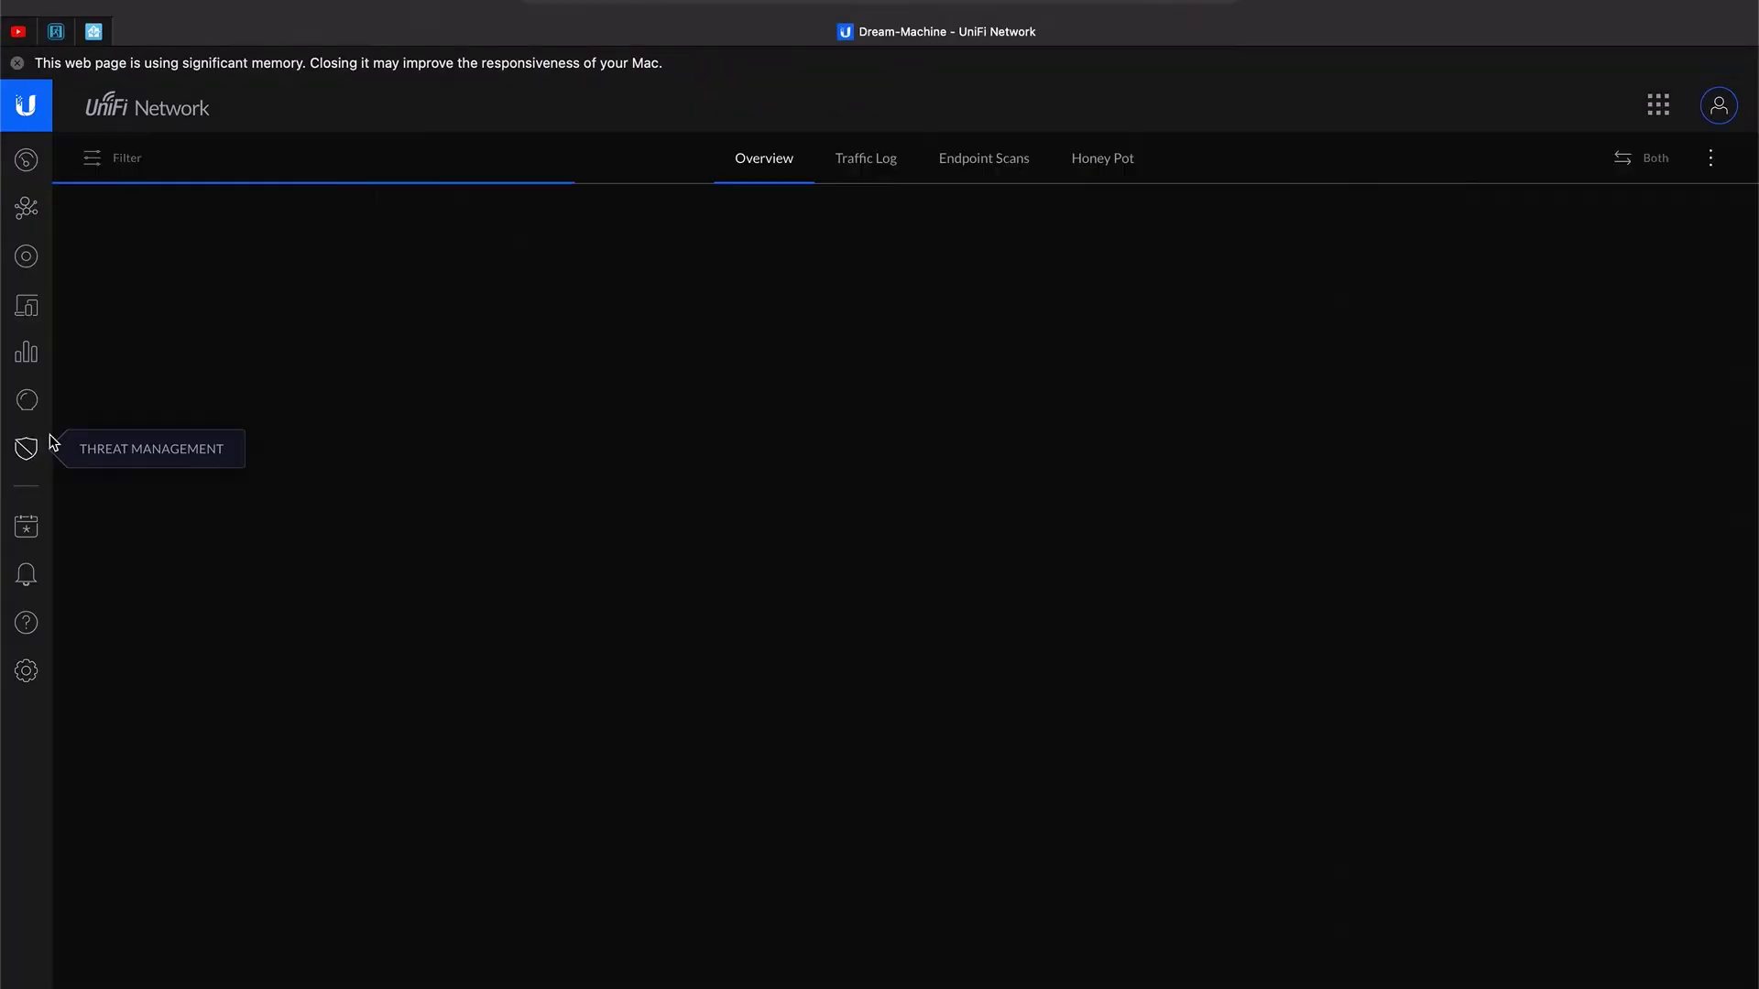
pyautogui.click(1083, 167)
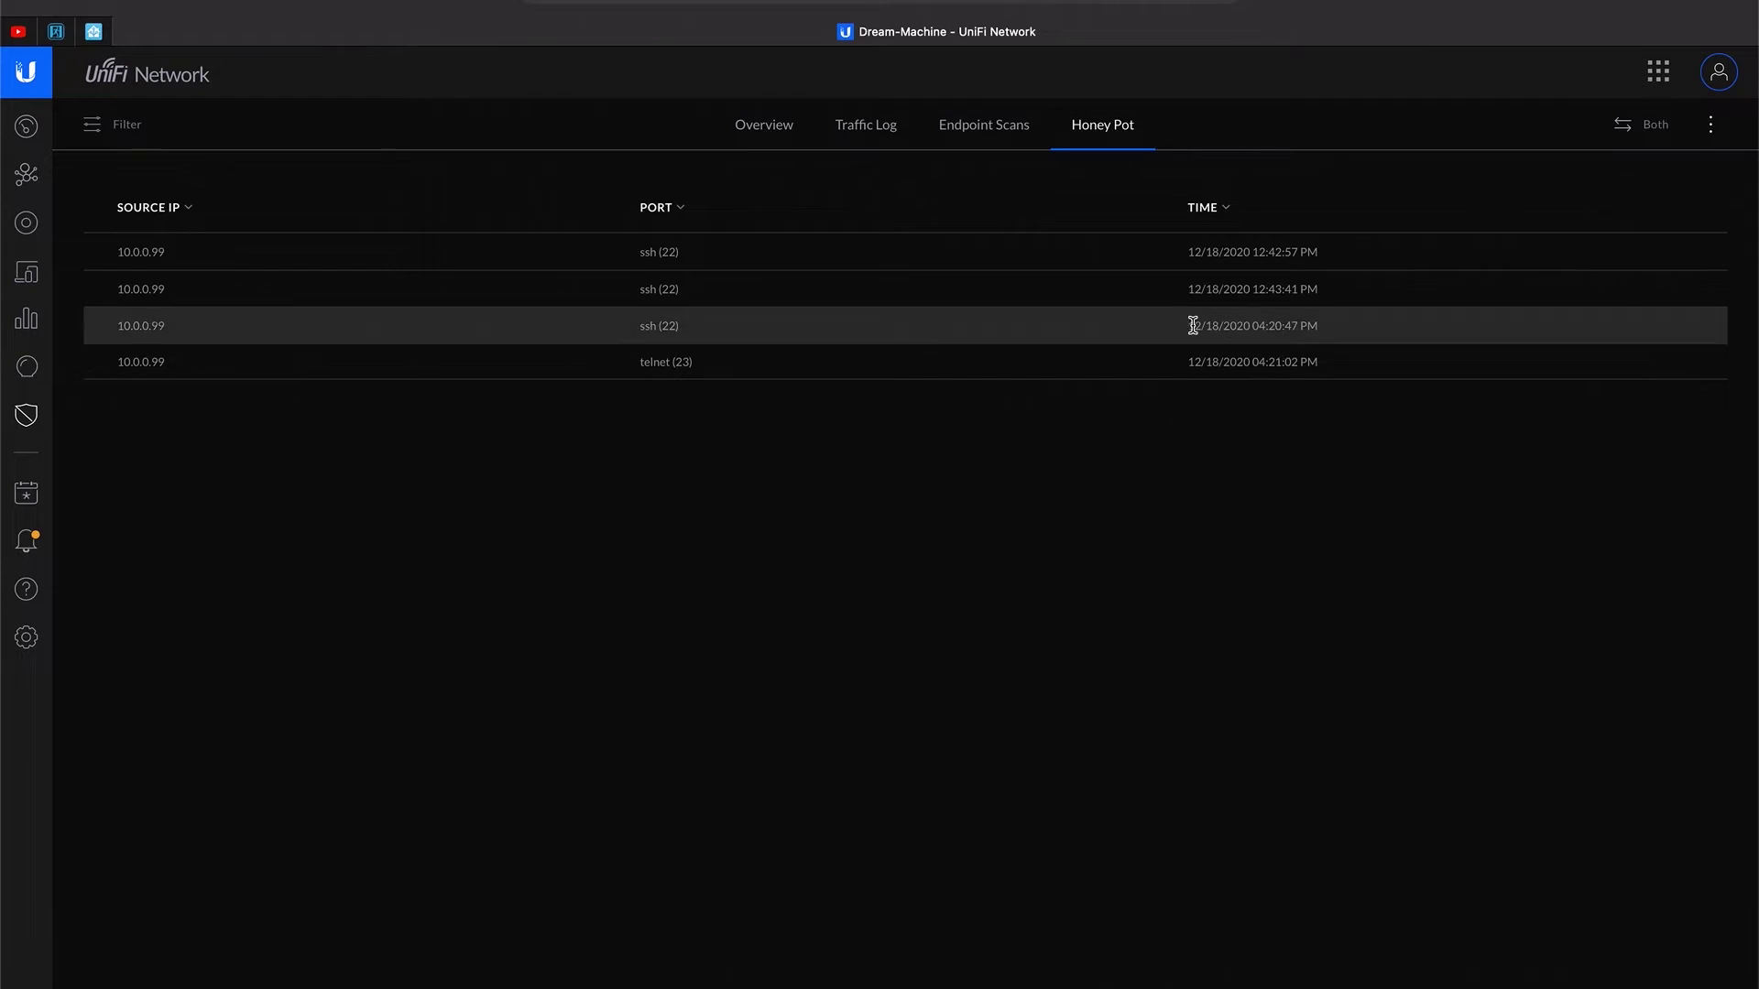
pyautogui.click(657, 370)
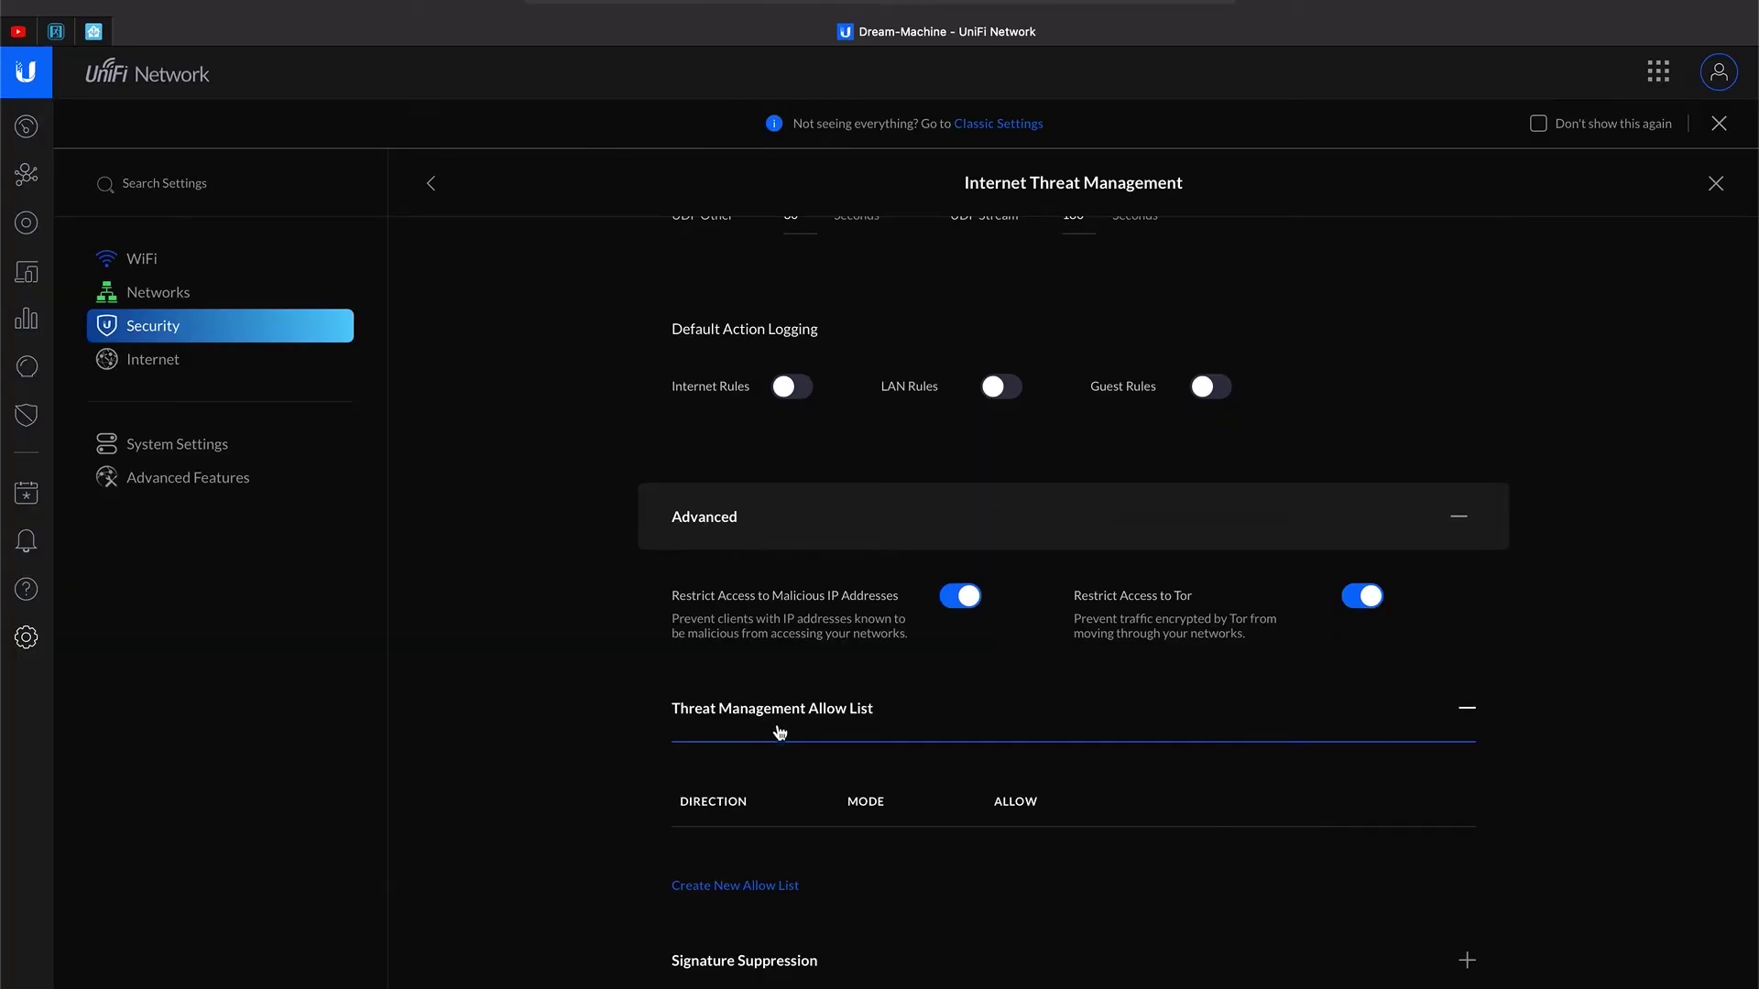
# Start a new allow list entry, discard it, and scroll to the empty Signature Suppression section.
pyautogui.click(737, 887)
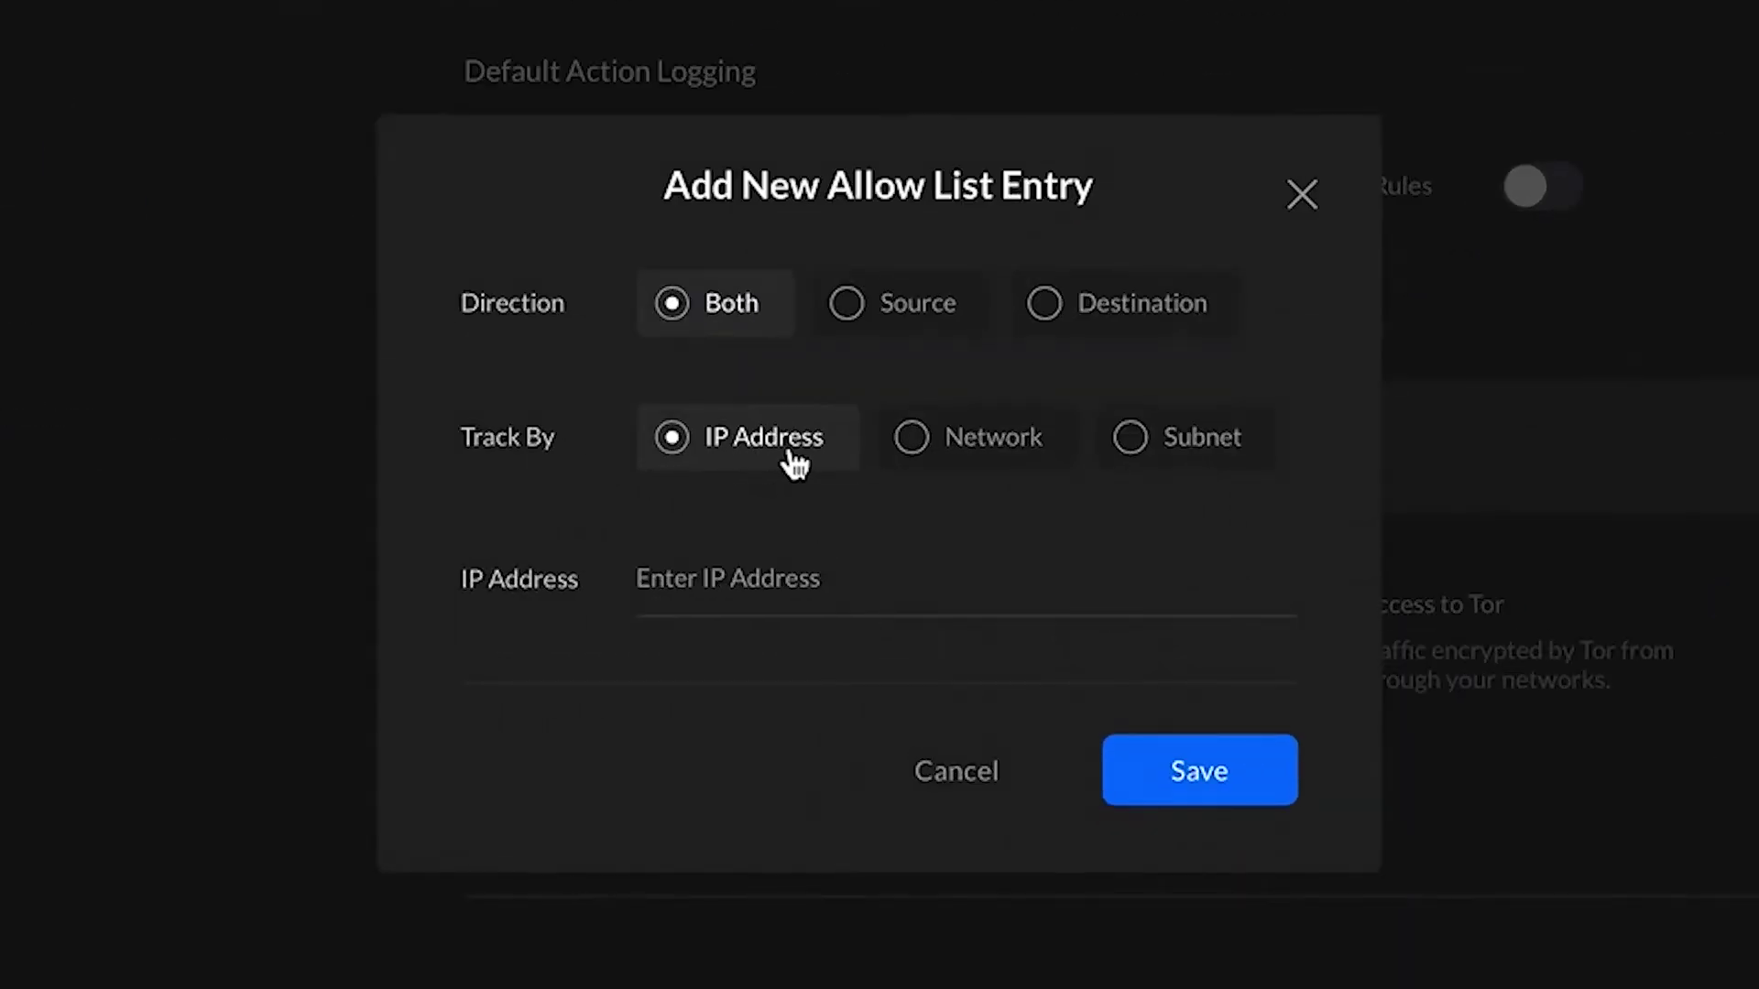
pyautogui.click(1301, 192)
pyautogui.scroll(-2, 825, 913)
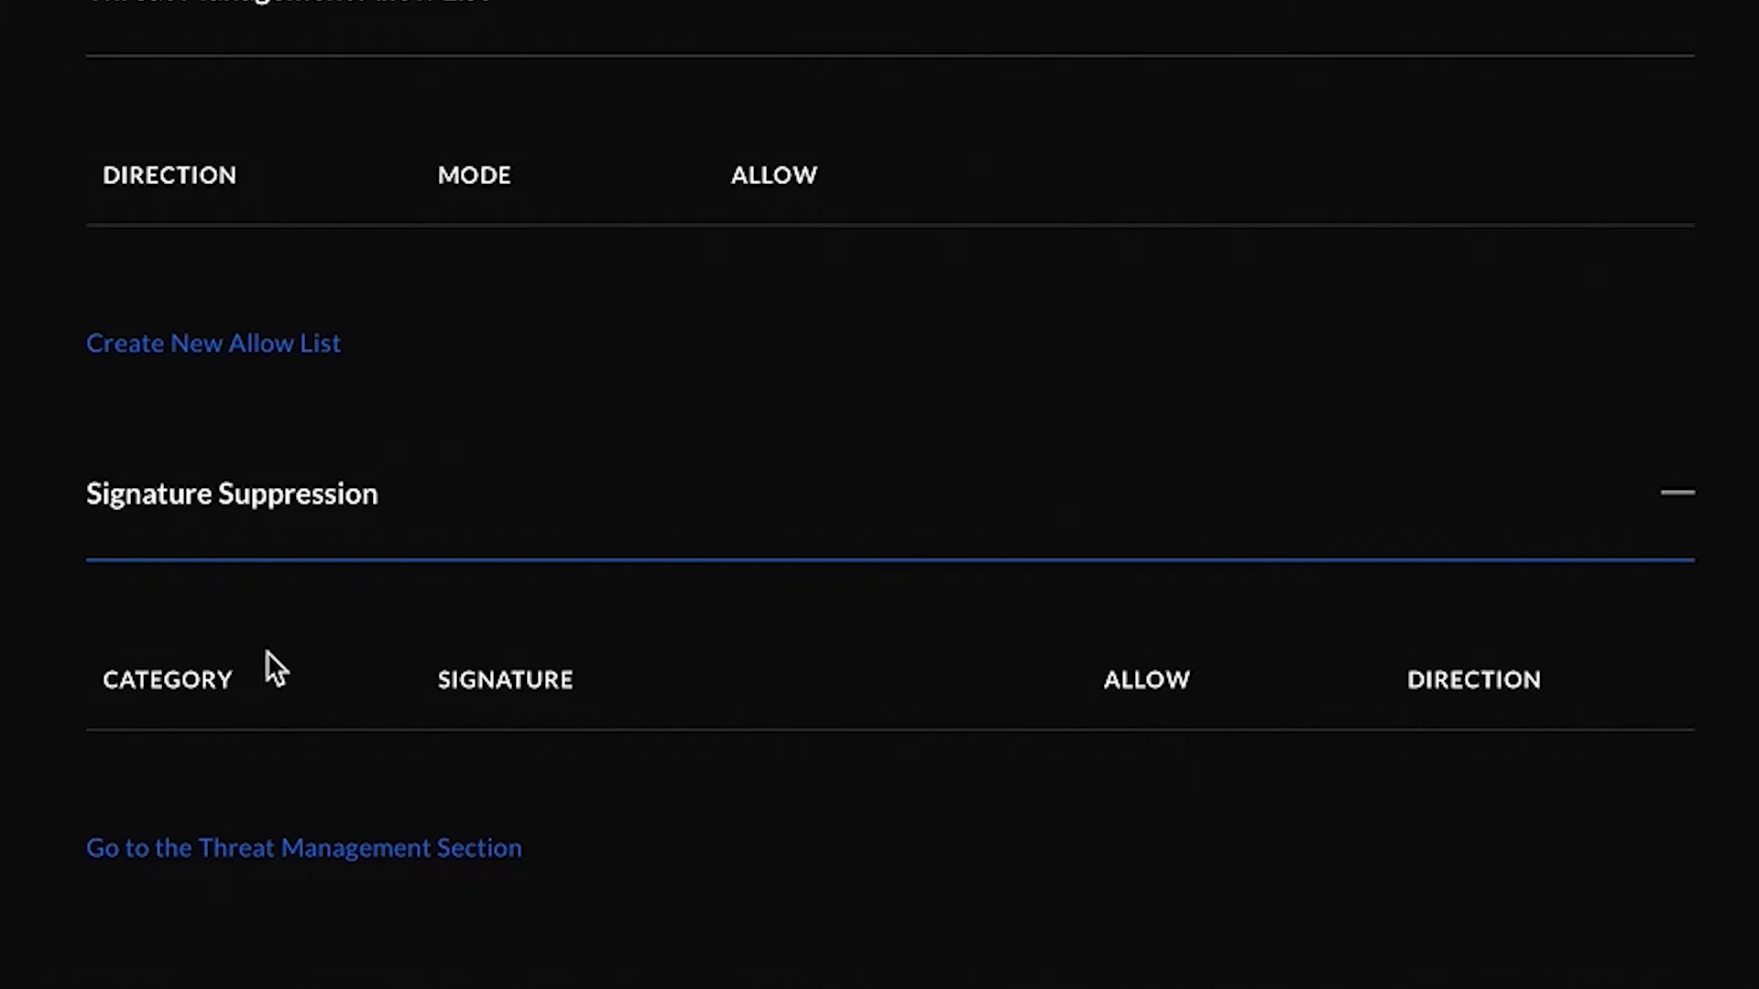
# Try disabling Deep Packet Inspection in Traffic & Device Identification, then cancel to keep it enabled.
pyautogui.scroll(-10, 897, 705)
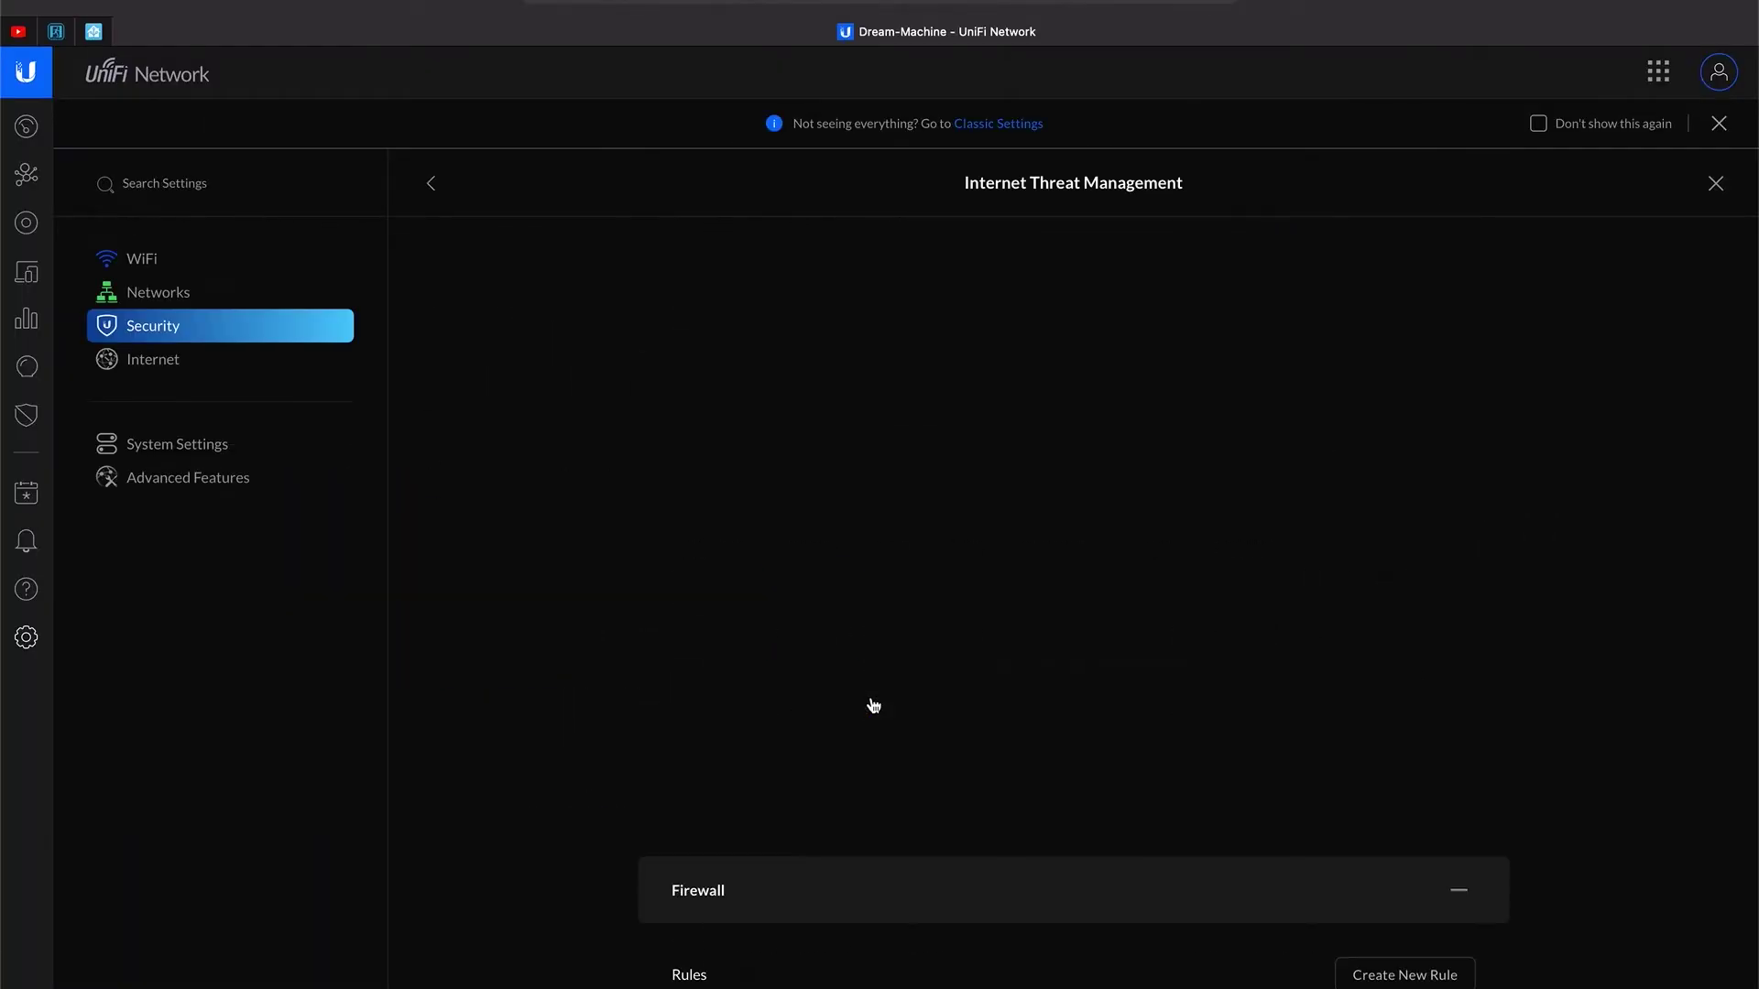
pyautogui.scroll(3, 873, 705)
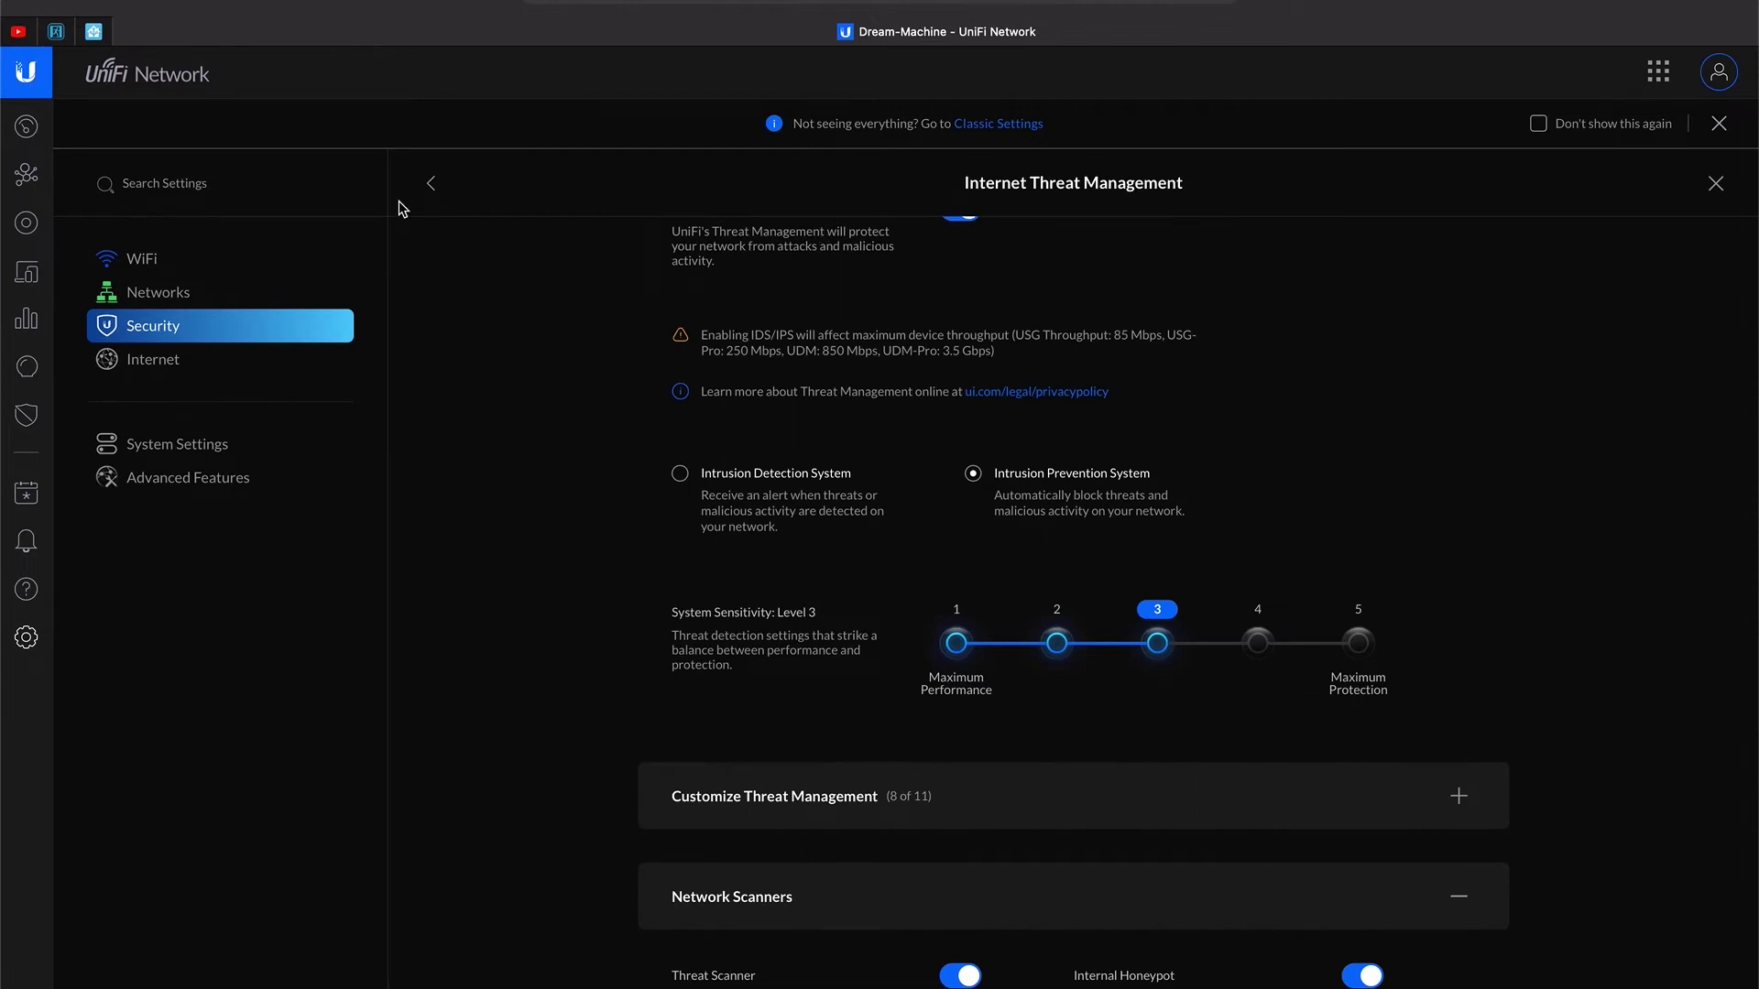
pyautogui.click(429, 186)
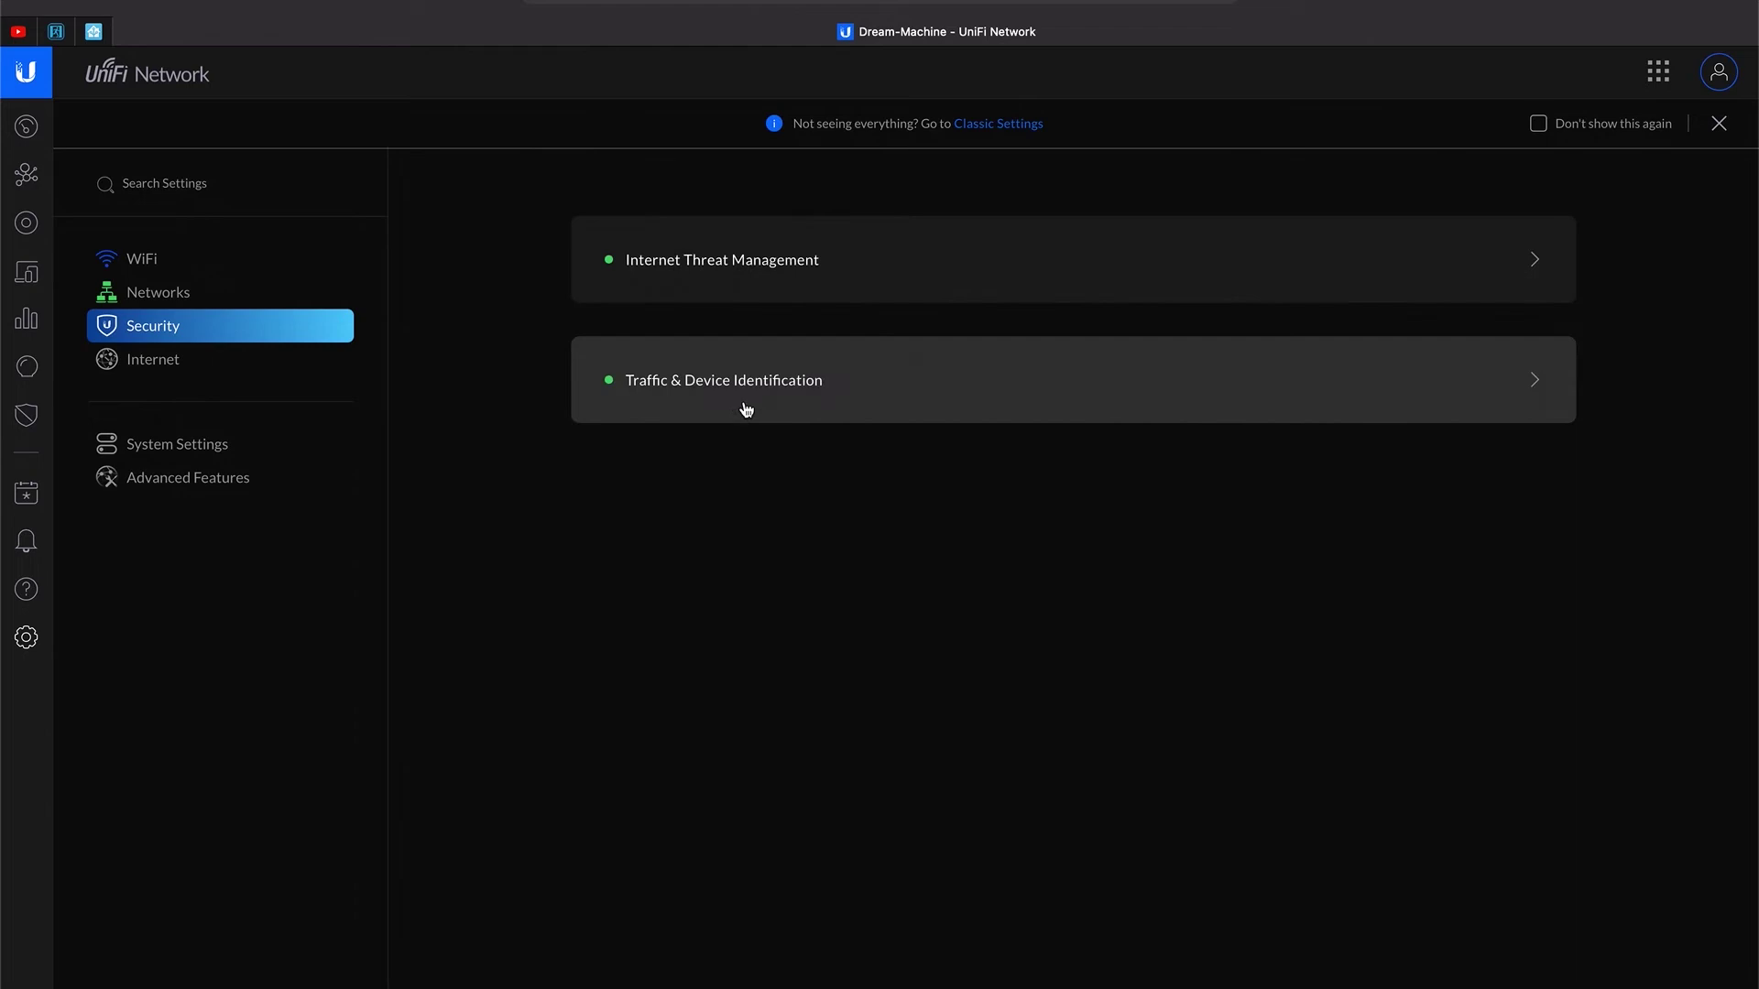
pyautogui.click(749, 403)
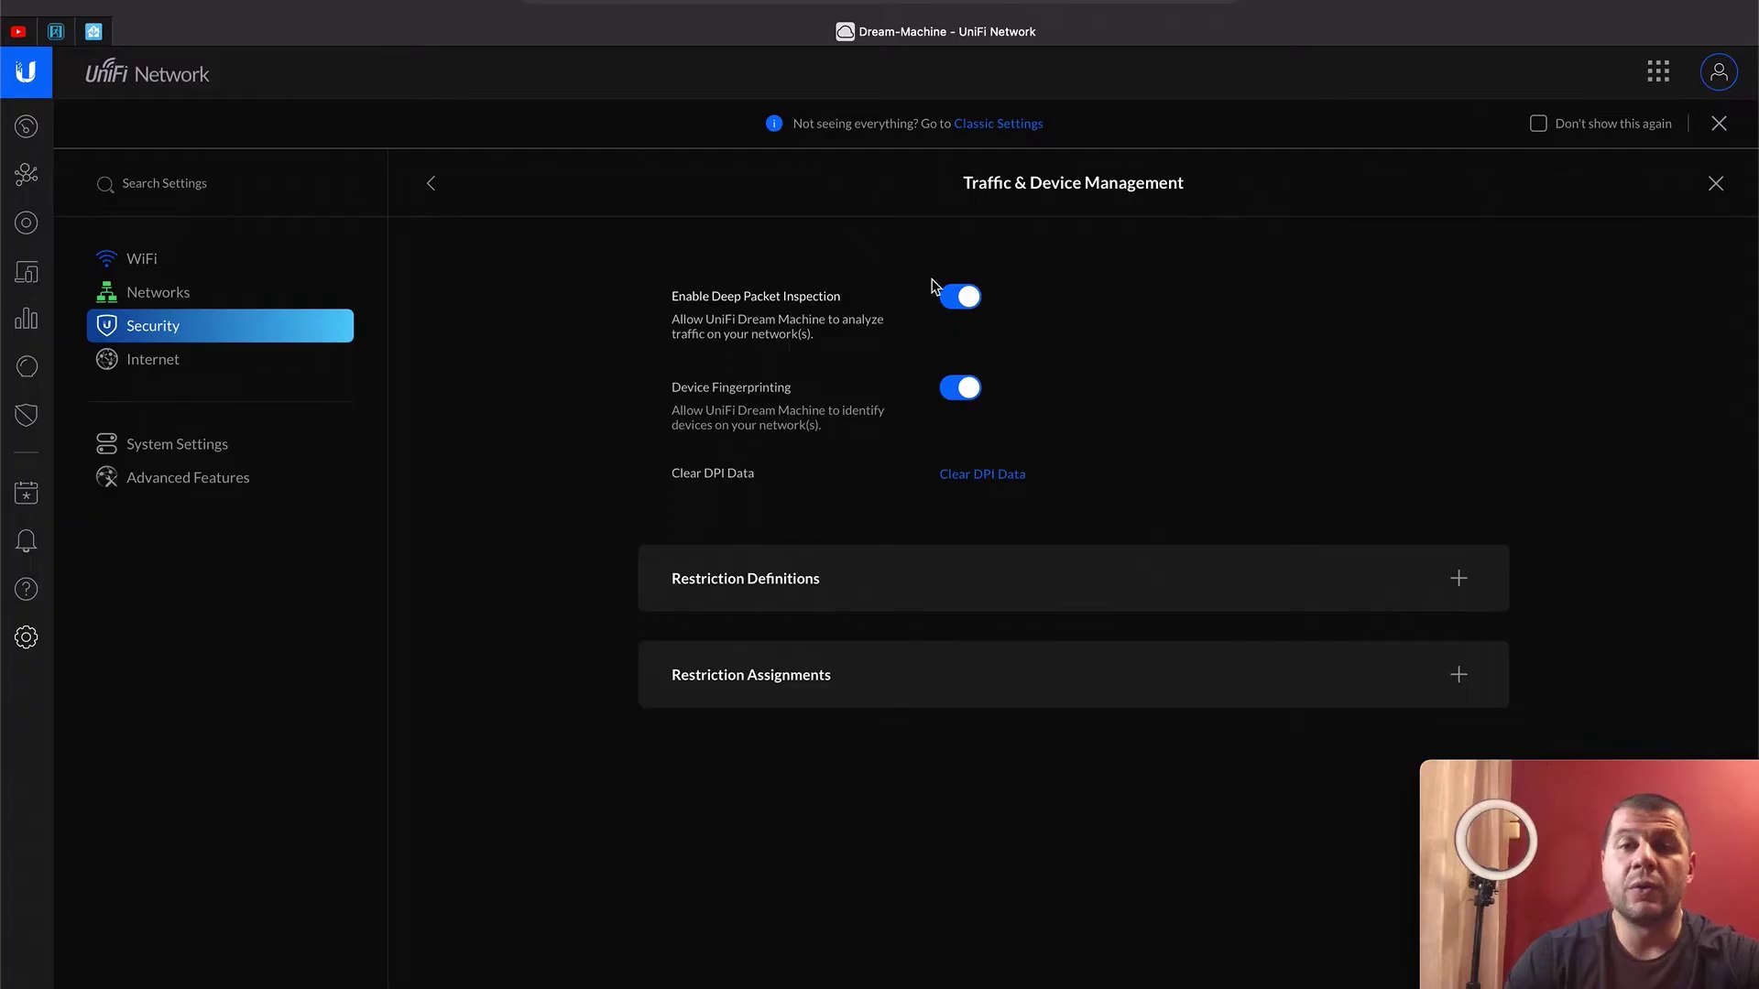
pyautogui.click(962, 298)
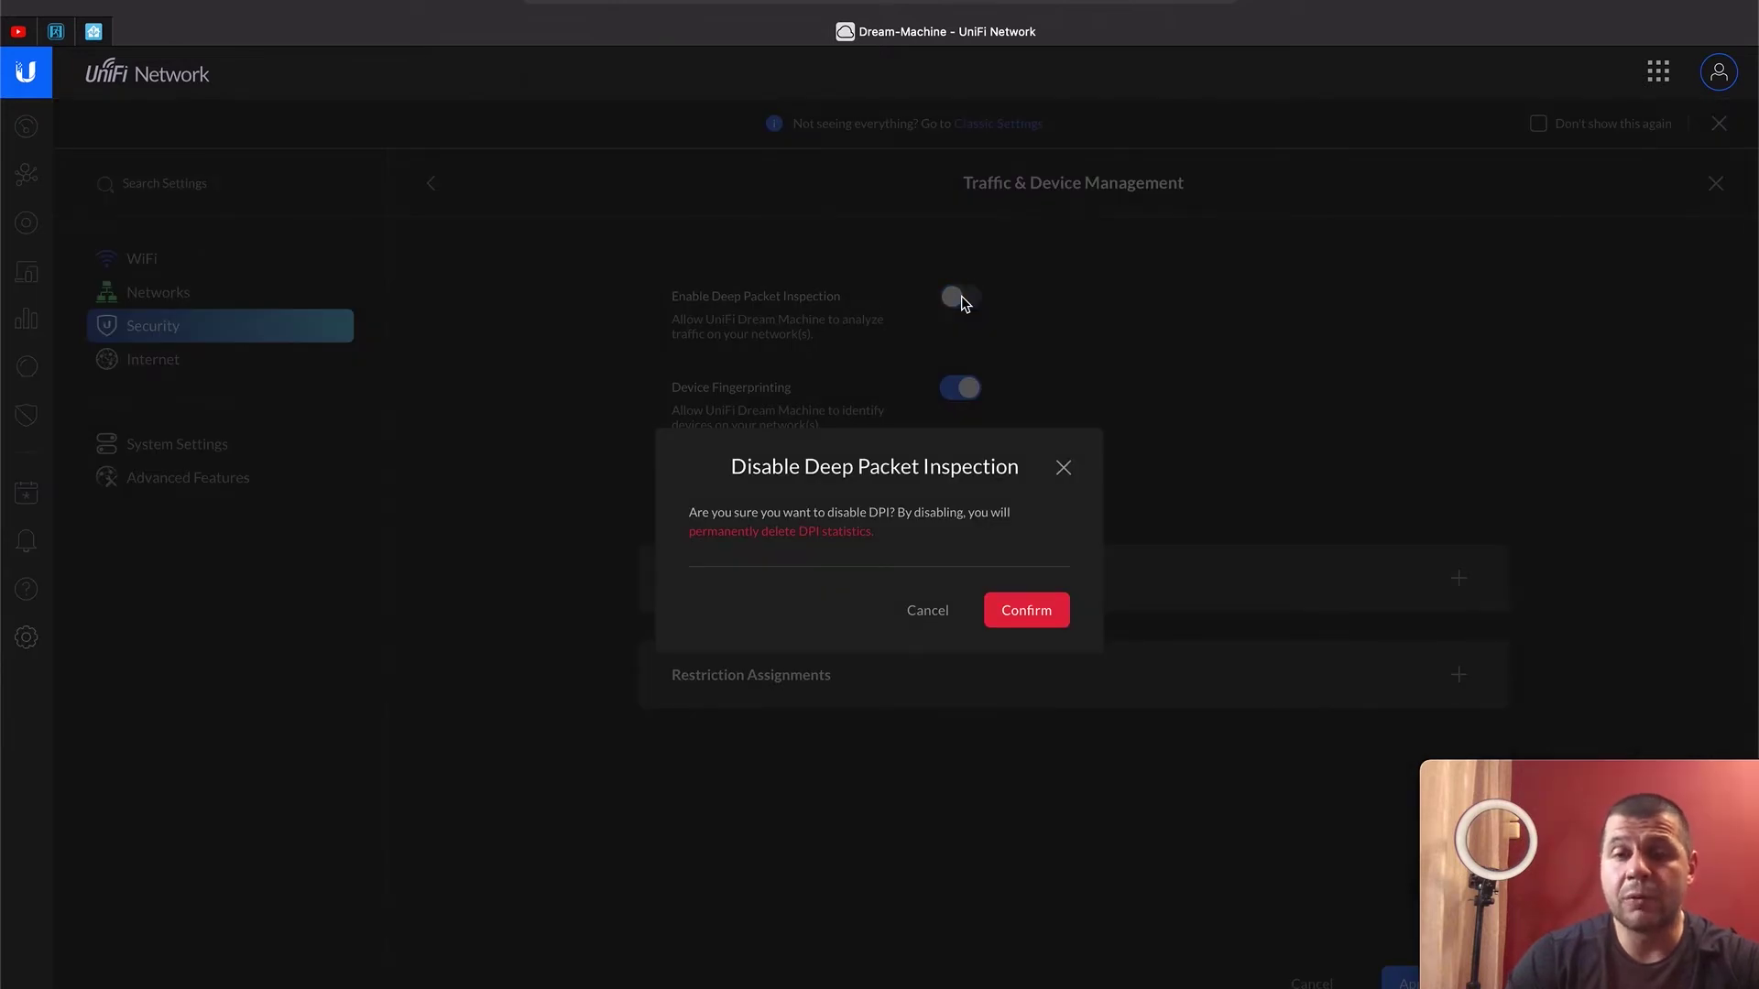
pyautogui.click(926, 609)
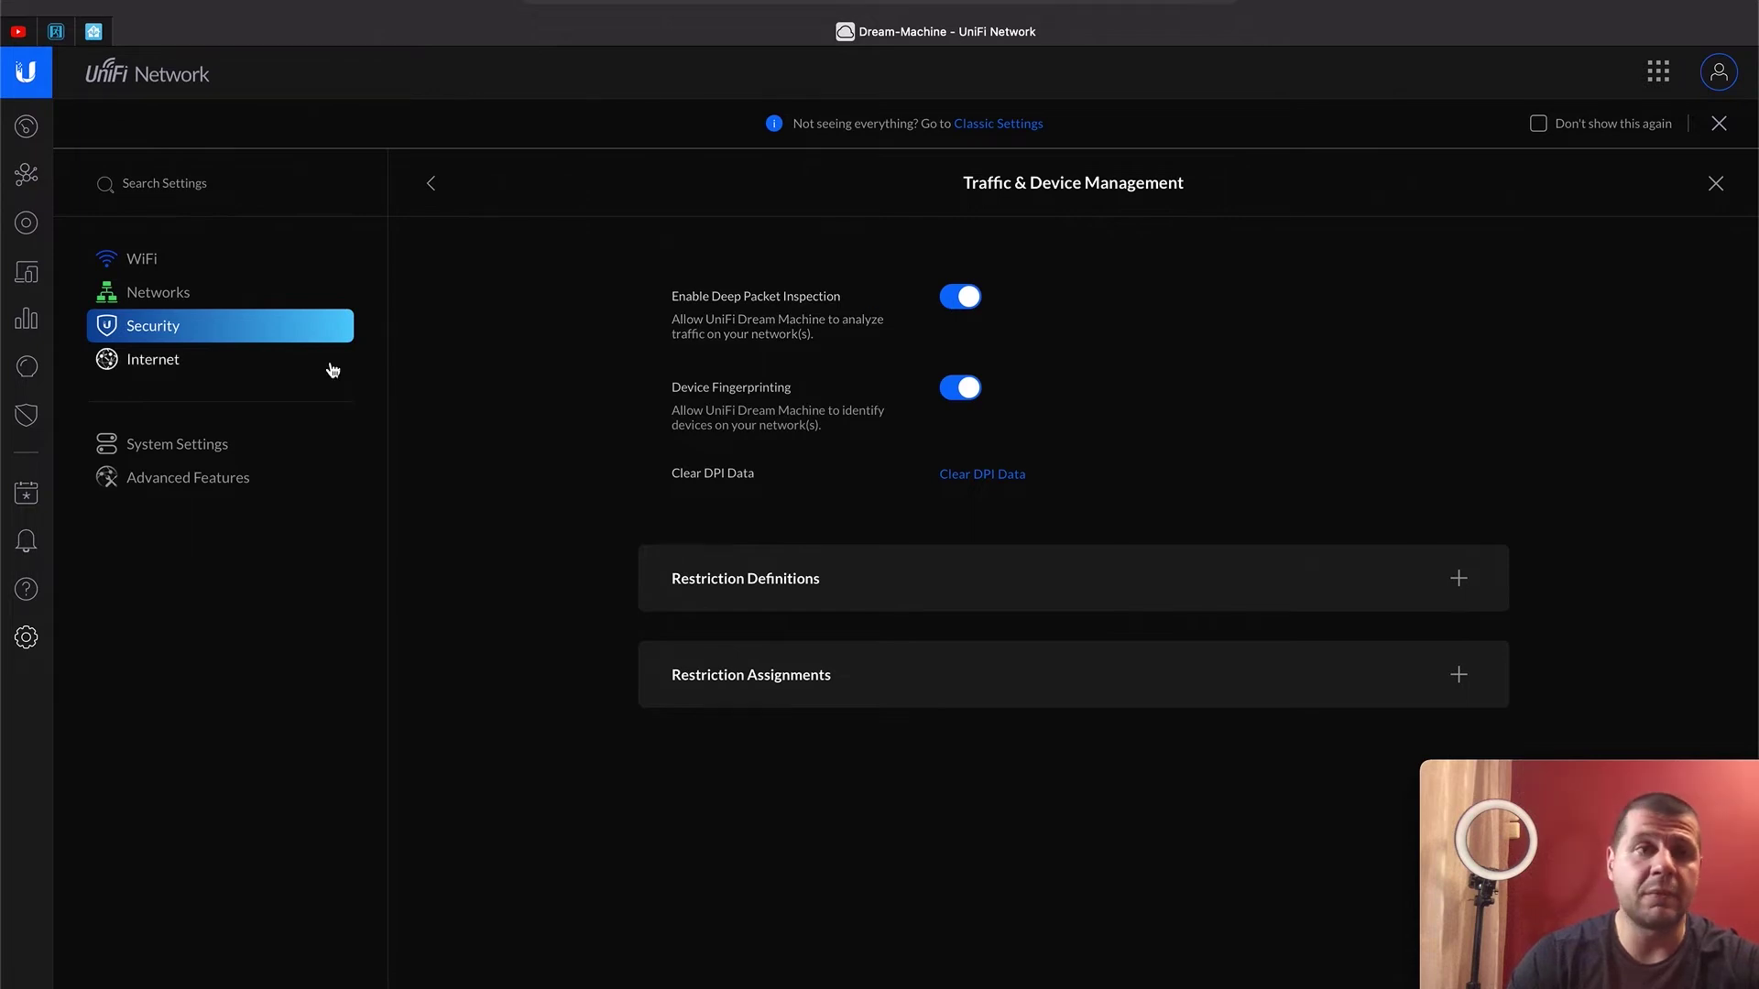
# Review the 1.31 TB of DPI traffic by app, user and category, then list client devices.
pyautogui.click(27, 320)
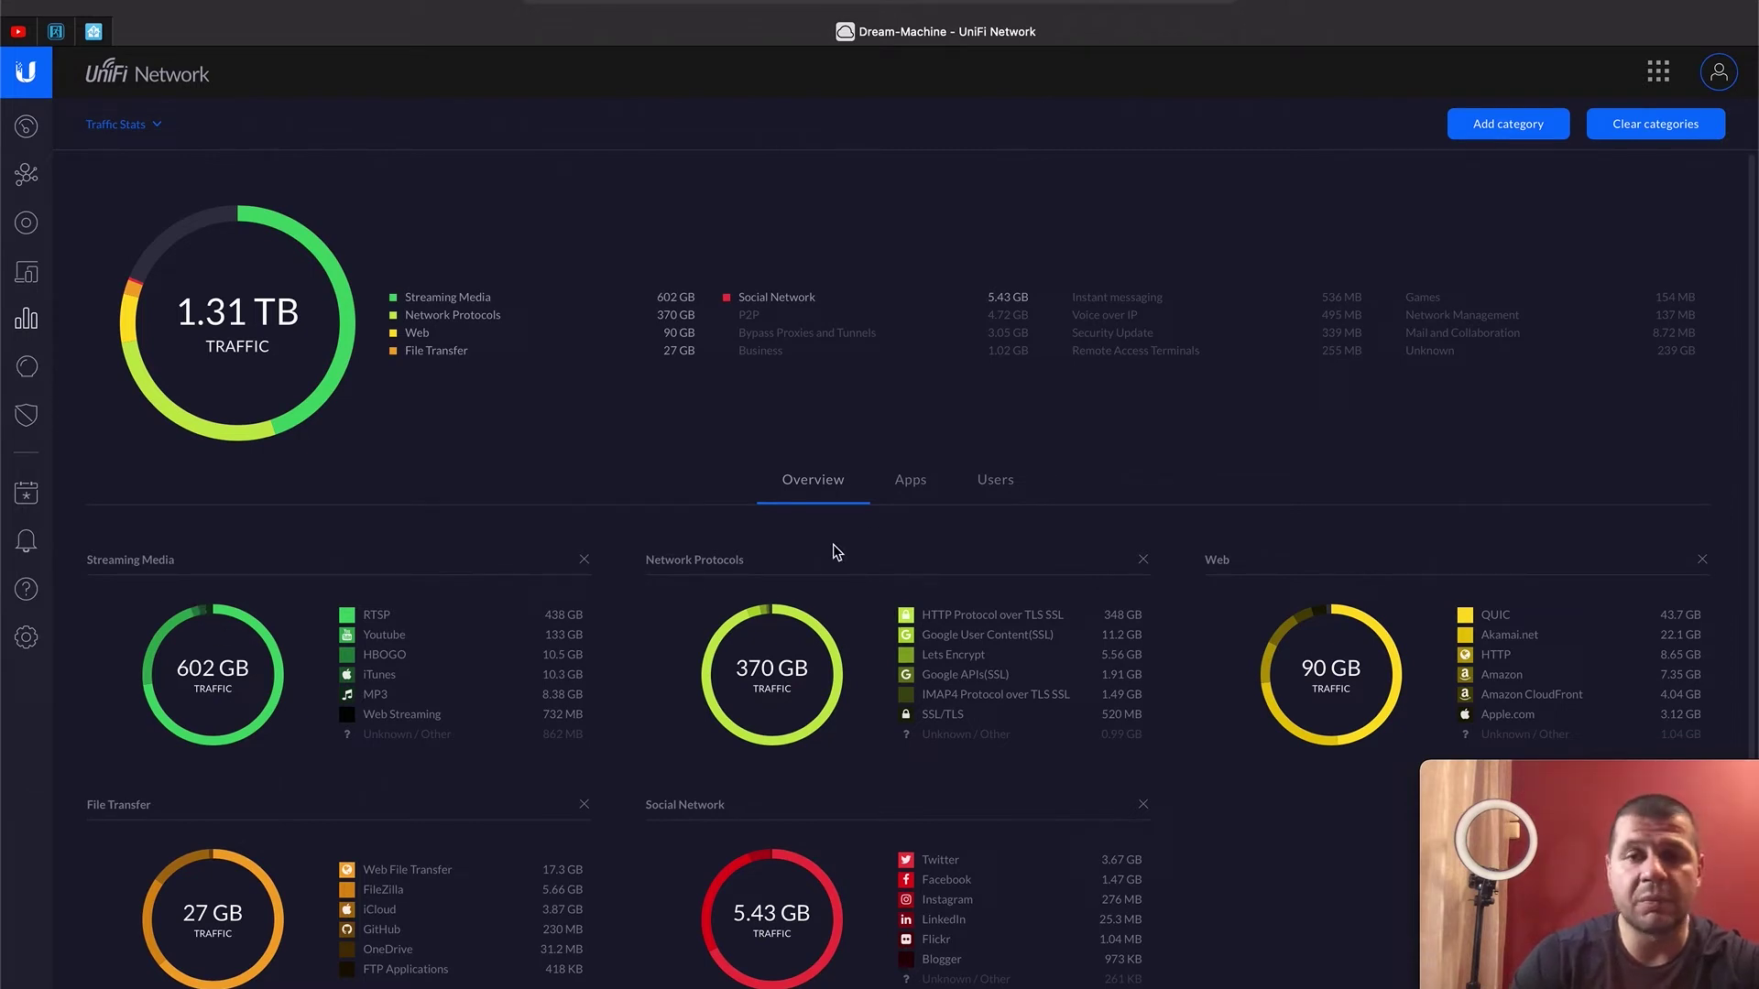
pyautogui.click(908, 484)
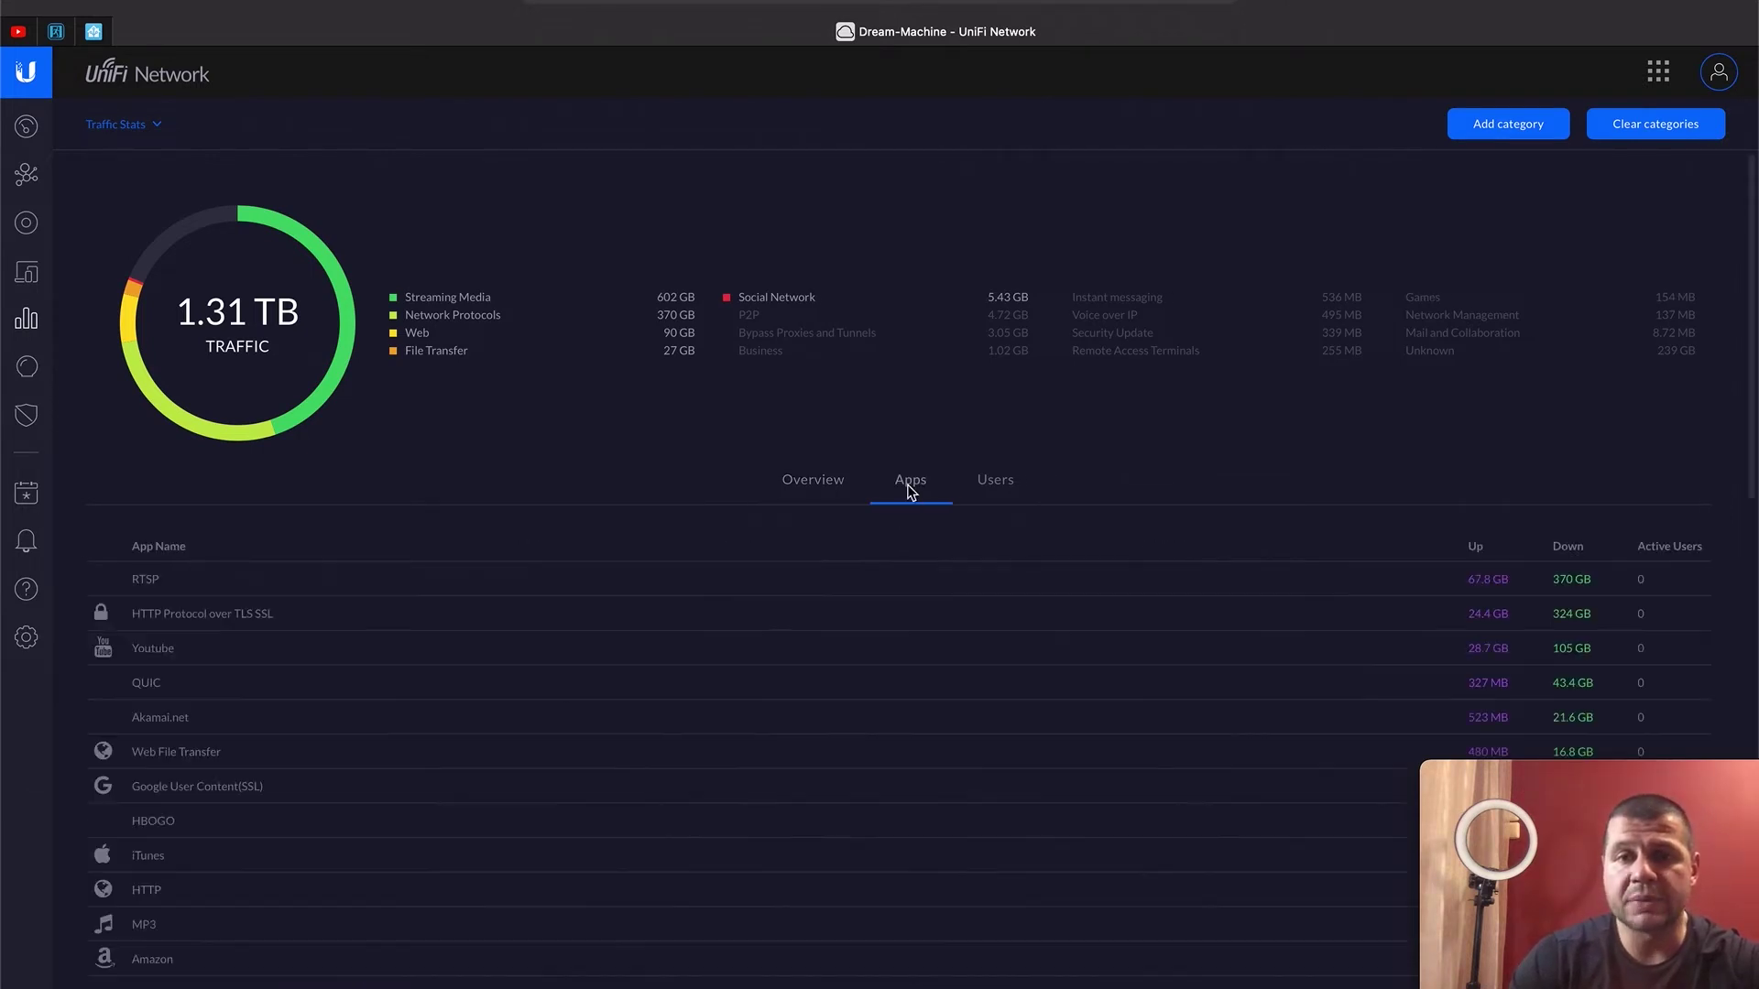
pyautogui.click(1019, 491)
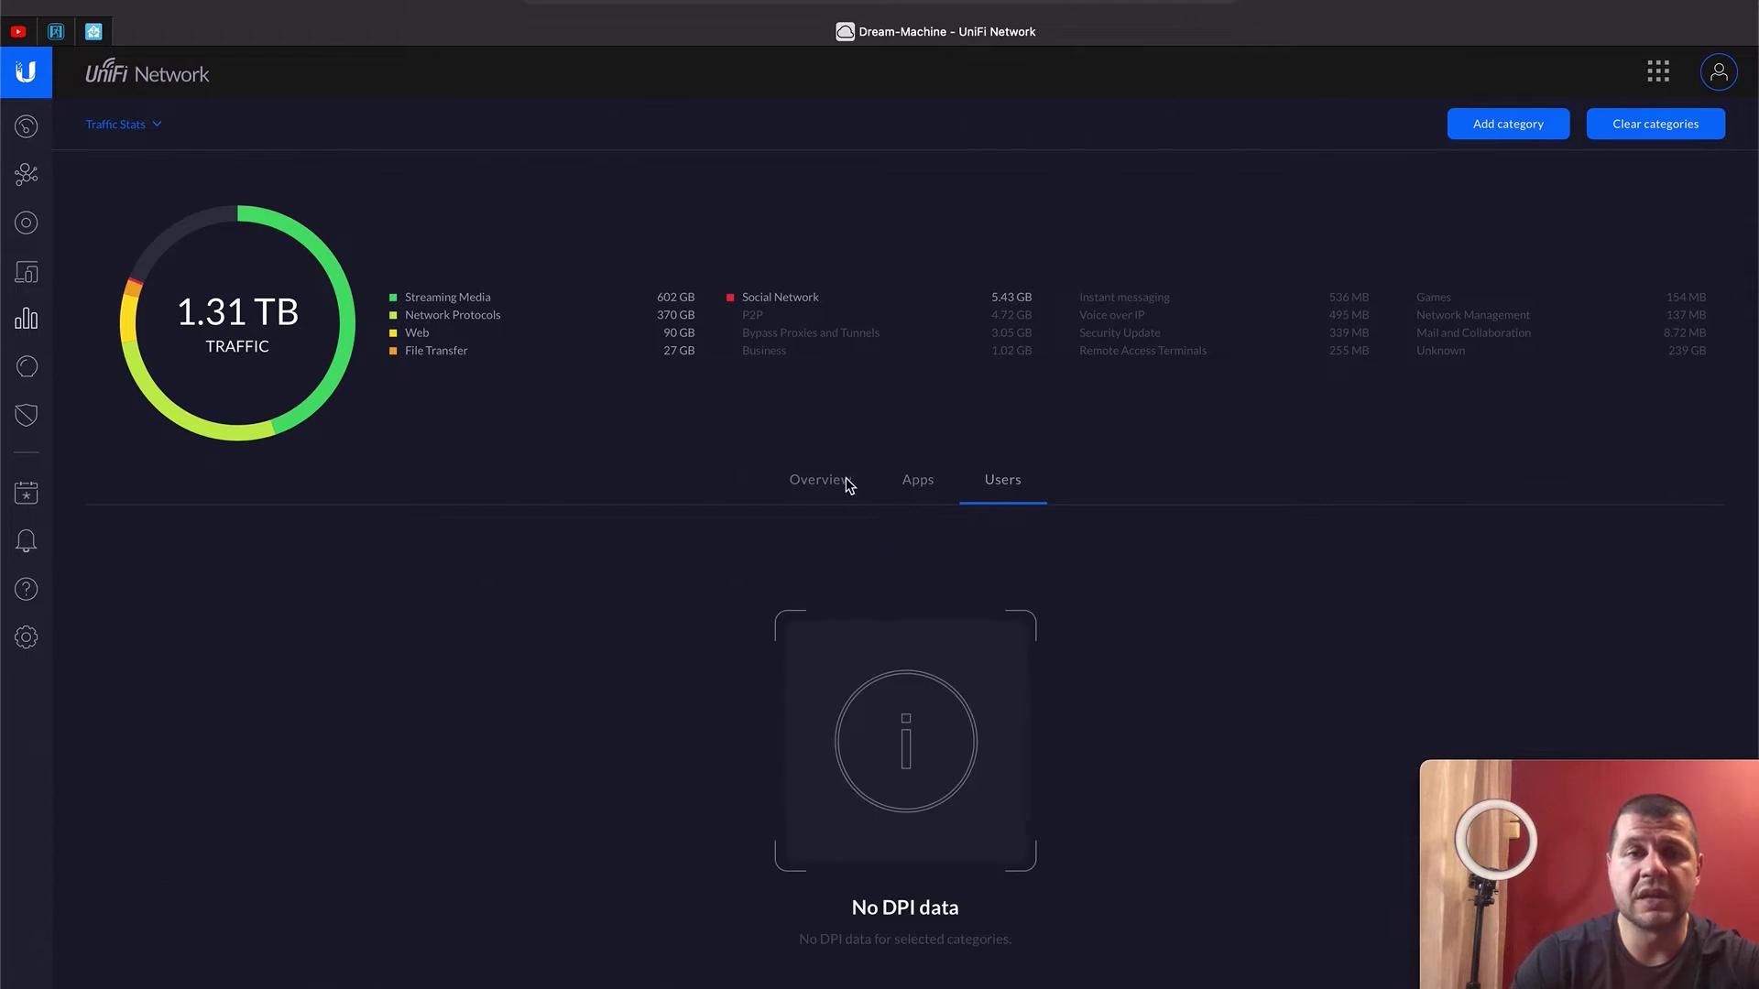
pyautogui.click(809, 490)
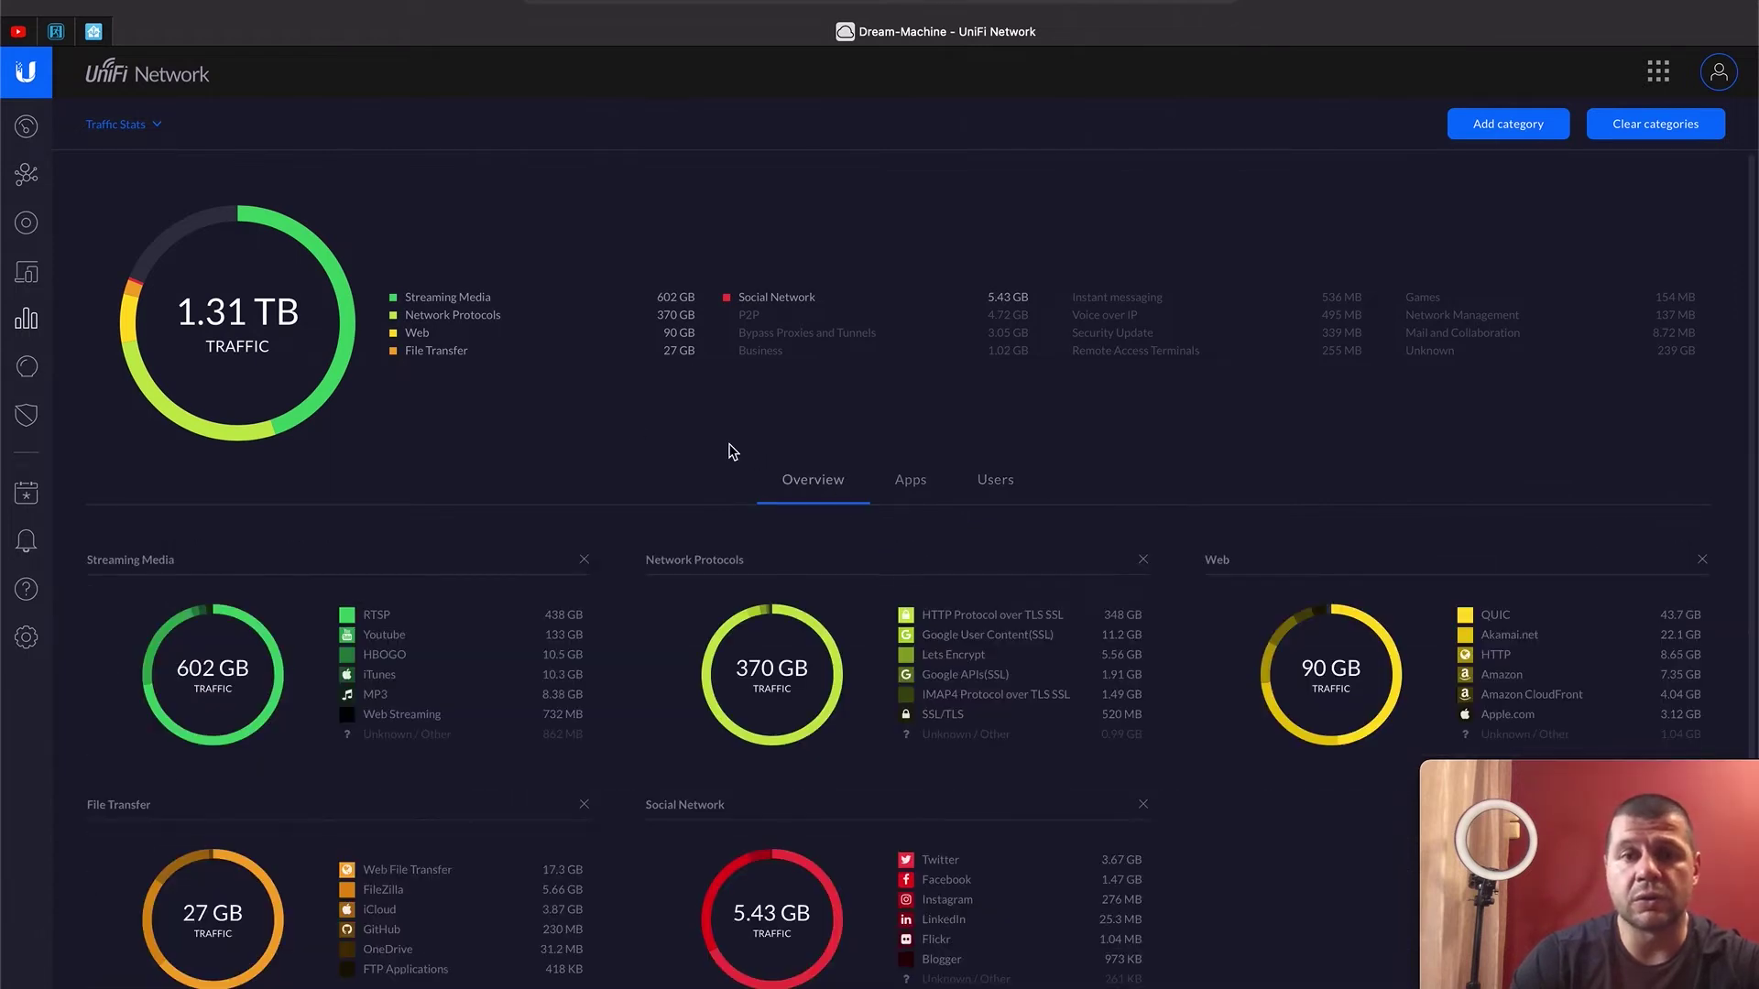
pyautogui.click(26, 272)
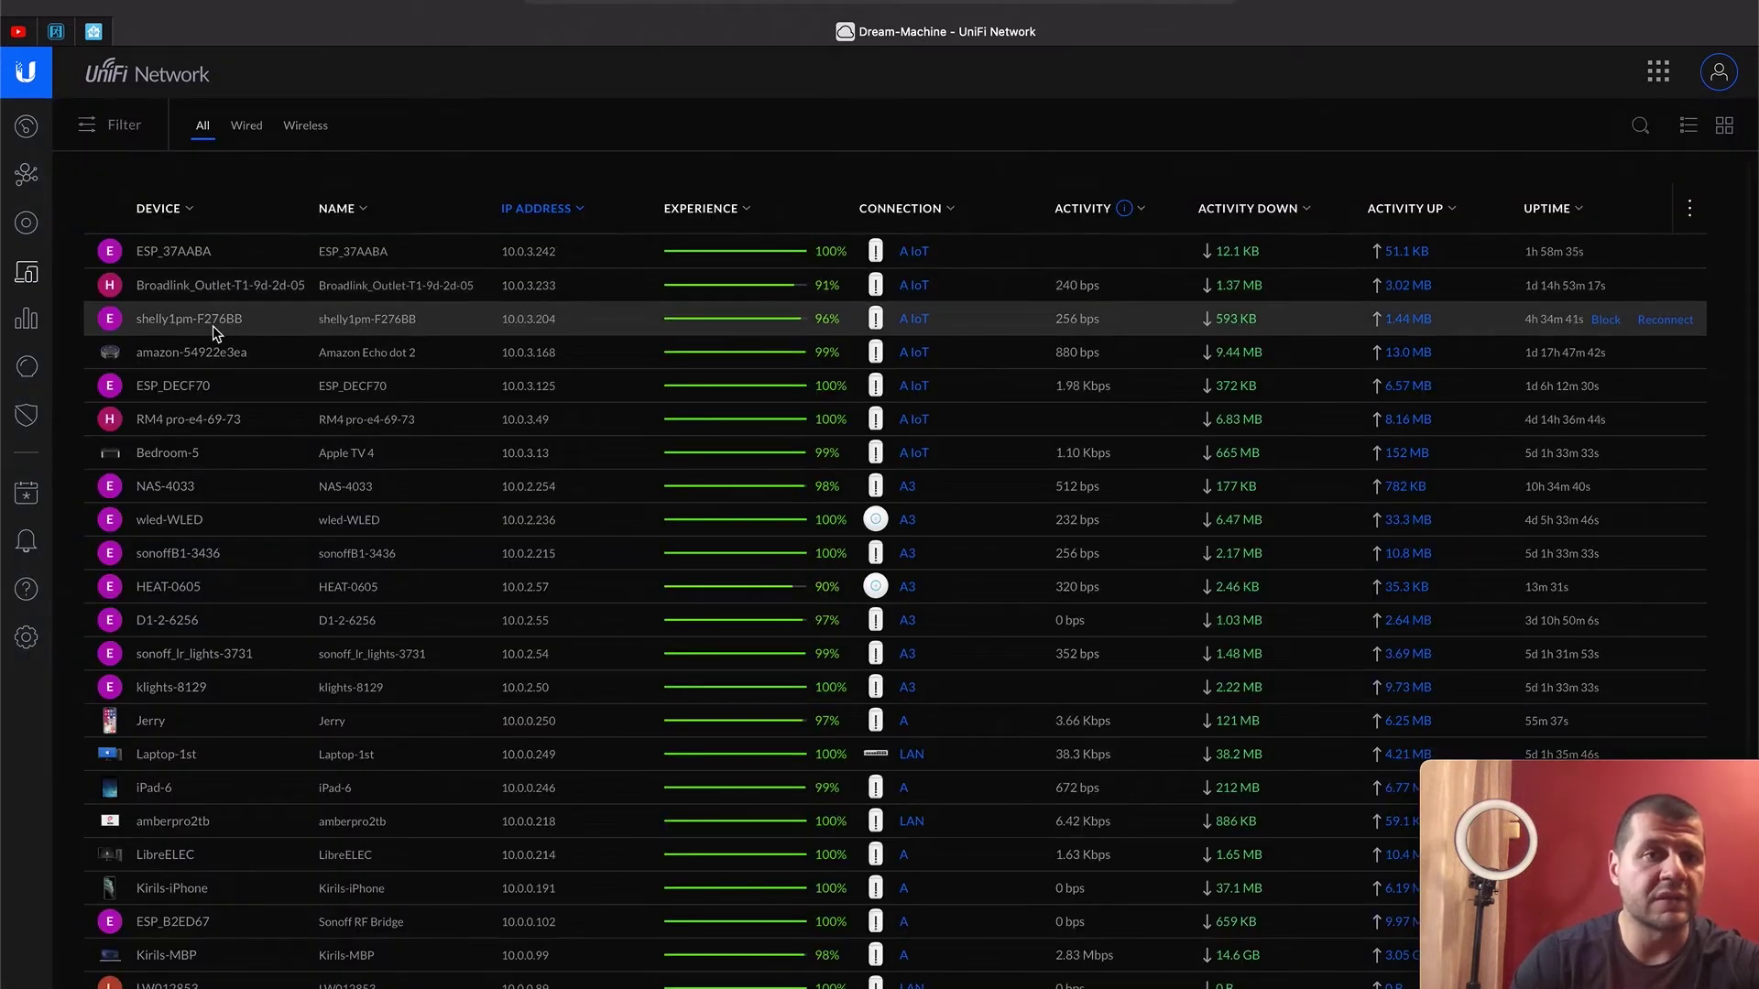
# Show the Amazon Echo dot 2 client's traffic: 35.8 GB down, 70.5 GB up, mostly Amazon.
pyautogui.click(210, 356)
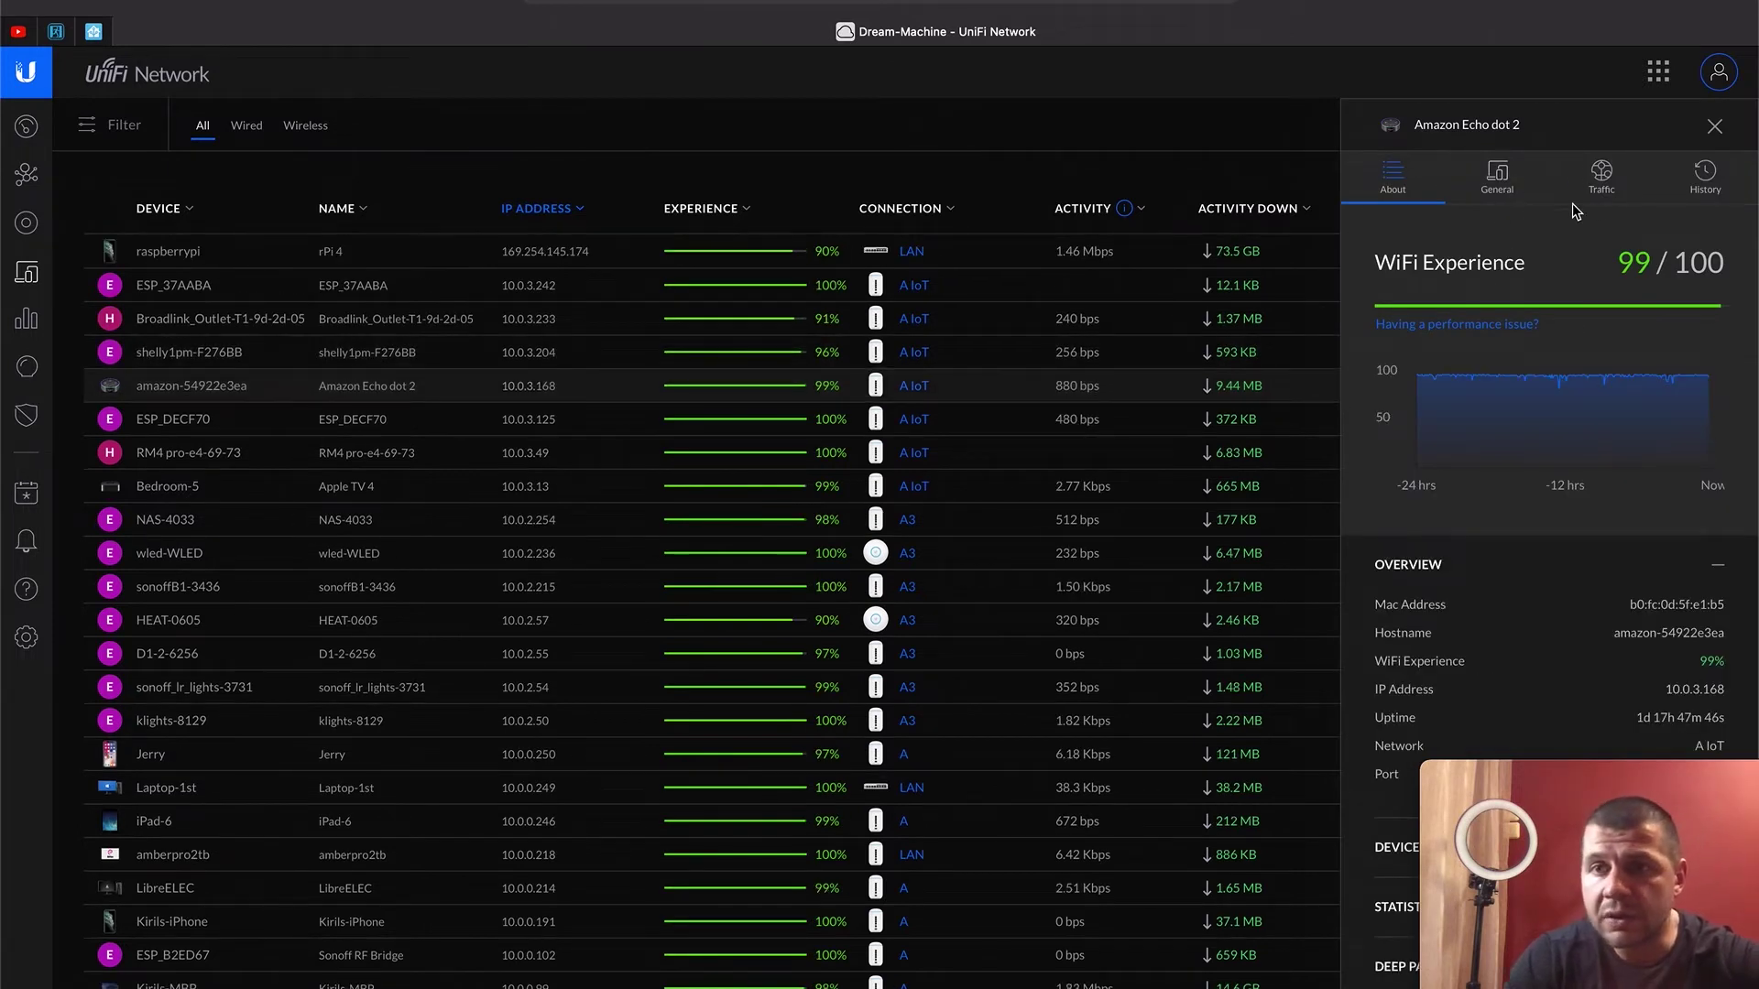
pyautogui.click(1604, 183)
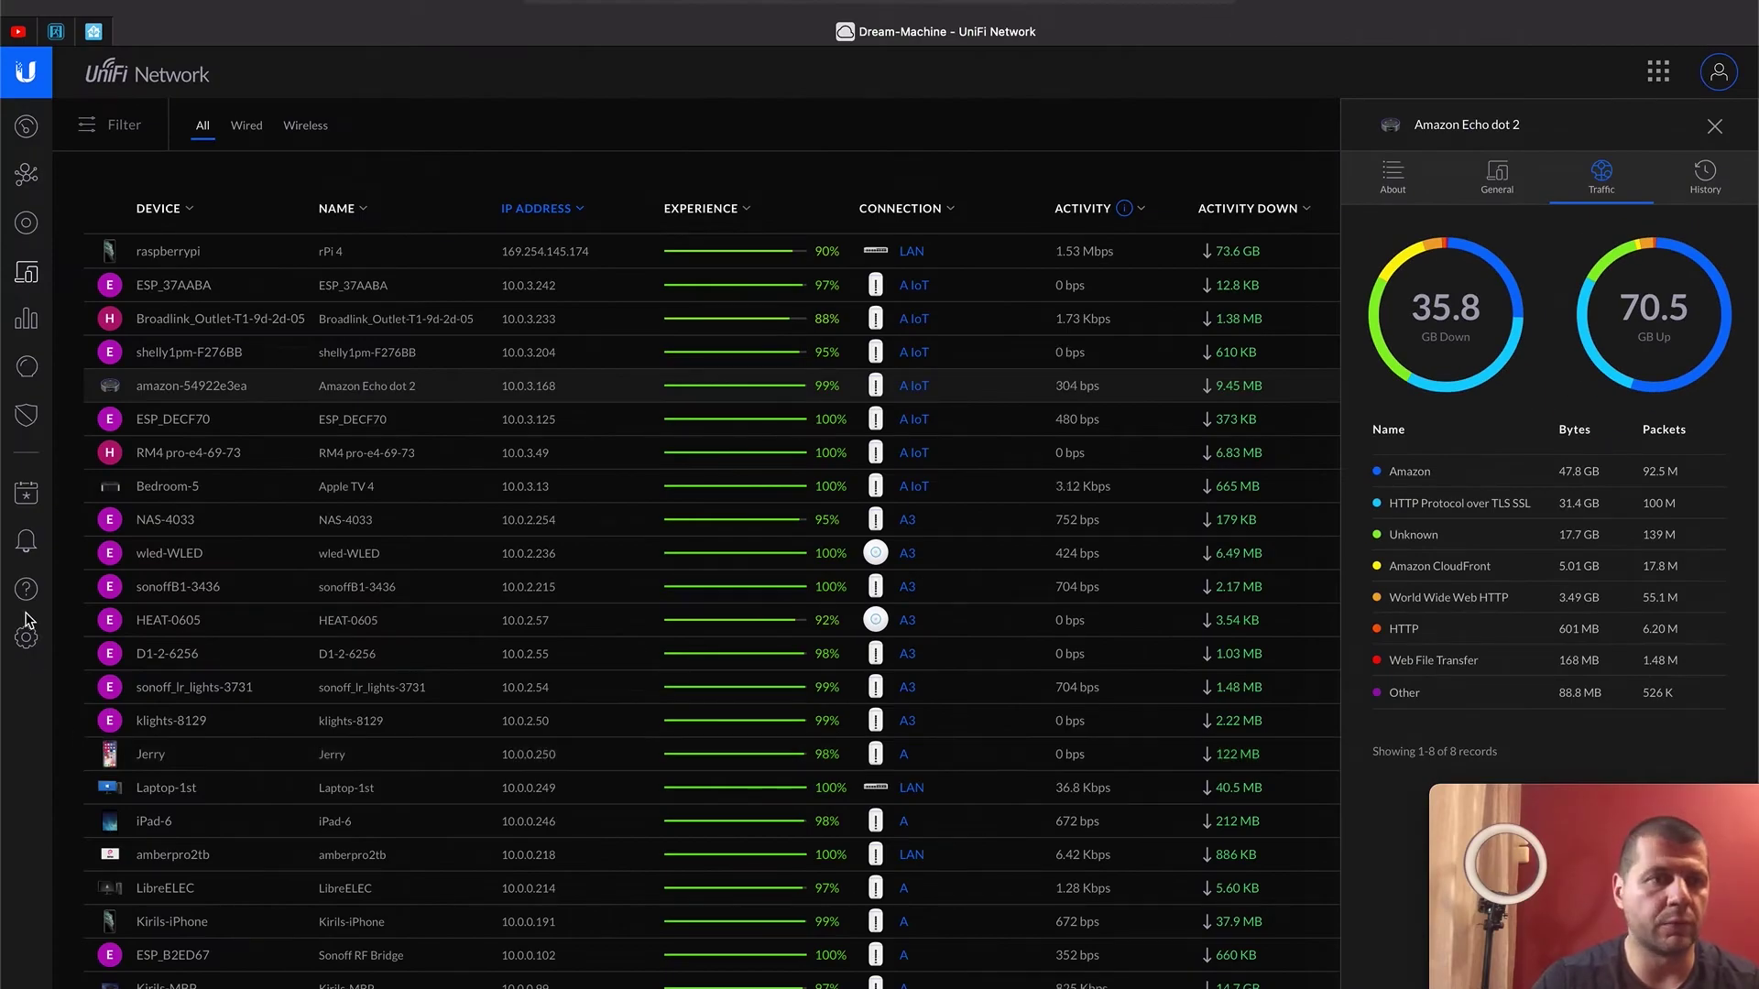
# Create a restriction group named 'test' under Restriction Definitions in Security's Traffic & Device Identification.
pyautogui.click(26, 637)
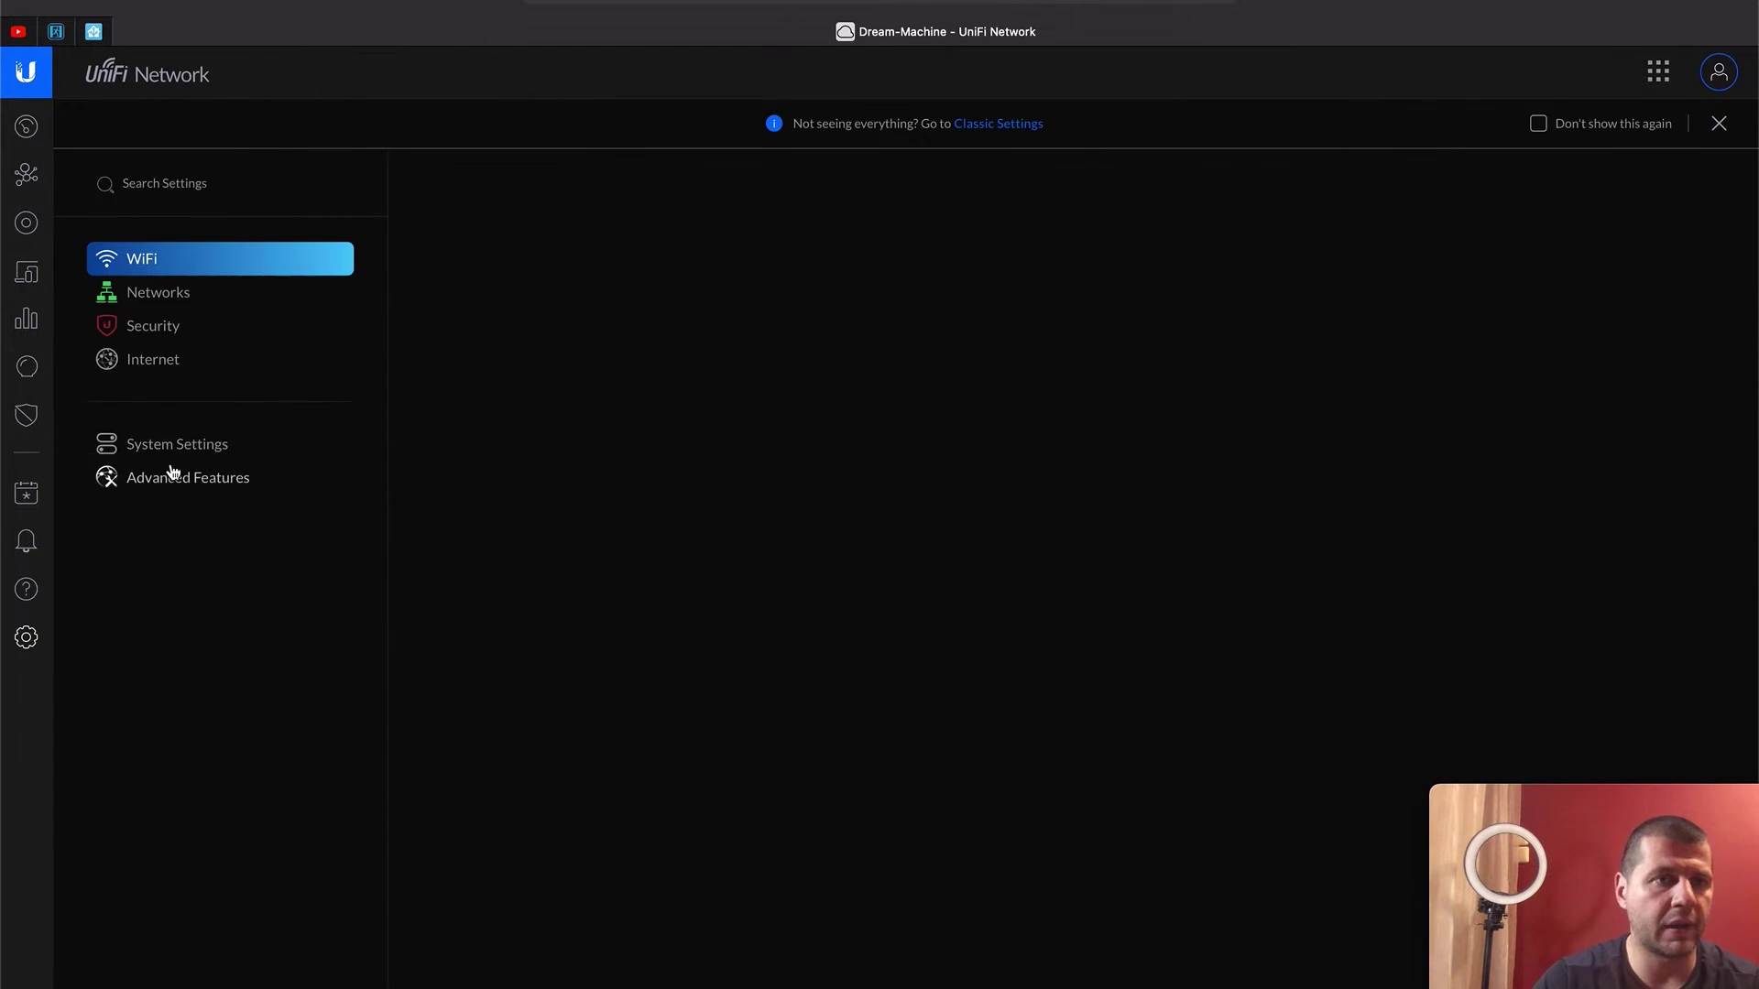
pyautogui.click(176, 332)
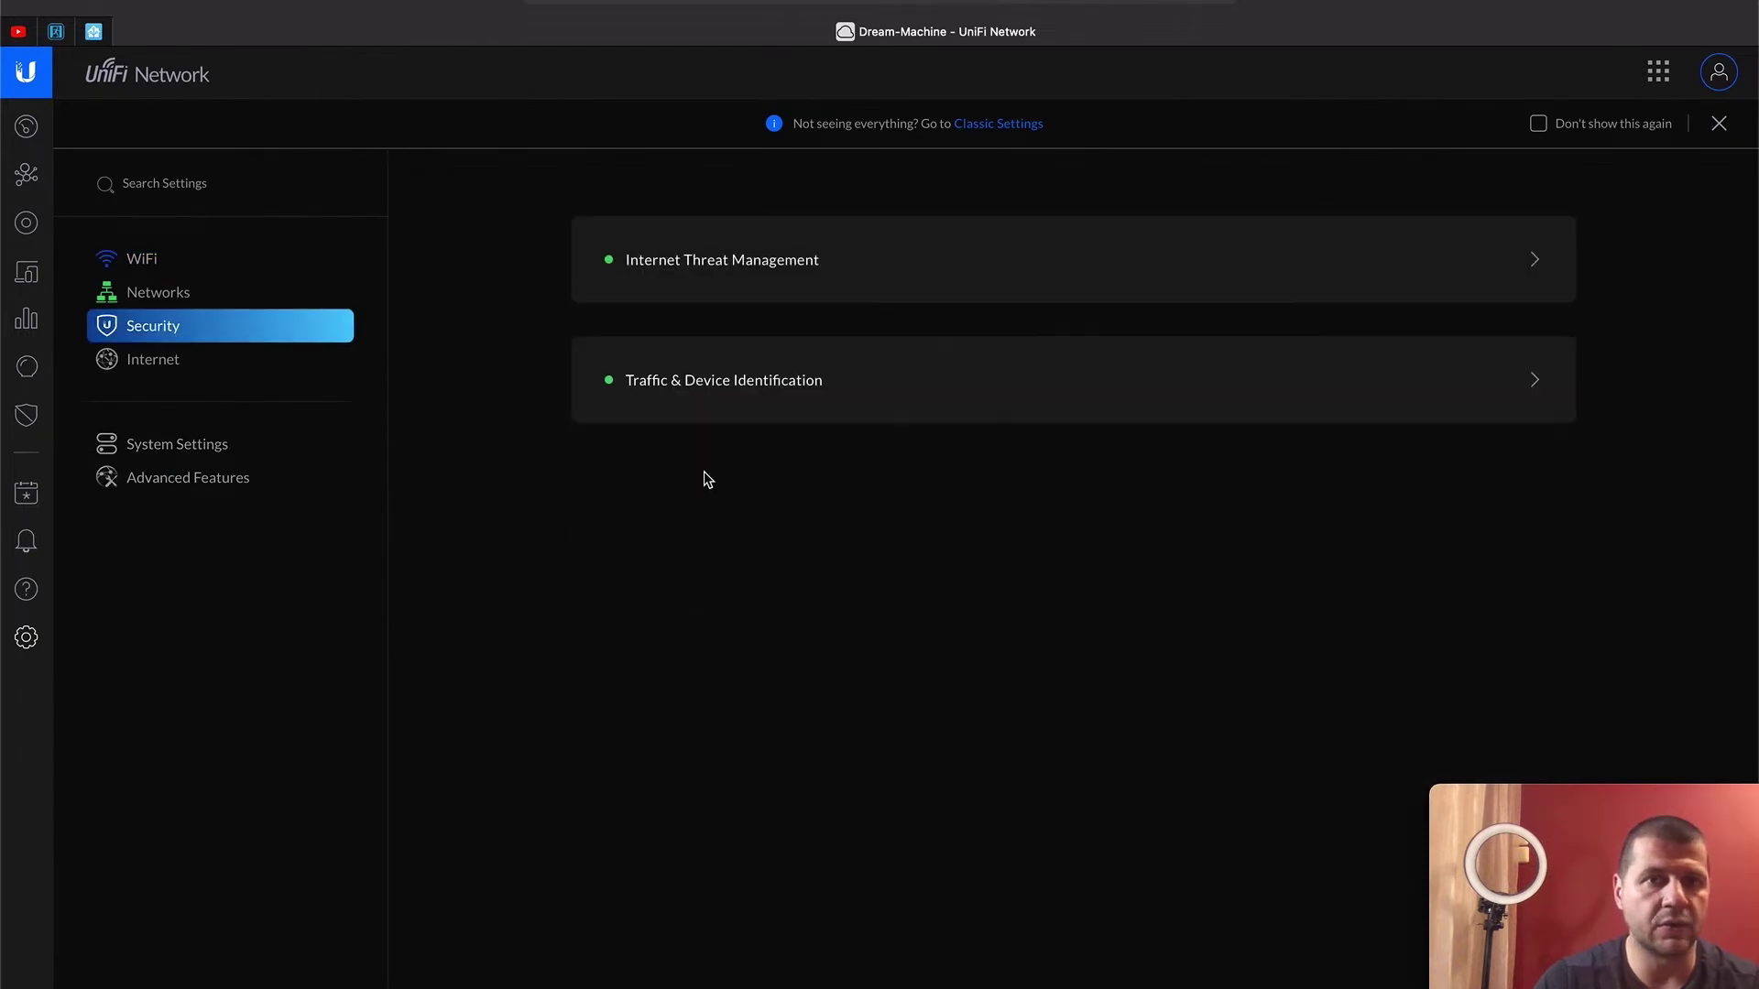
pyautogui.click(738, 400)
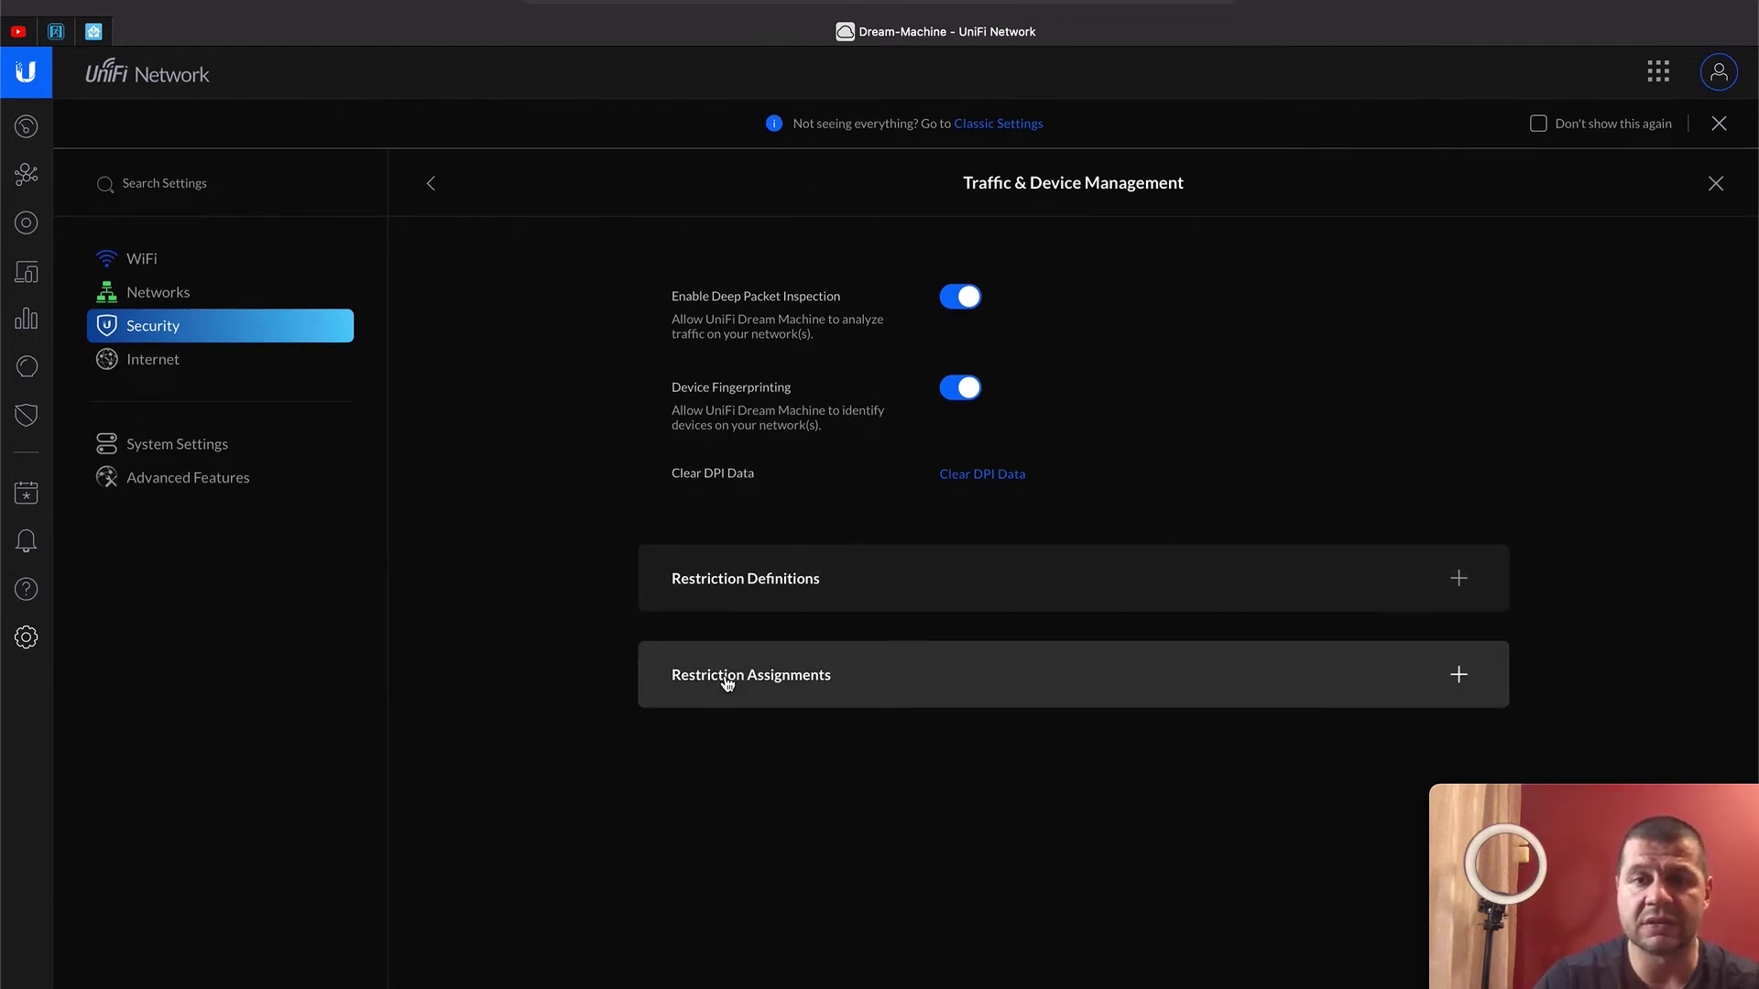
pyautogui.click(773, 587)
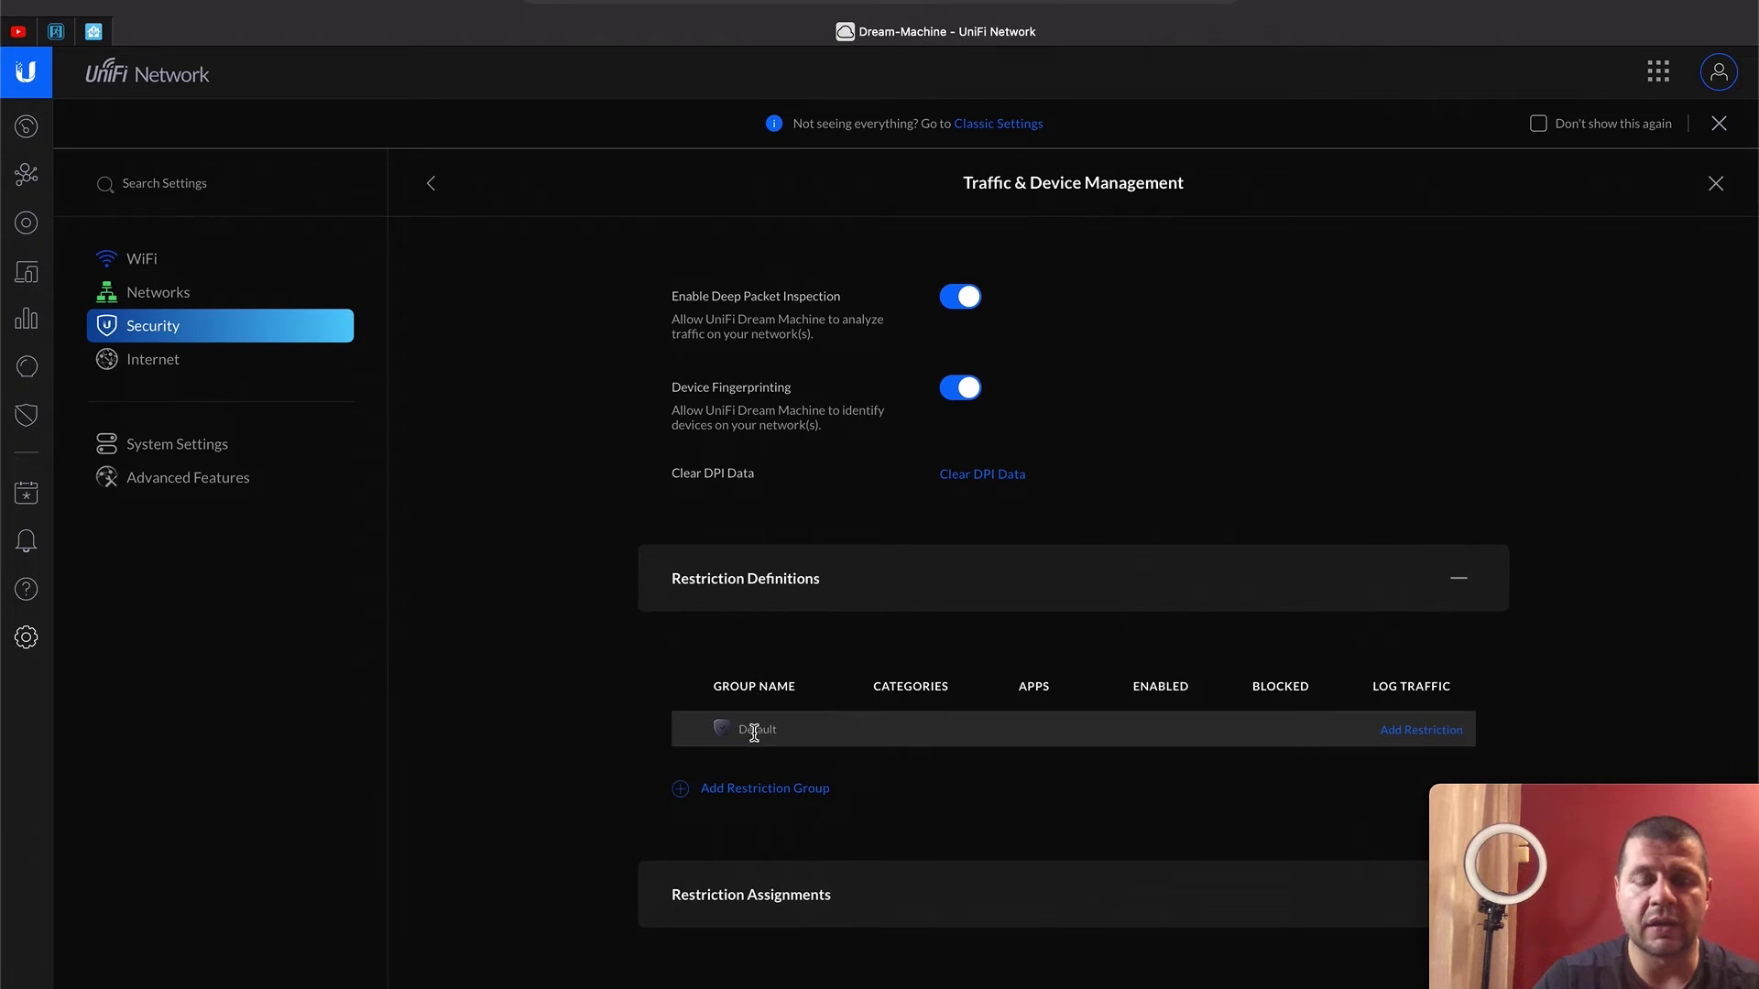
pyautogui.click(758, 788)
pyautogui.click(794, 531)
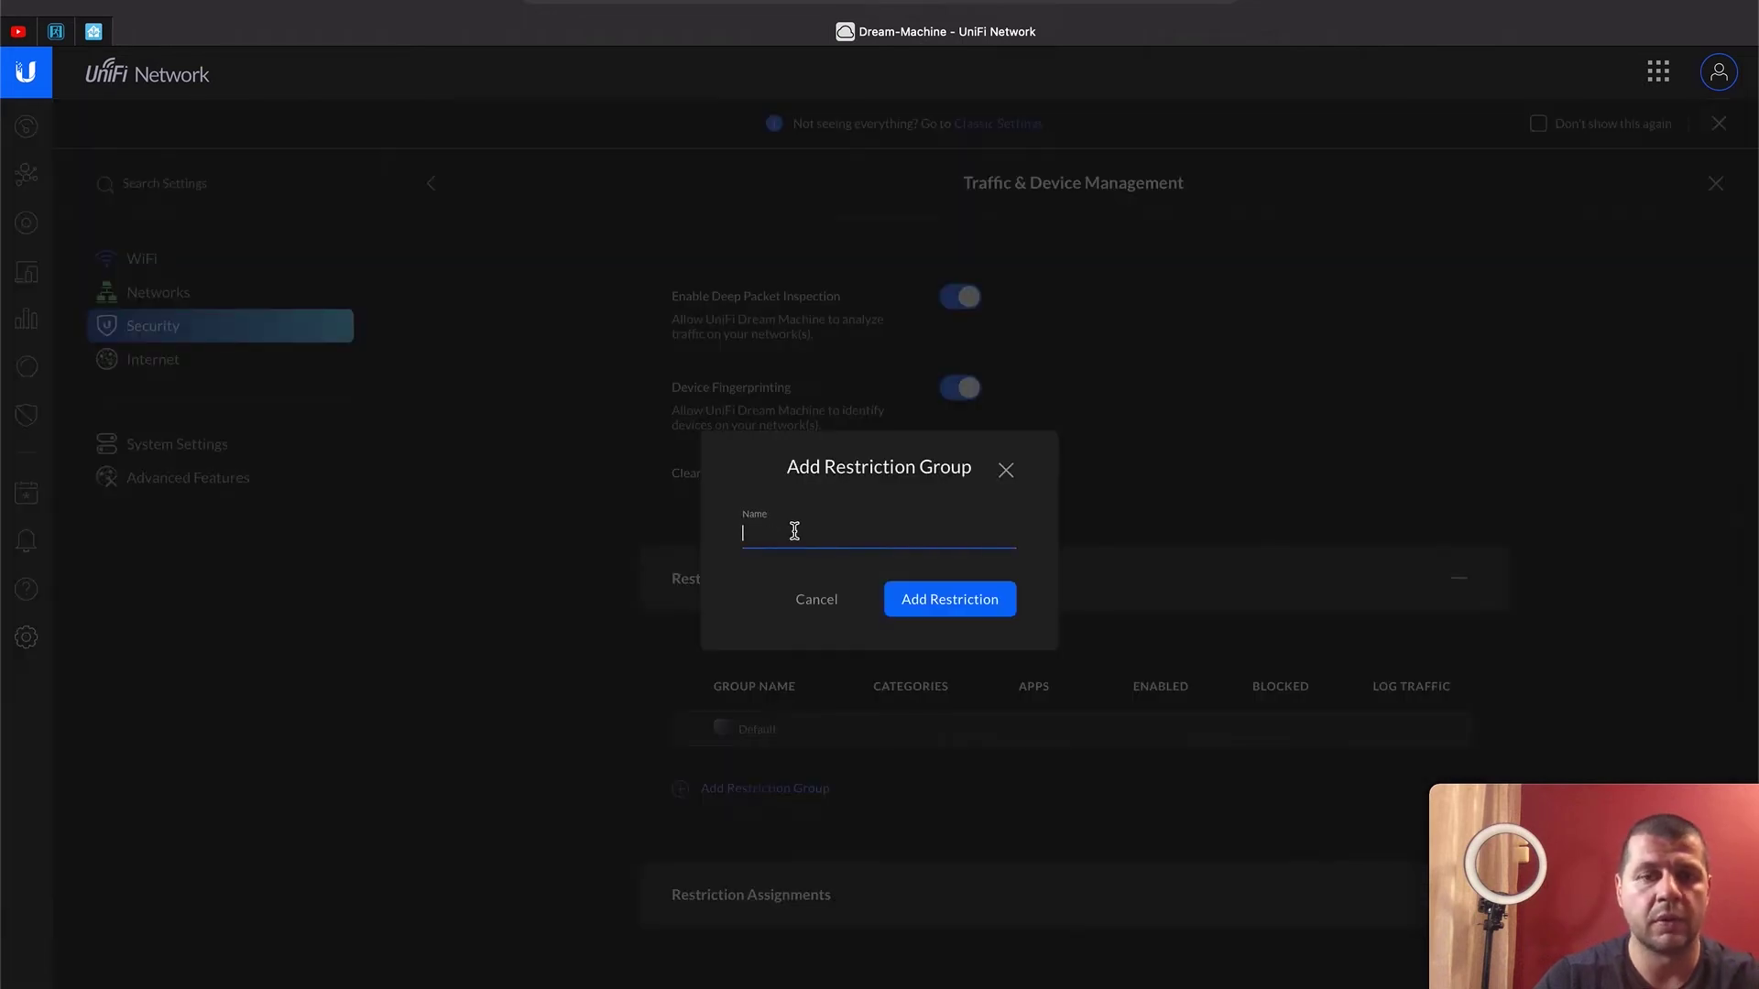
pyautogui.write('test')
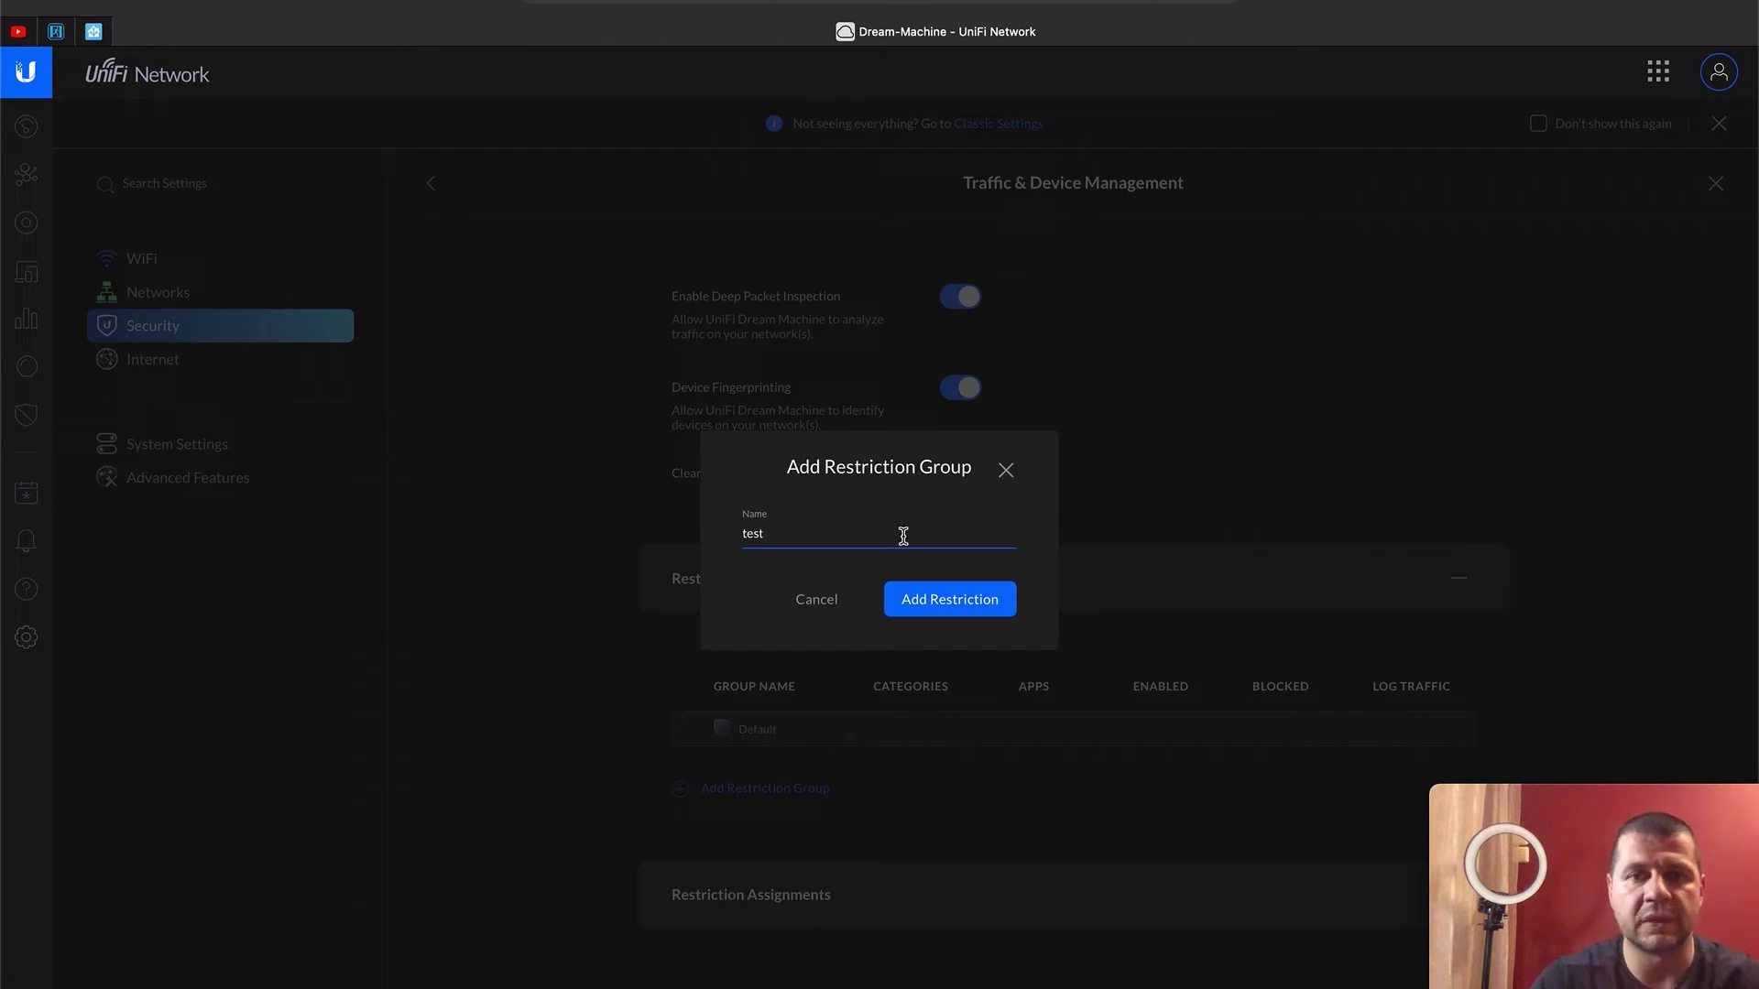
pyautogui.click(938, 597)
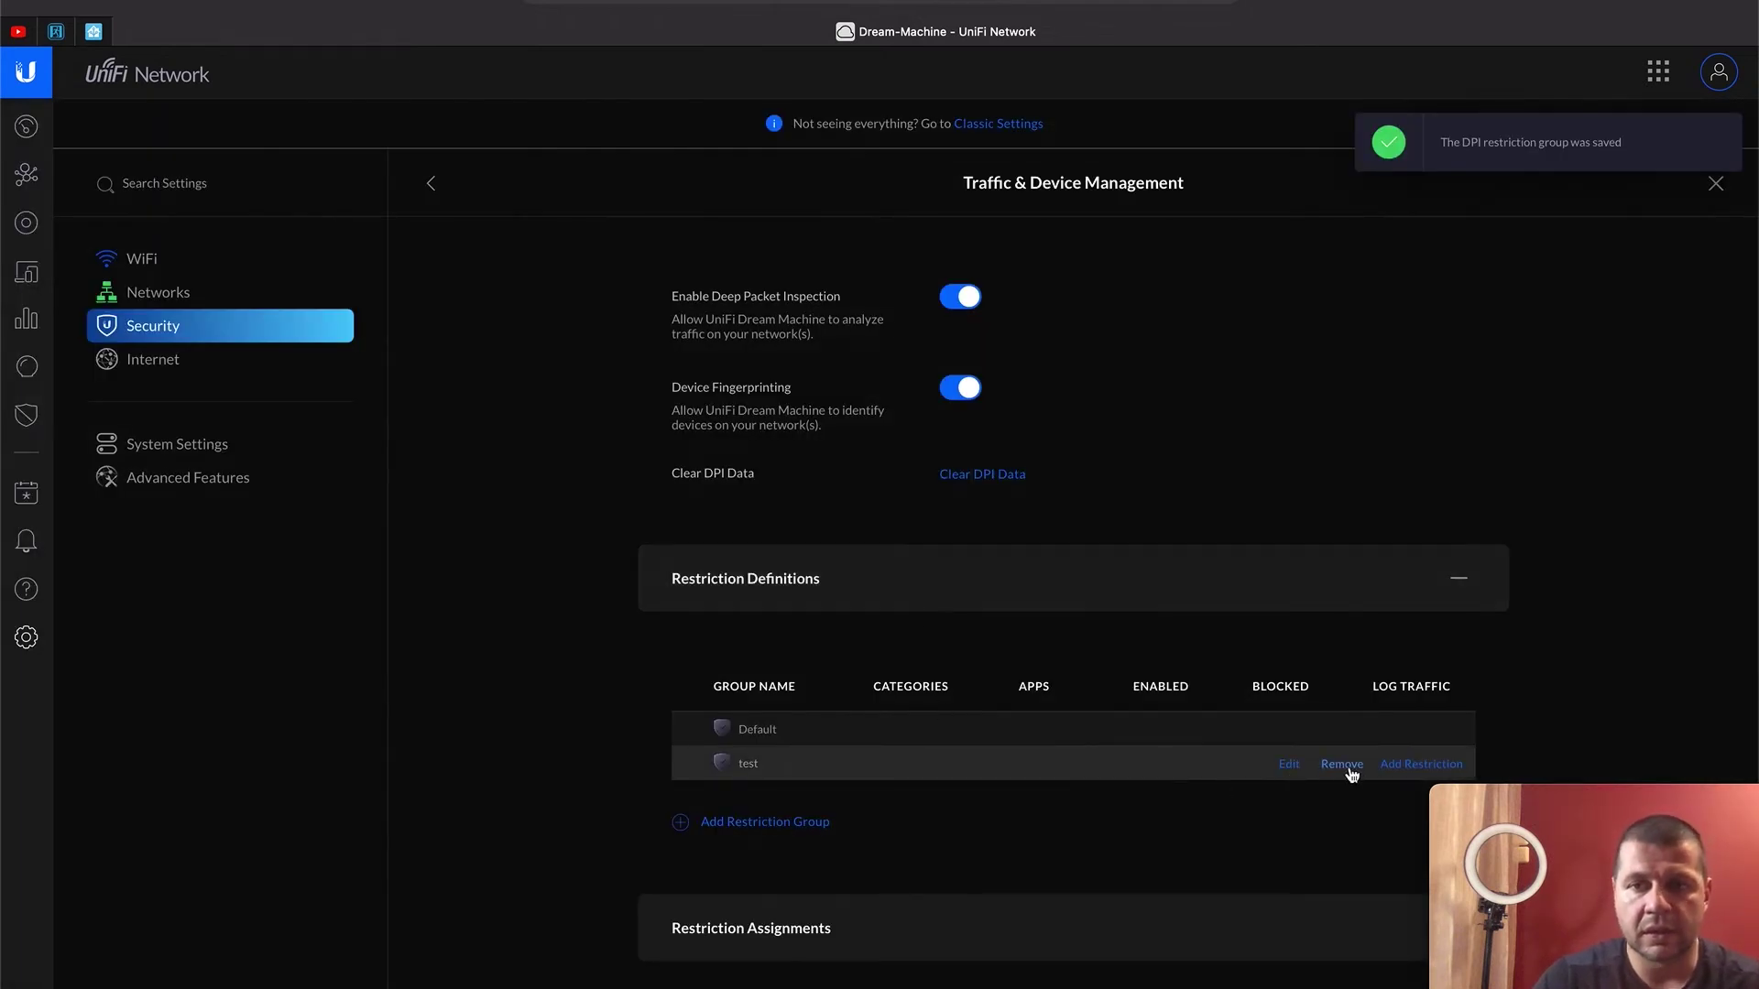
# Add an enabled restriction to 'test' blocking WhatsApp and MSN from the Instant messengers category.
pyautogui.click(1418, 766)
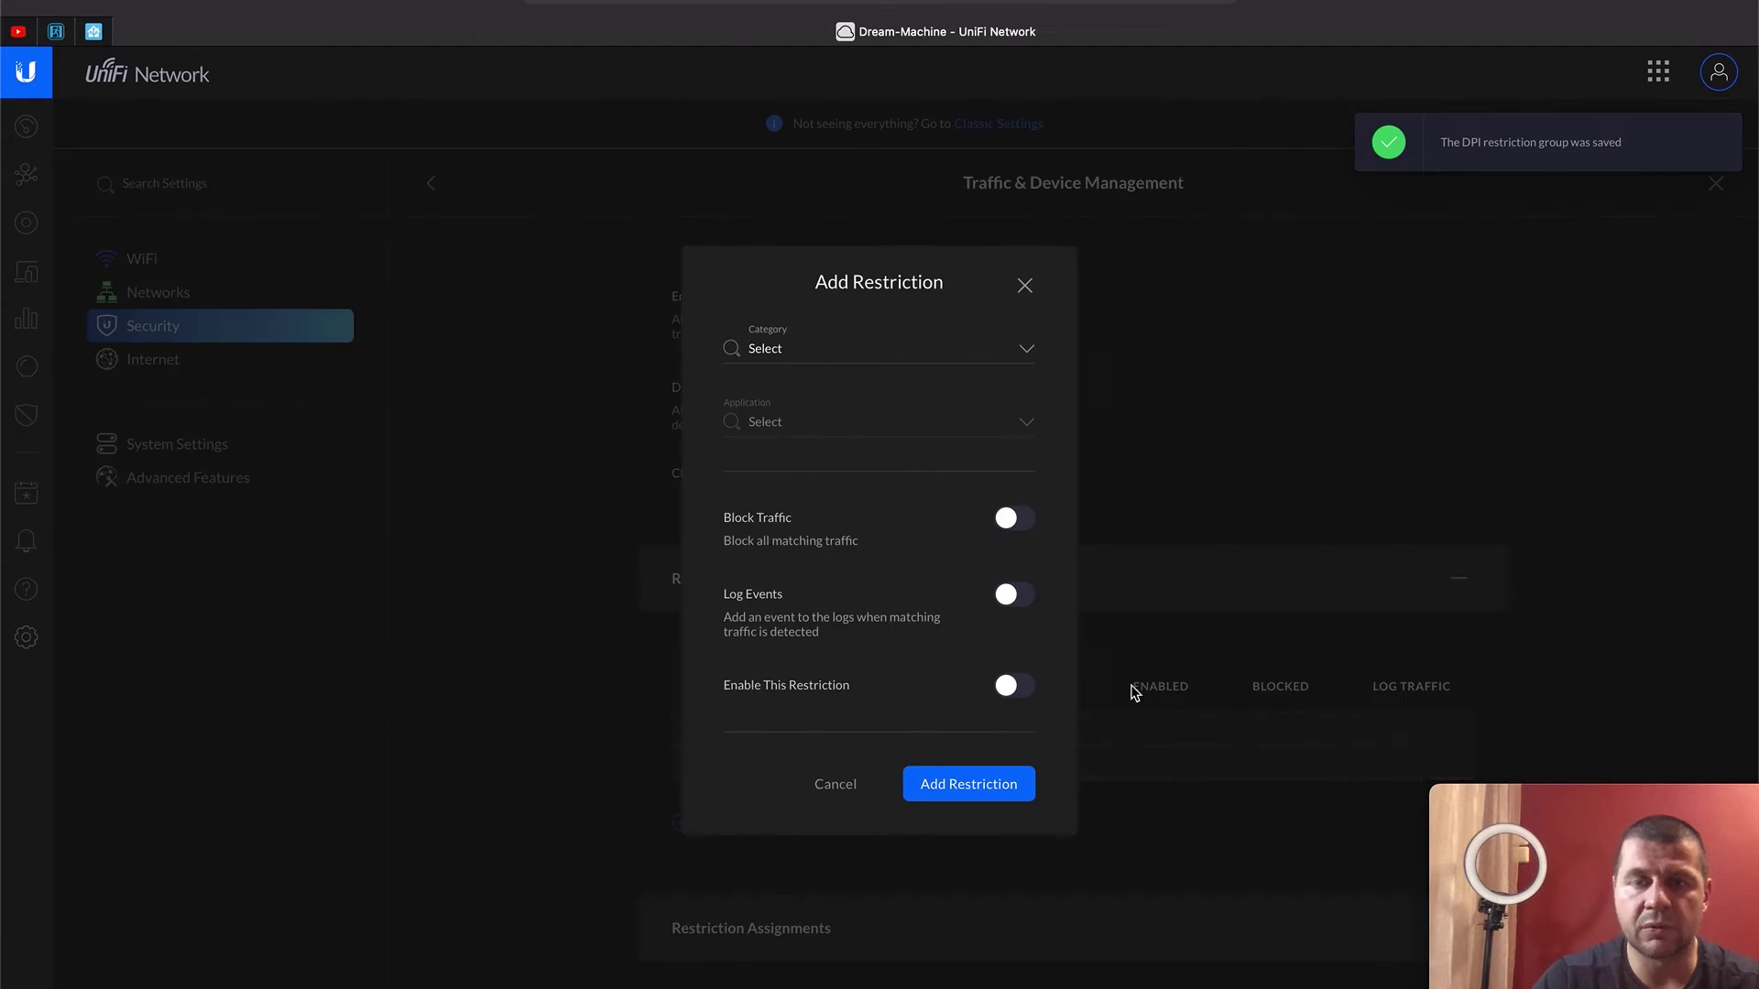
pyautogui.click(824, 346)
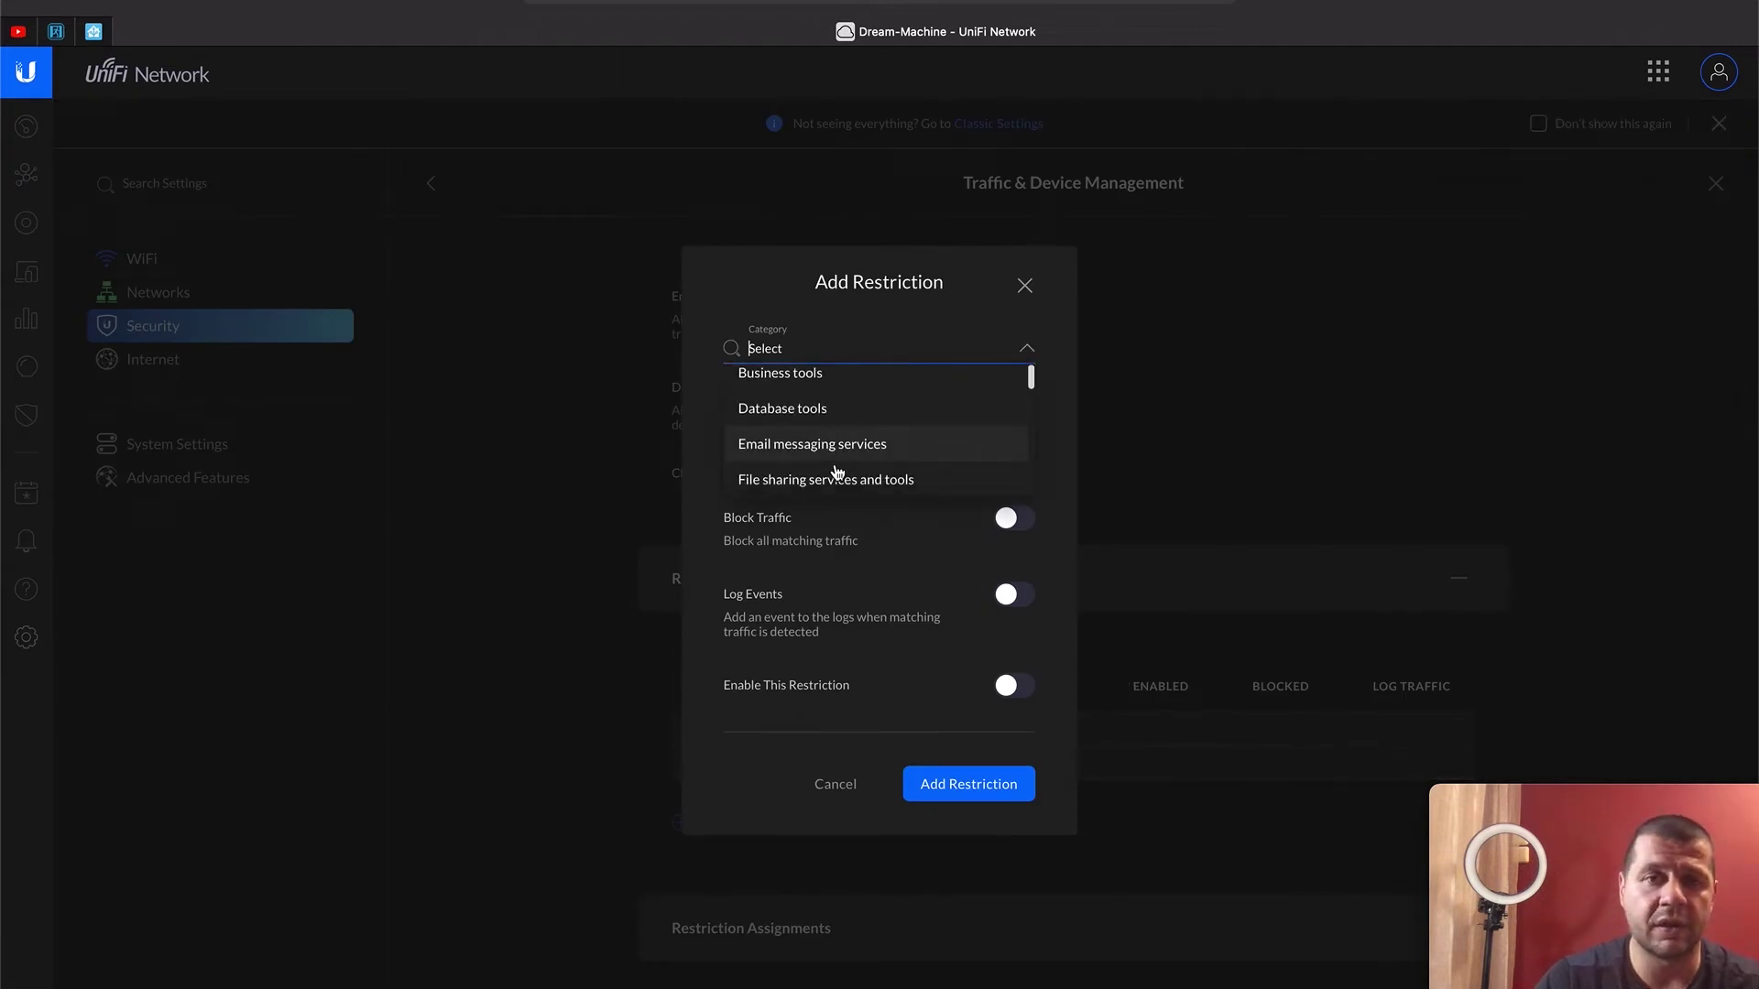
pyautogui.scroll(-2, 834, 474)
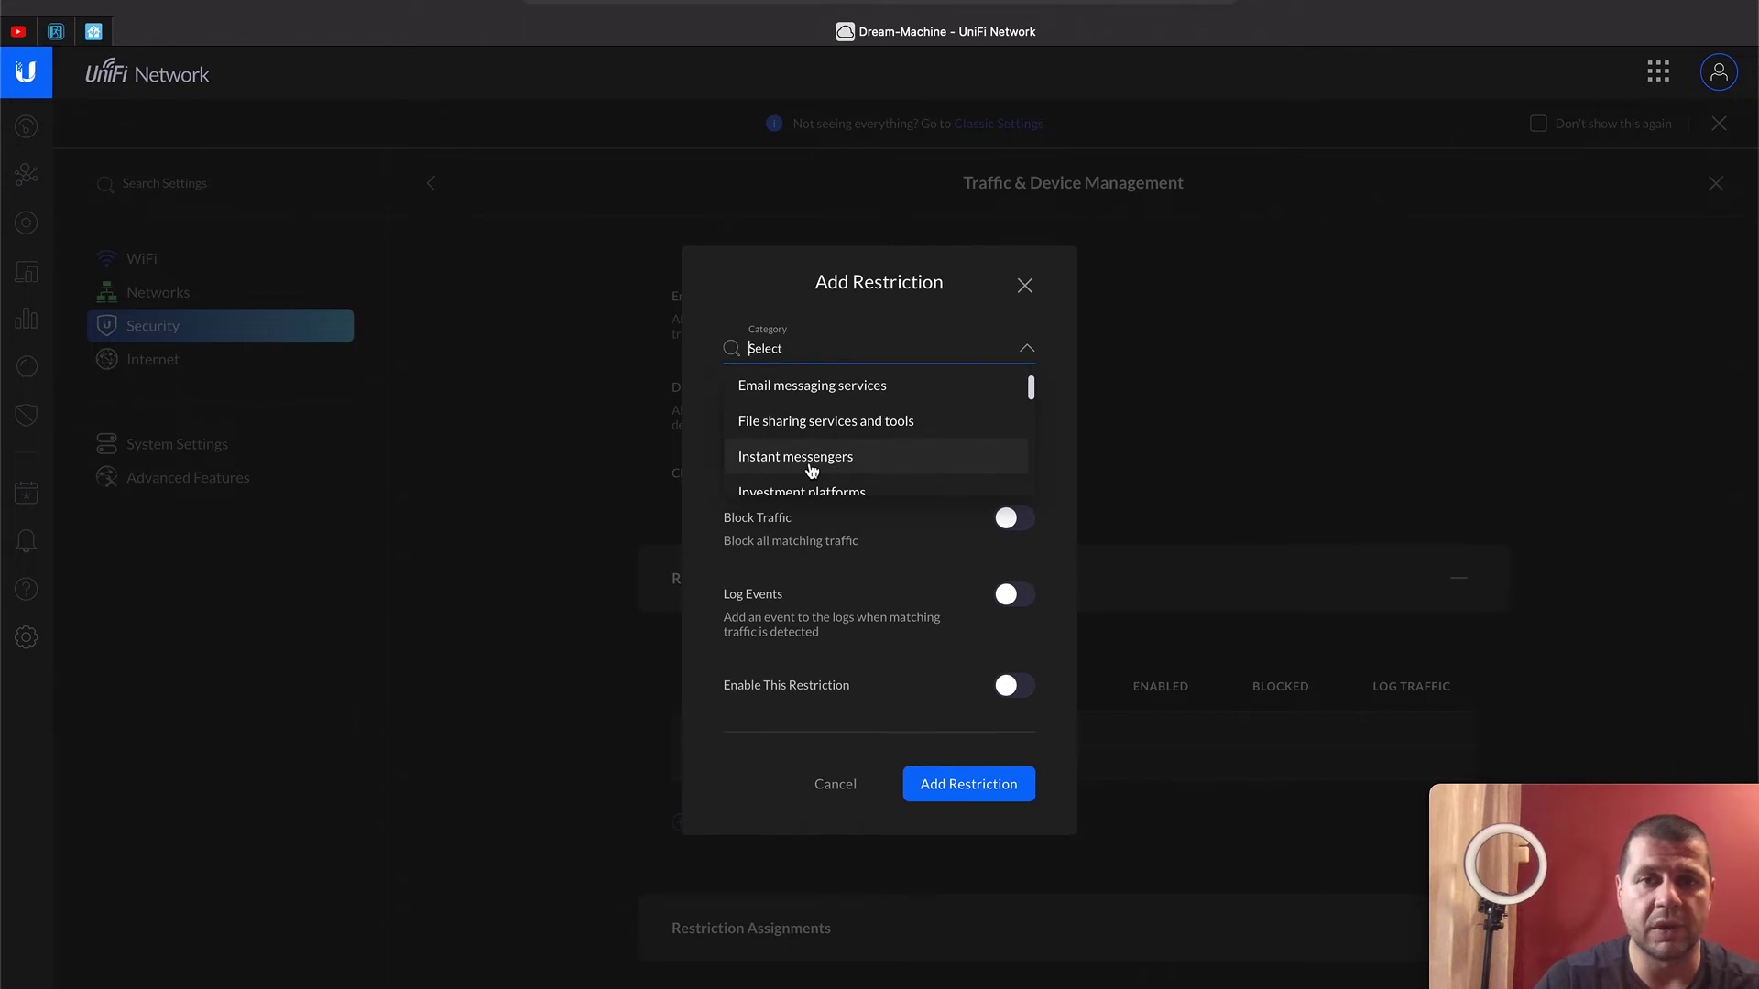
pyautogui.click(811, 458)
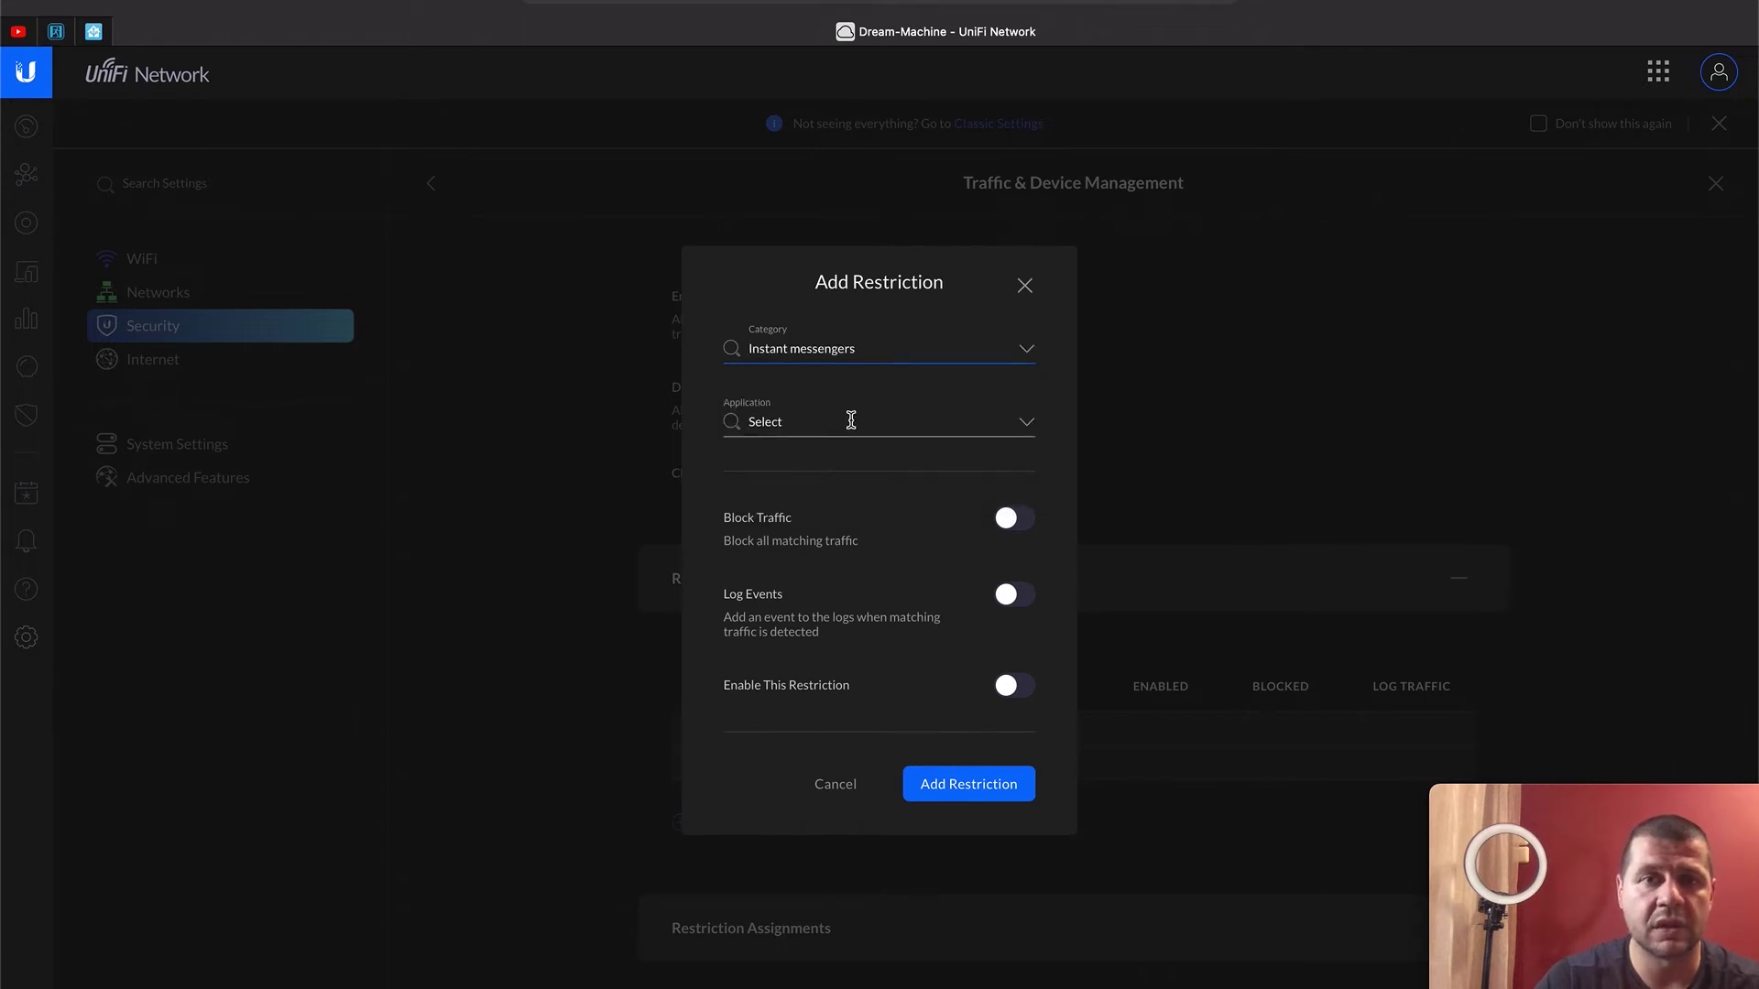
pyautogui.click(851, 422)
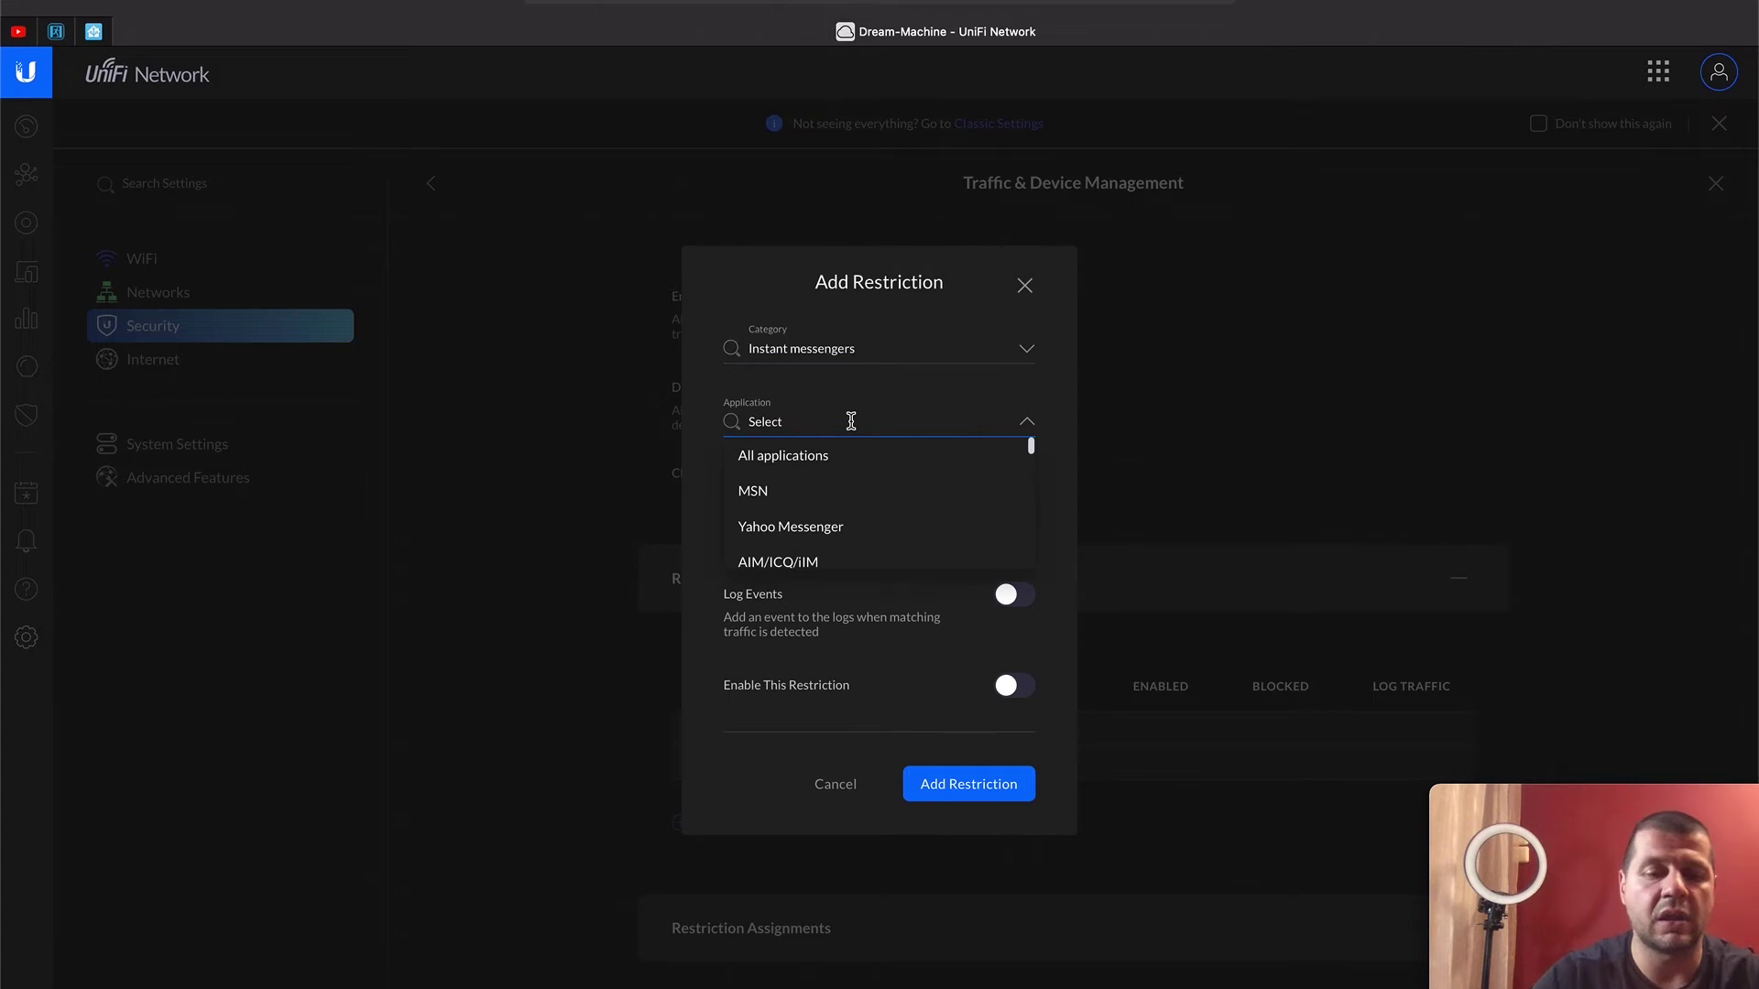
pyautogui.write('wha')
pyautogui.click(804, 455)
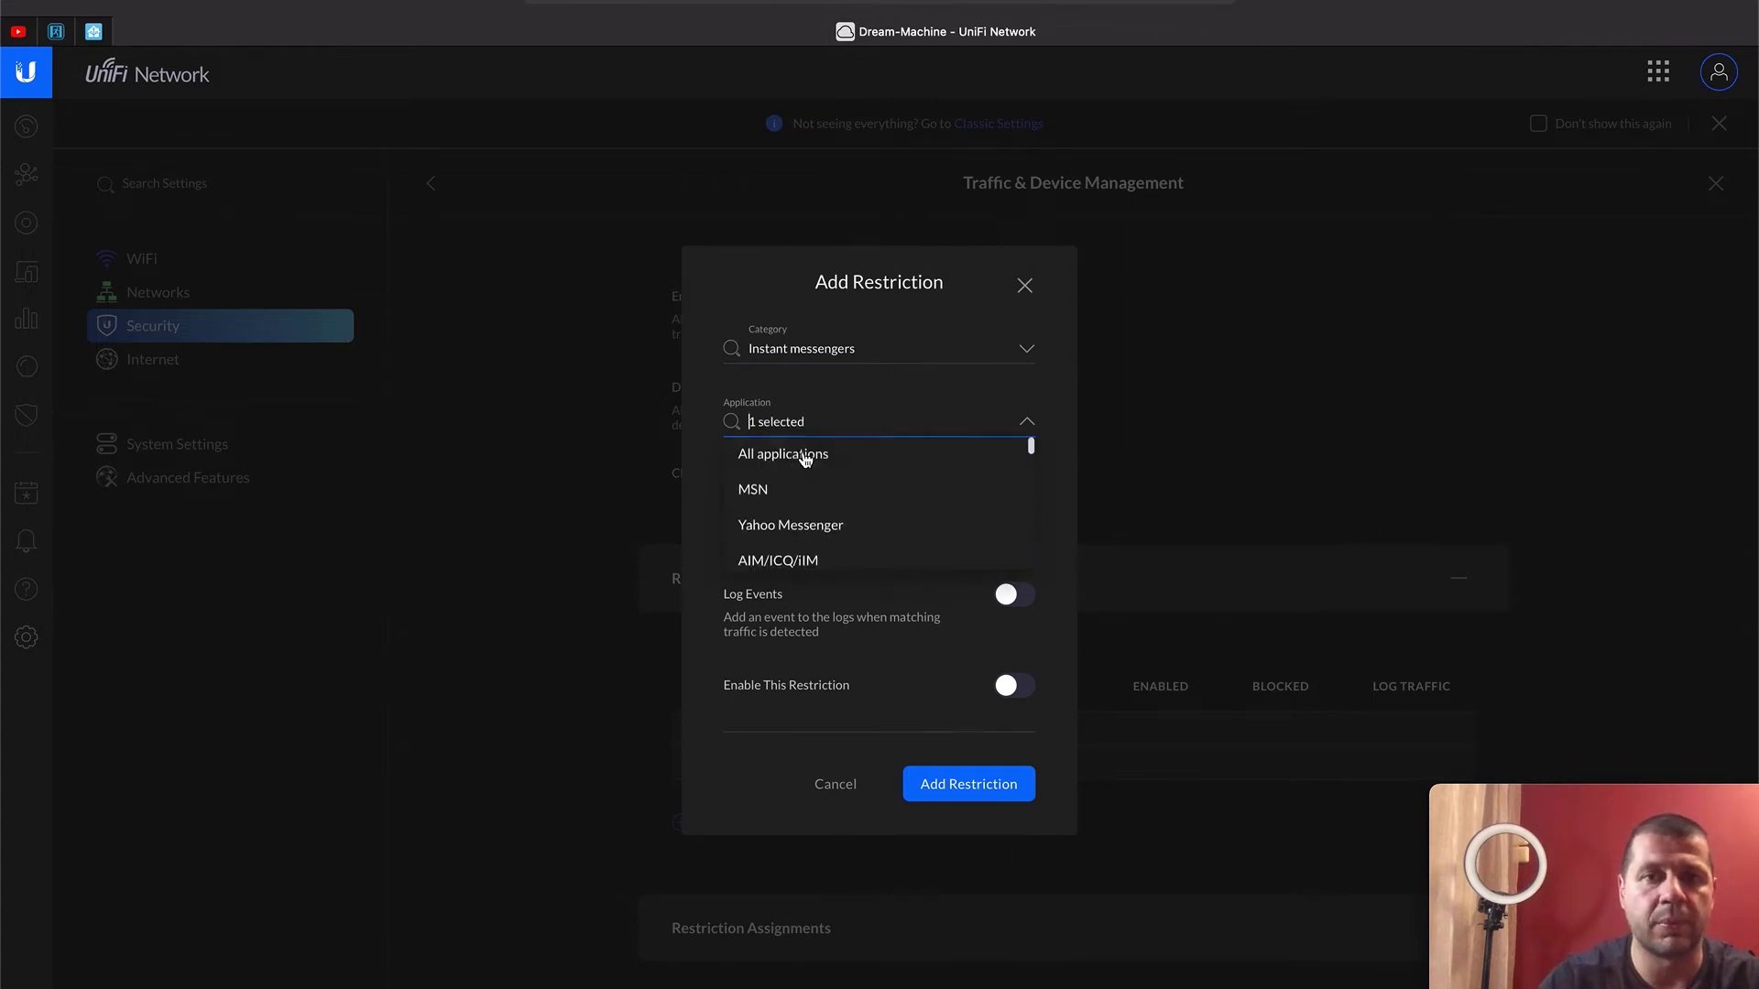
pyautogui.click(1040, 394)
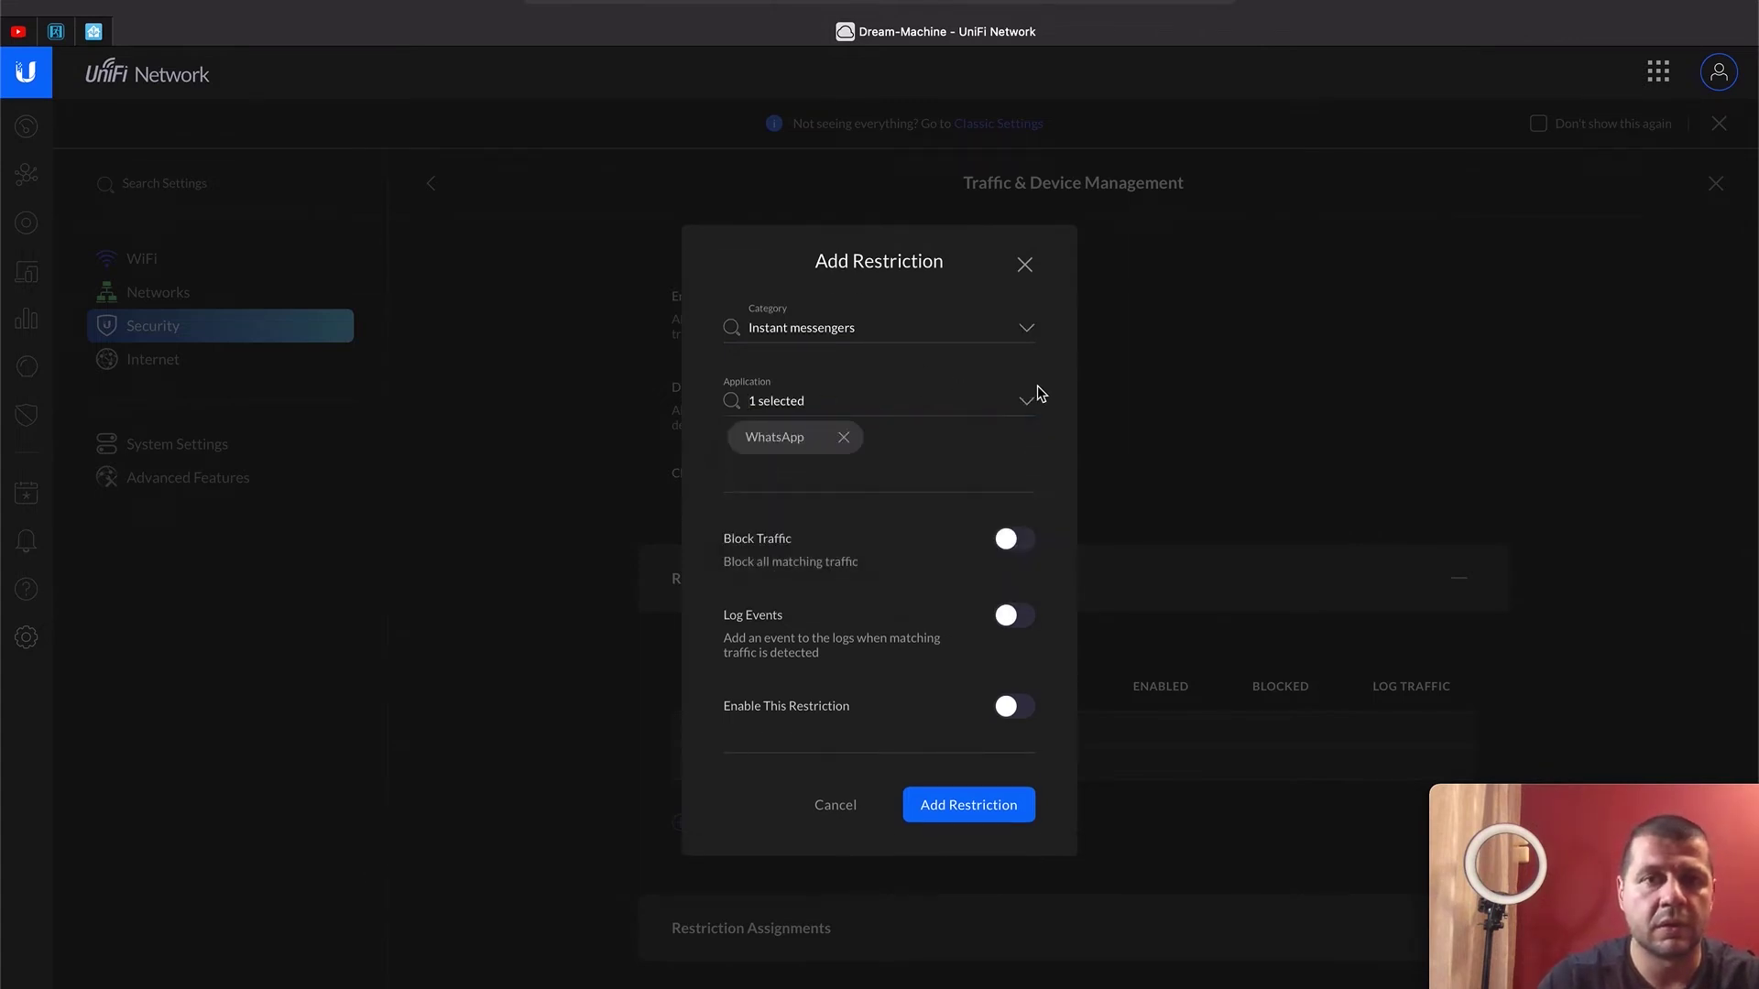
pyautogui.click(883, 399)
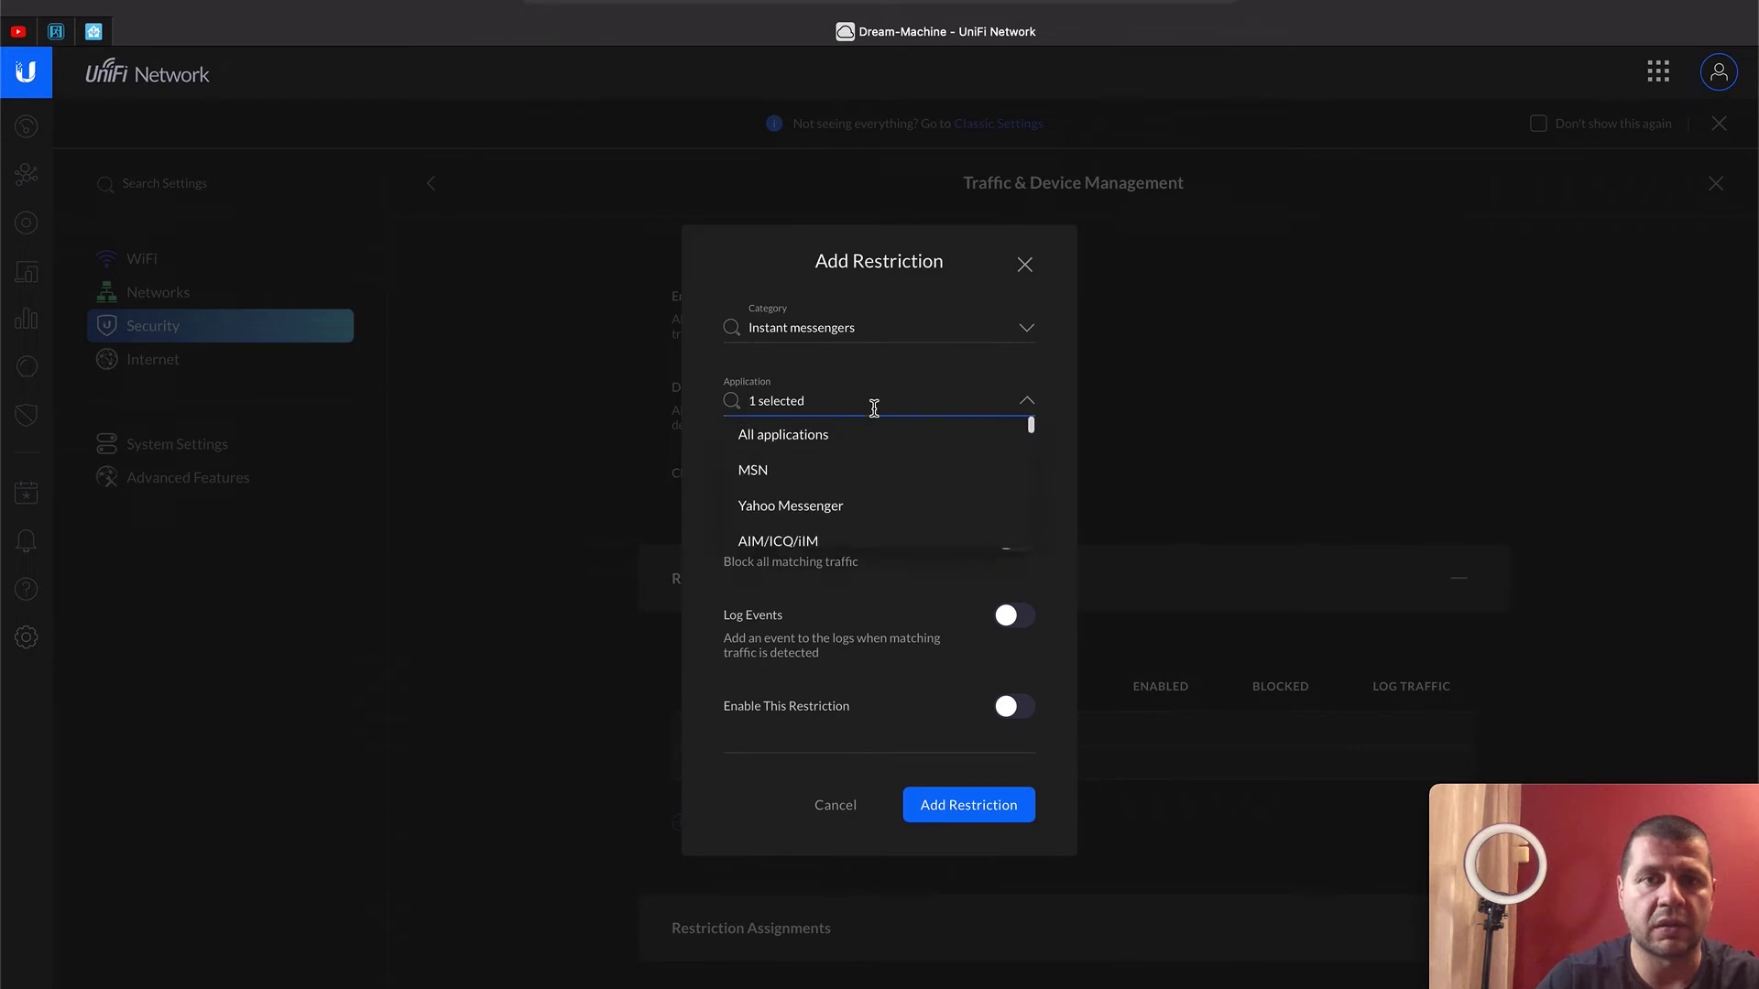
pyautogui.click(796, 475)
pyautogui.click(1000, 382)
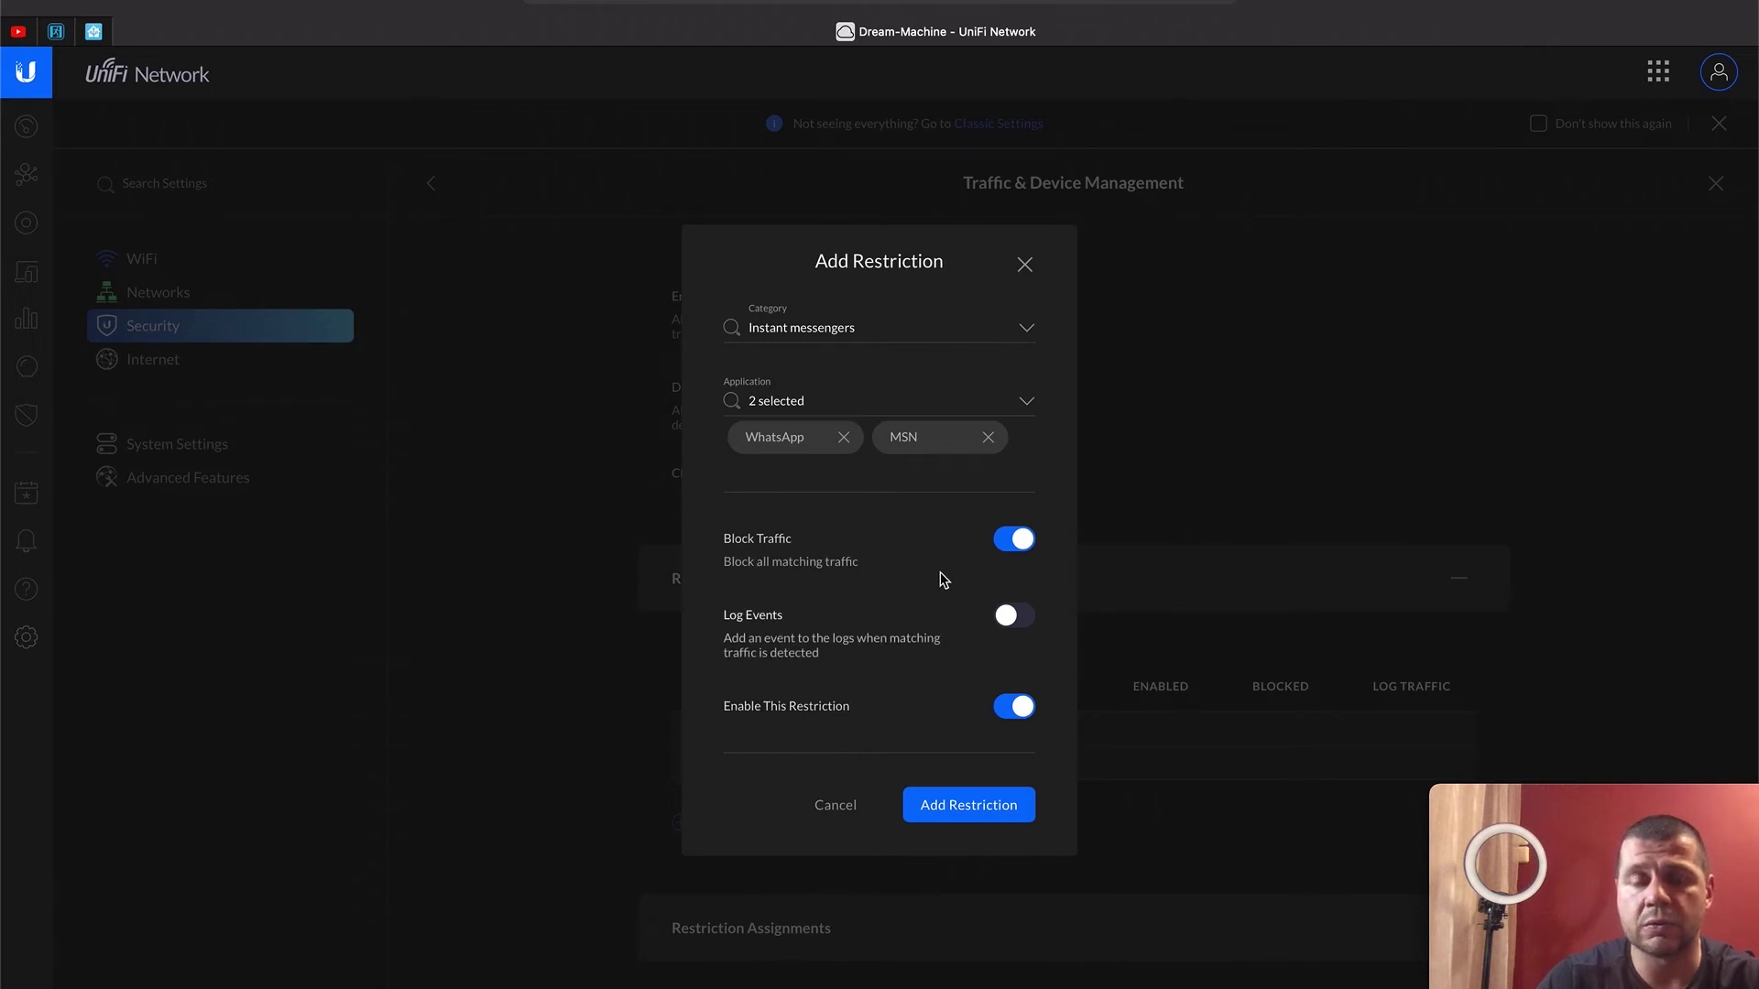
pyautogui.click(970, 811)
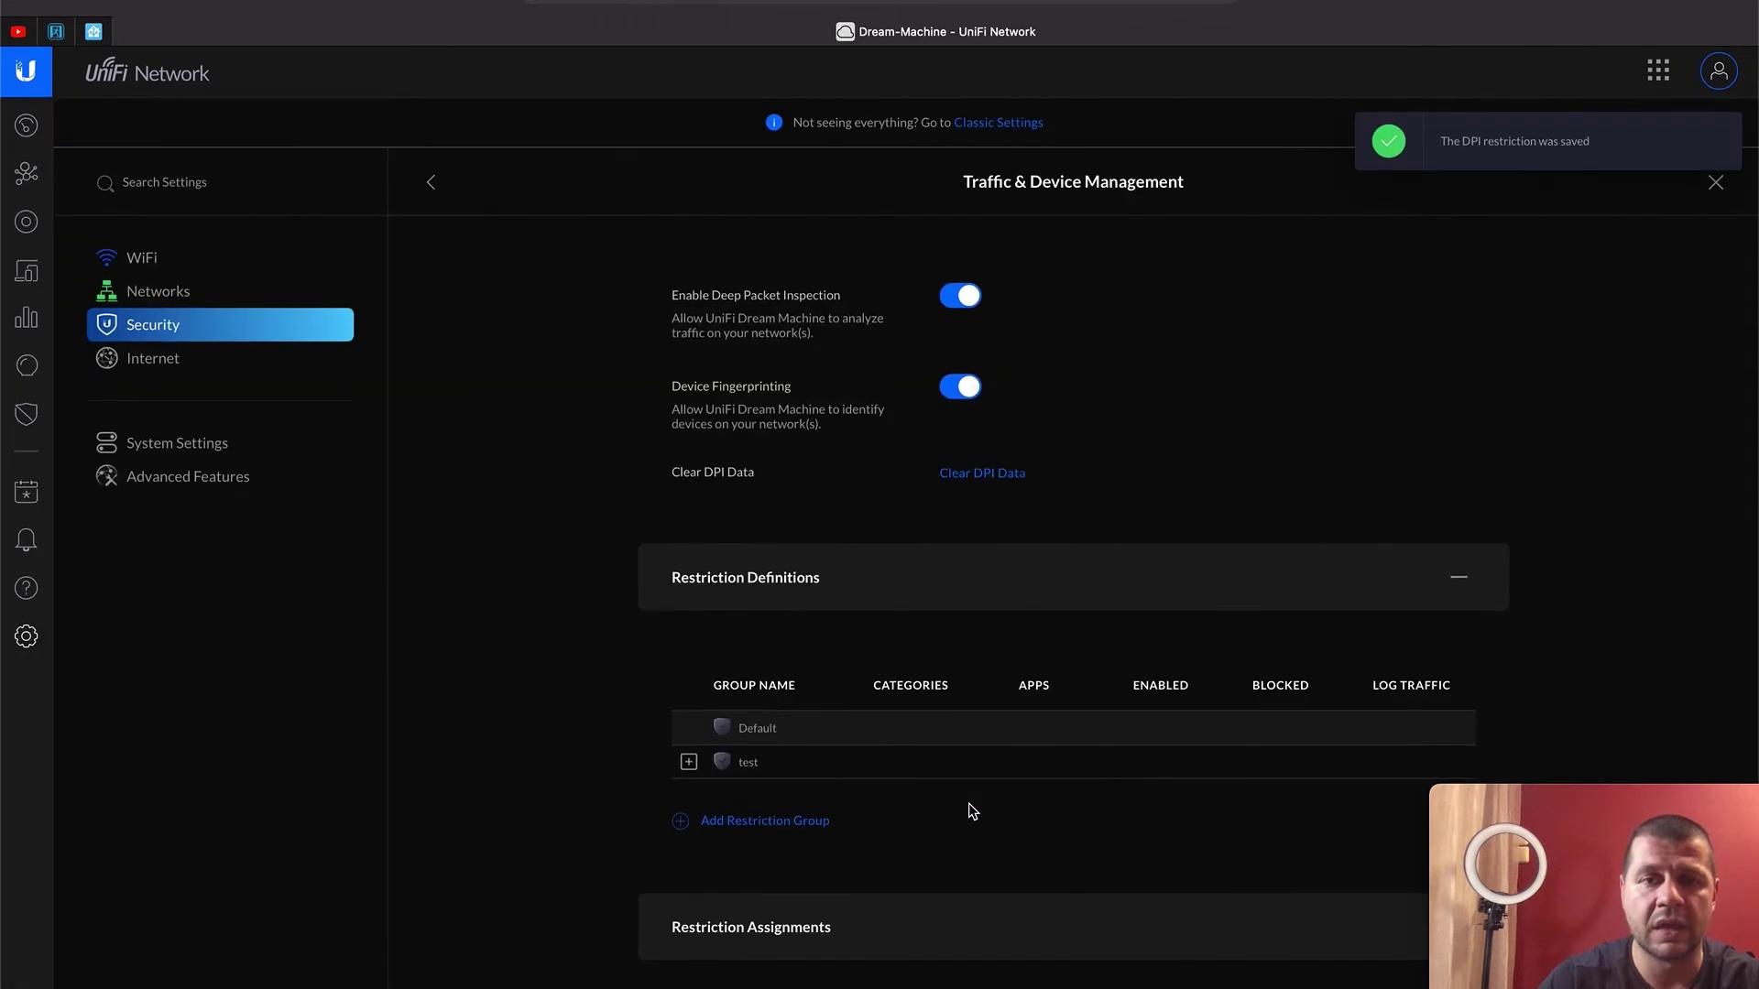
# Assign the 'test' restriction group to WiFi network A (WPA Personal) under Restriction Assignments.
pyautogui.moveTo(756, 775)
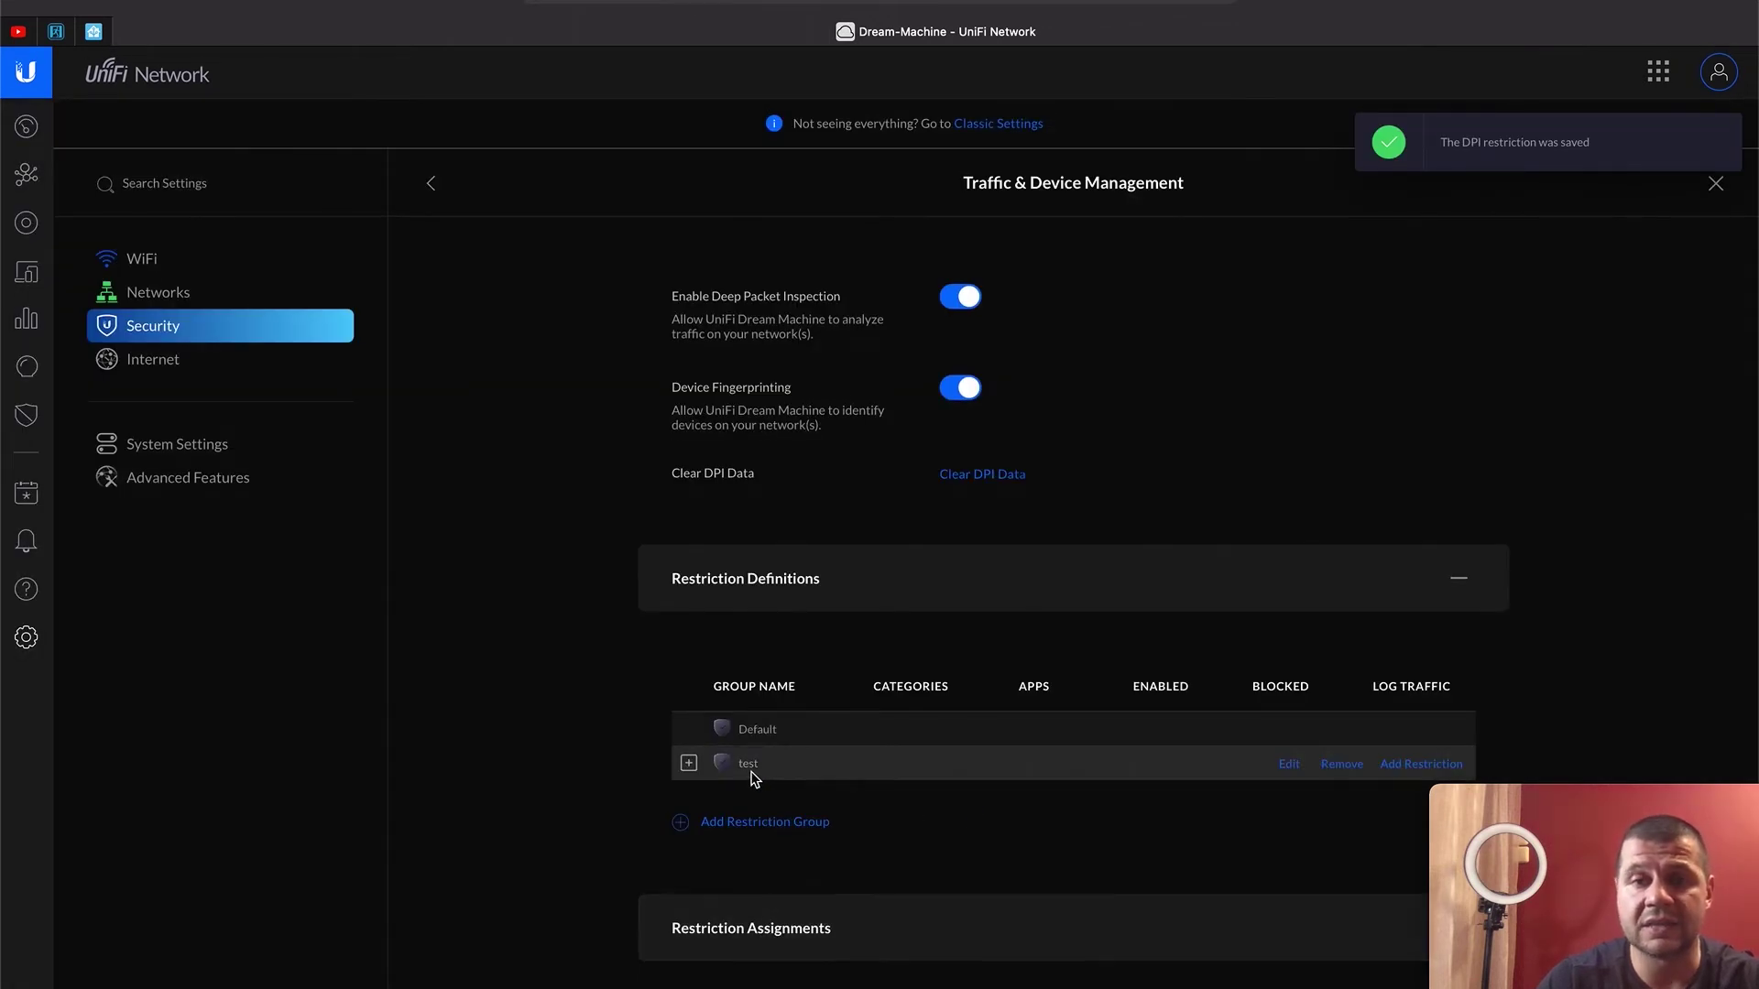
pyautogui.click(791, 932)
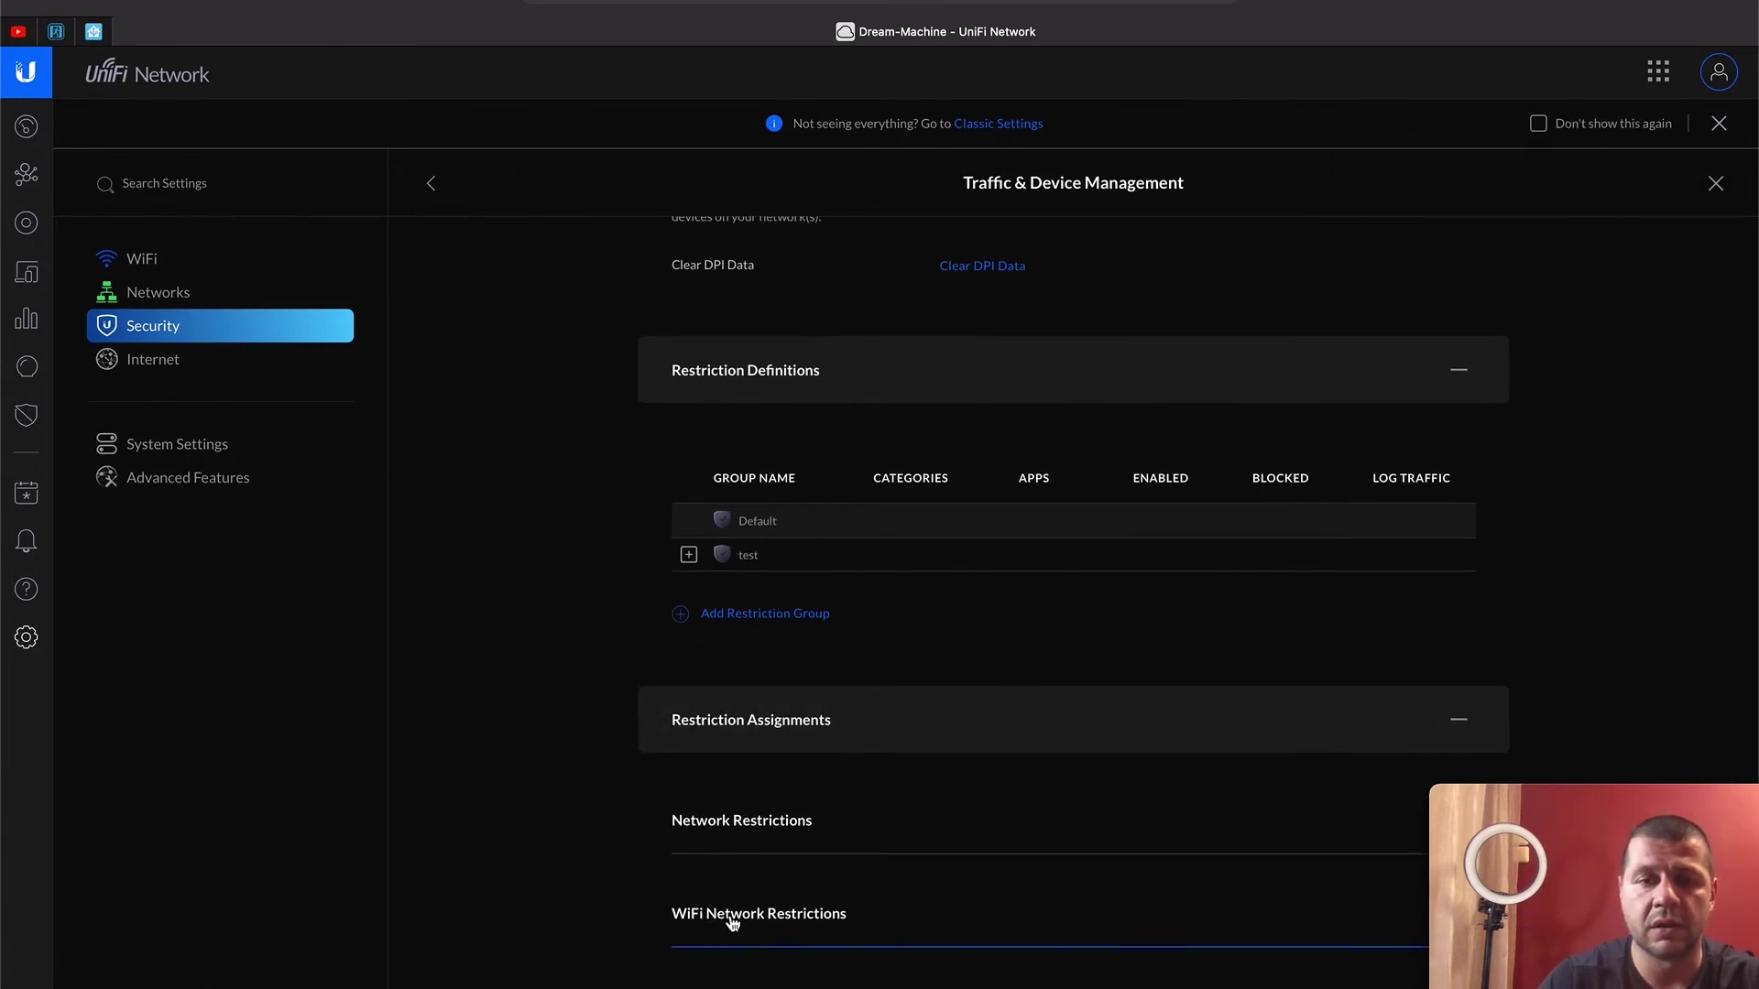
pyautogui.scroll(-3, 732, 924)
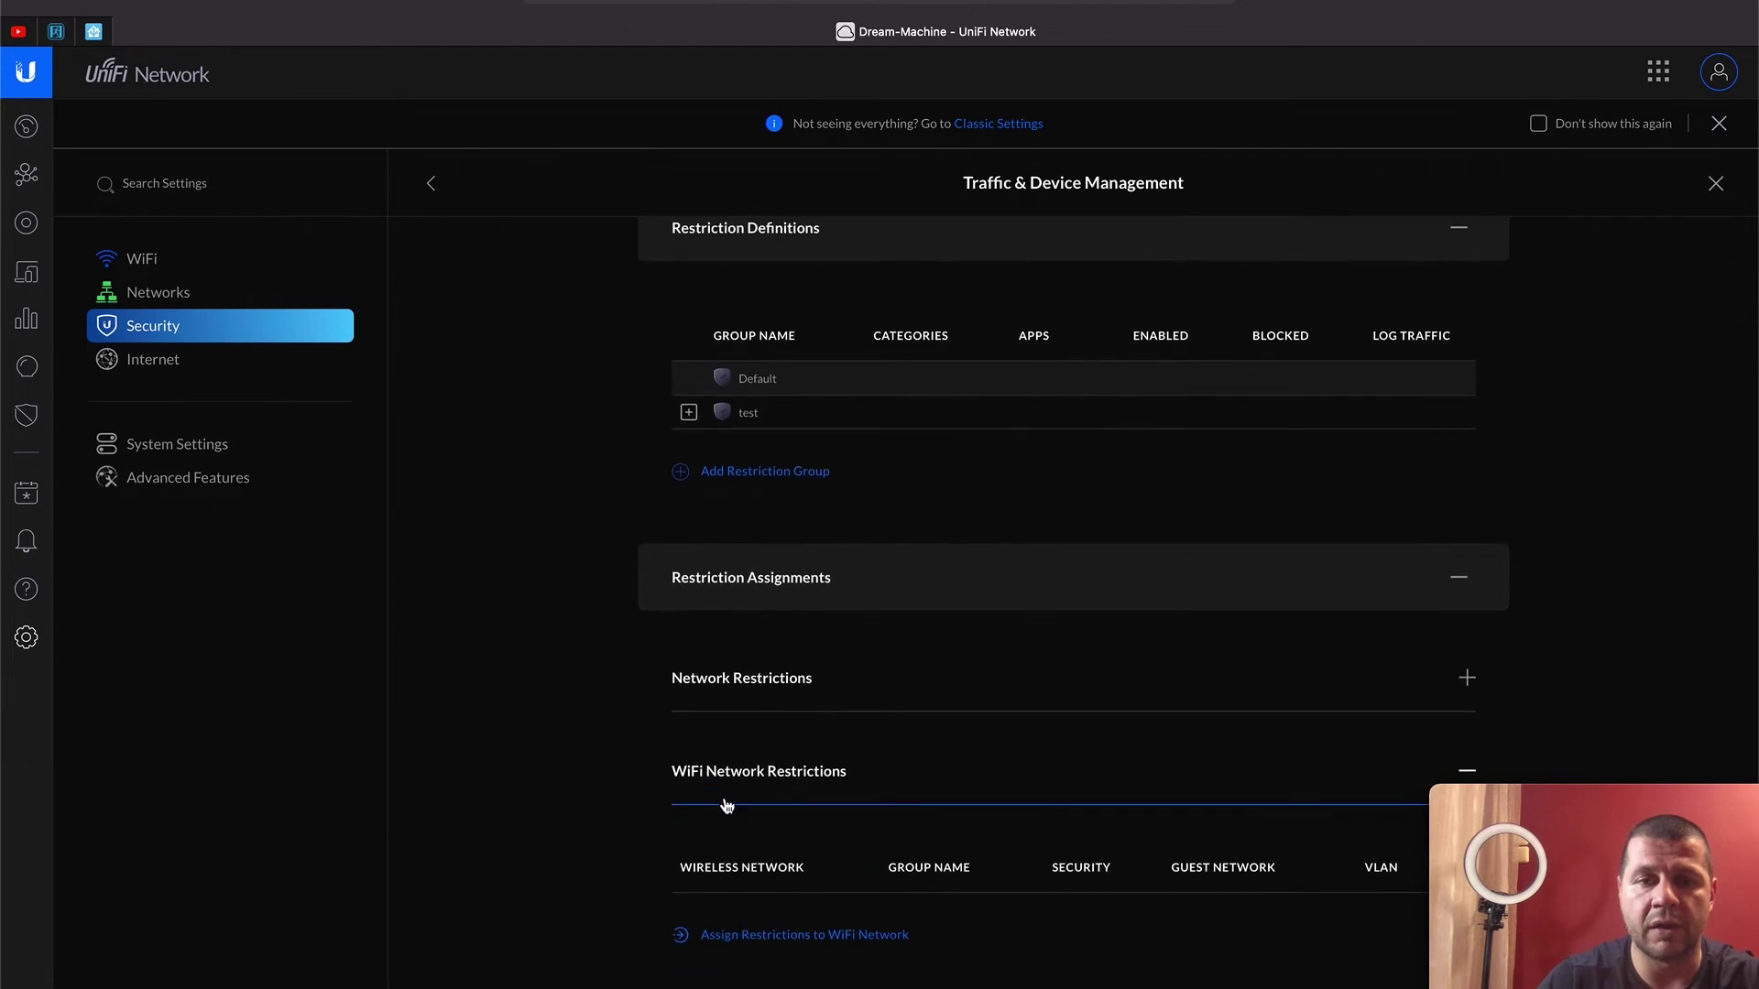
pyautogui.click(753, 936)
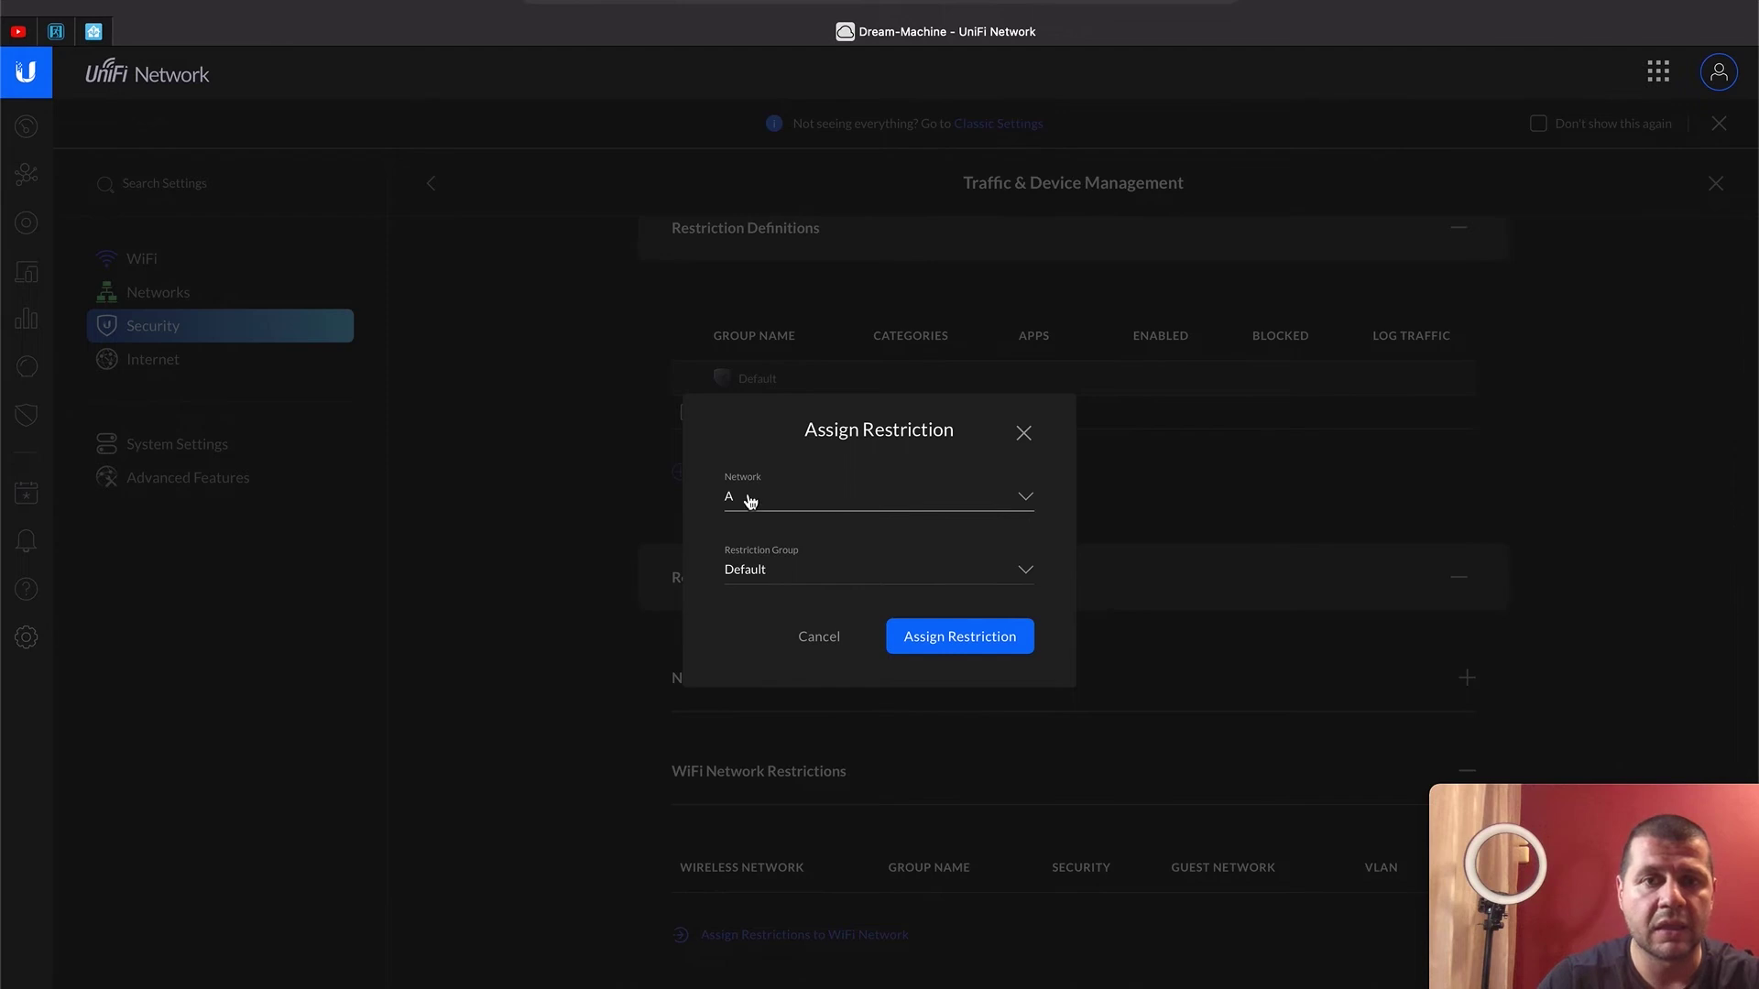
pyautogui.click(798, 573)
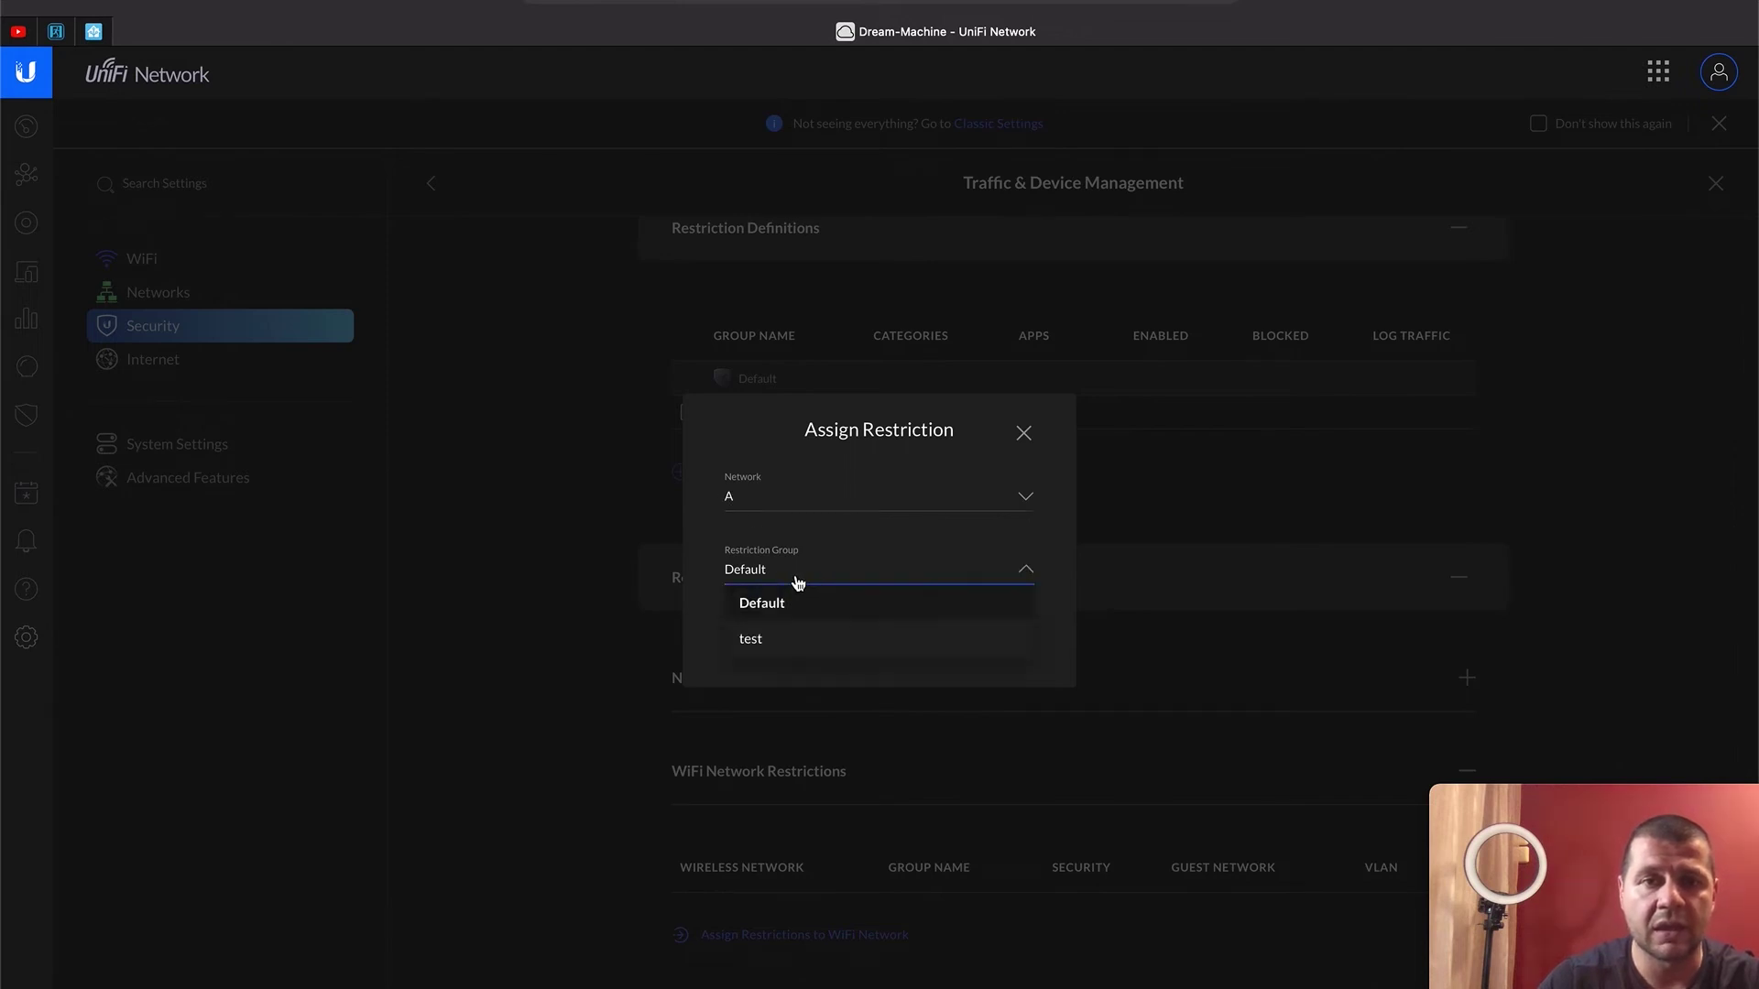
pyautogui.click(780, 645)
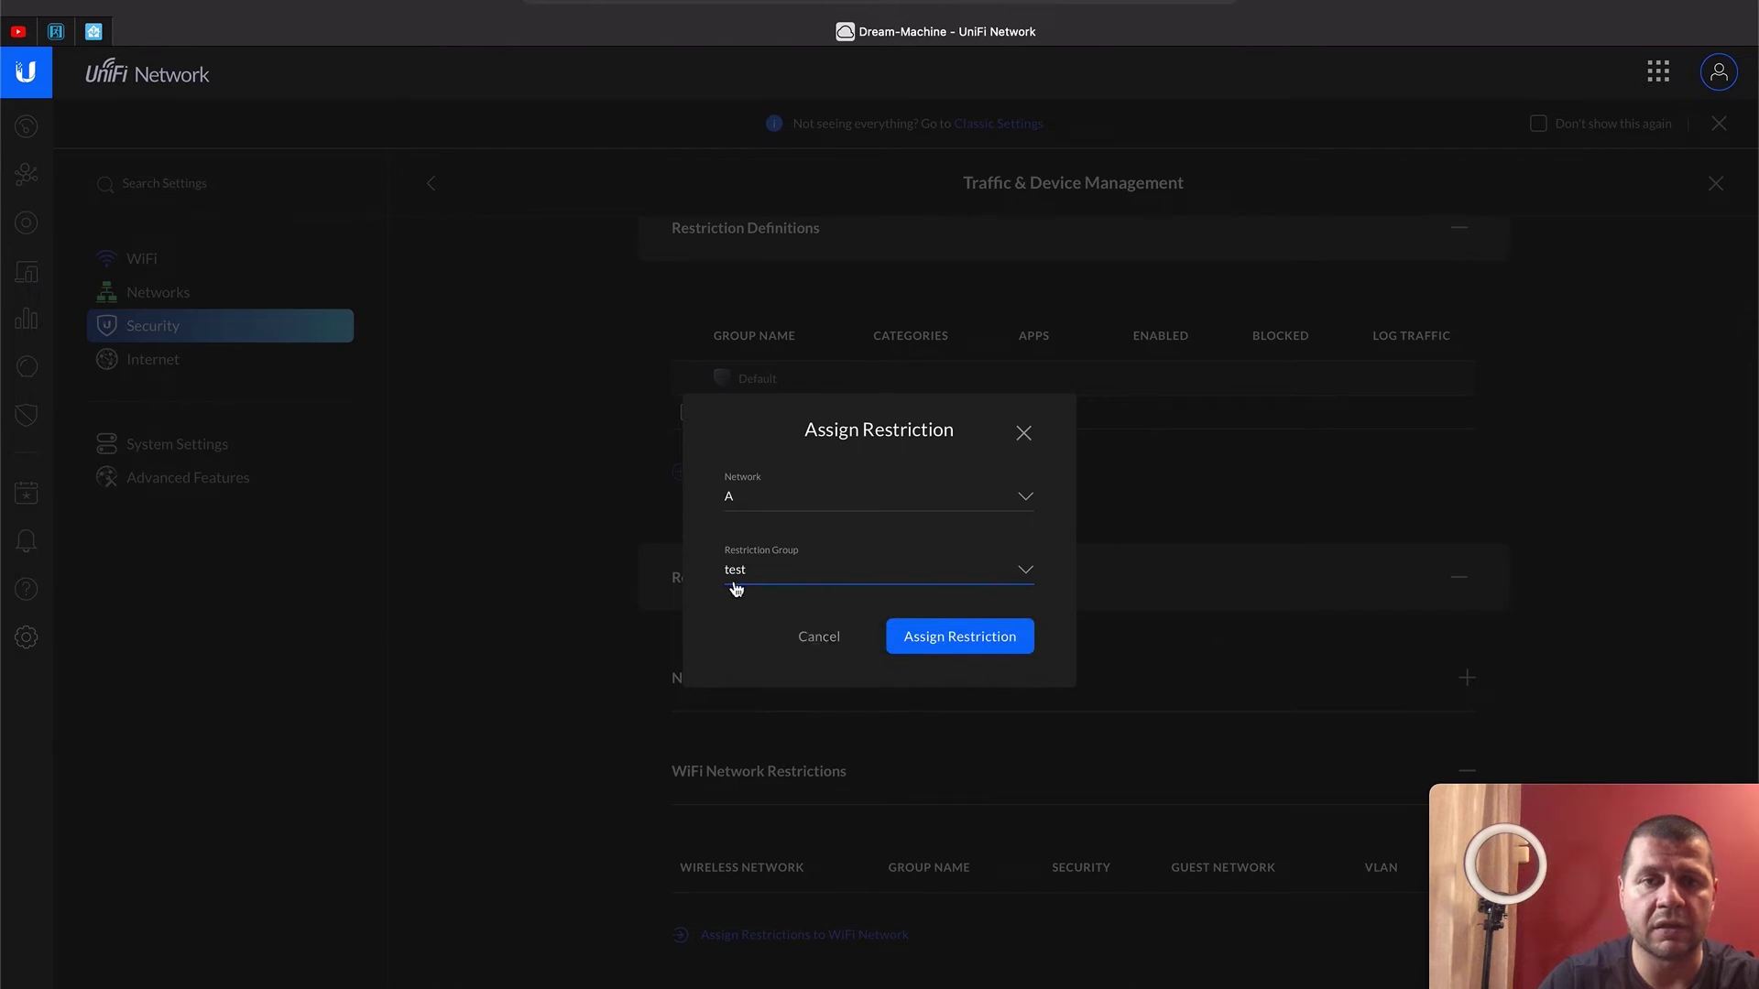
pyautogui.click(950, 648)
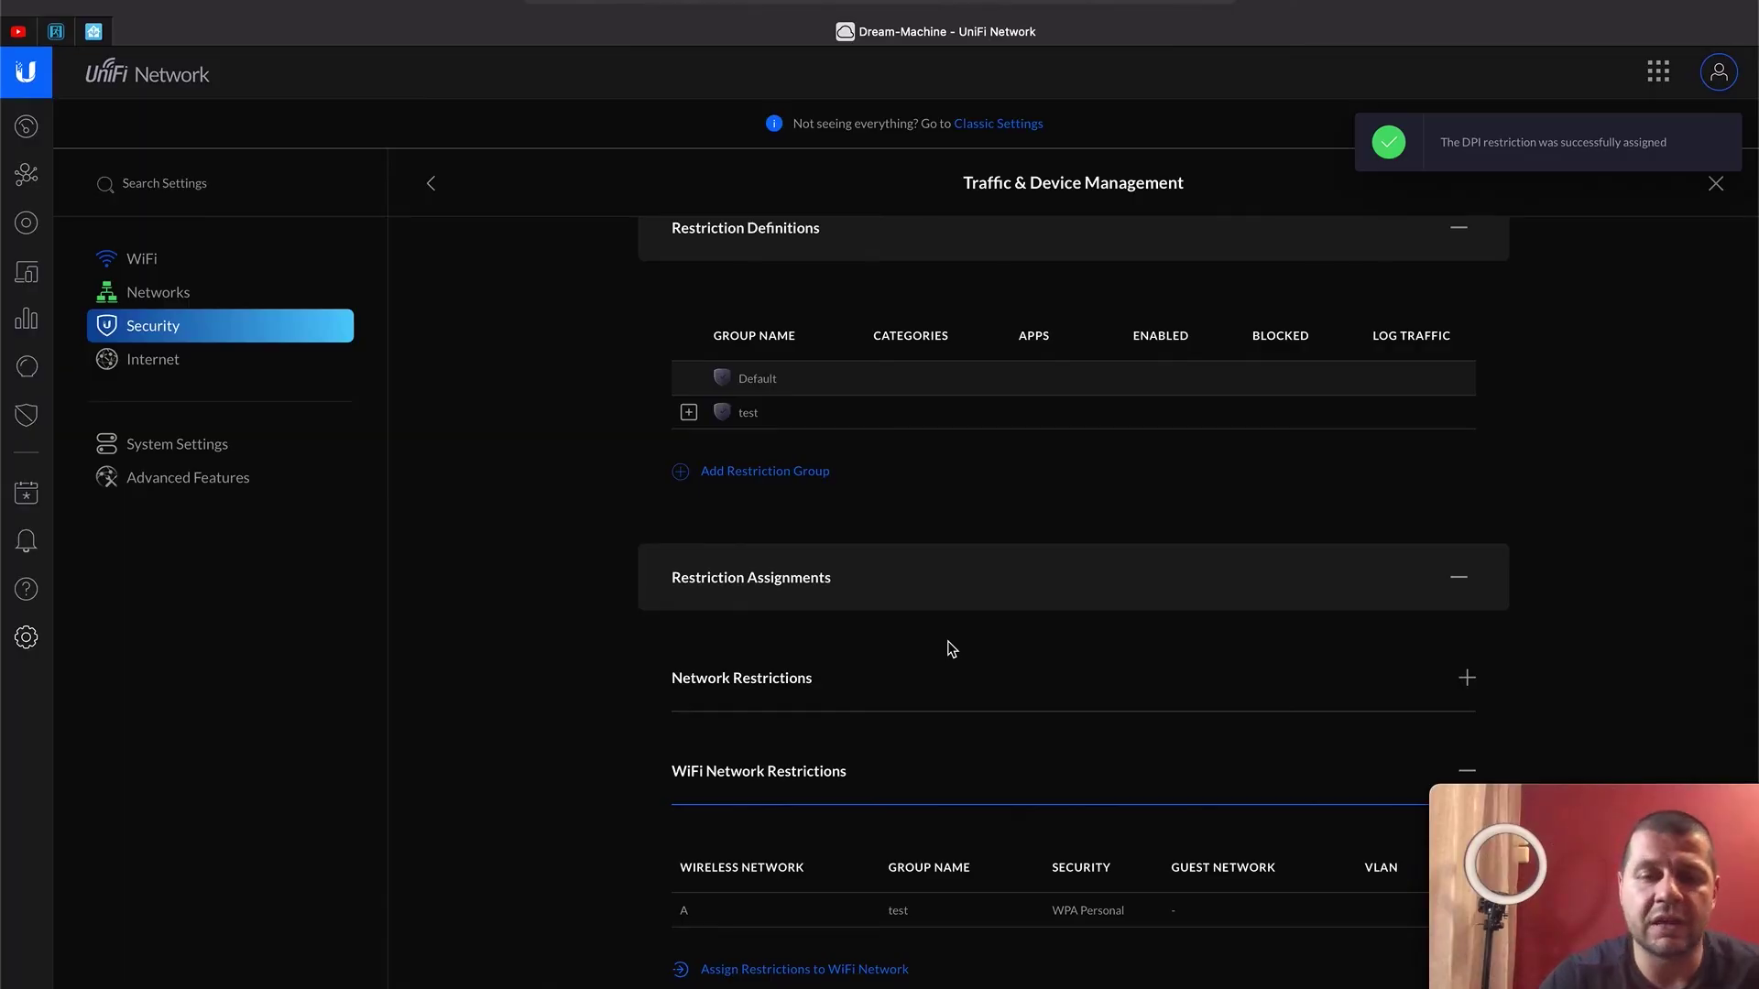
# Open the Threat Management overview and pan the world threat map toward East Asia.
pyautogui.scroll(-1, 951, 648)
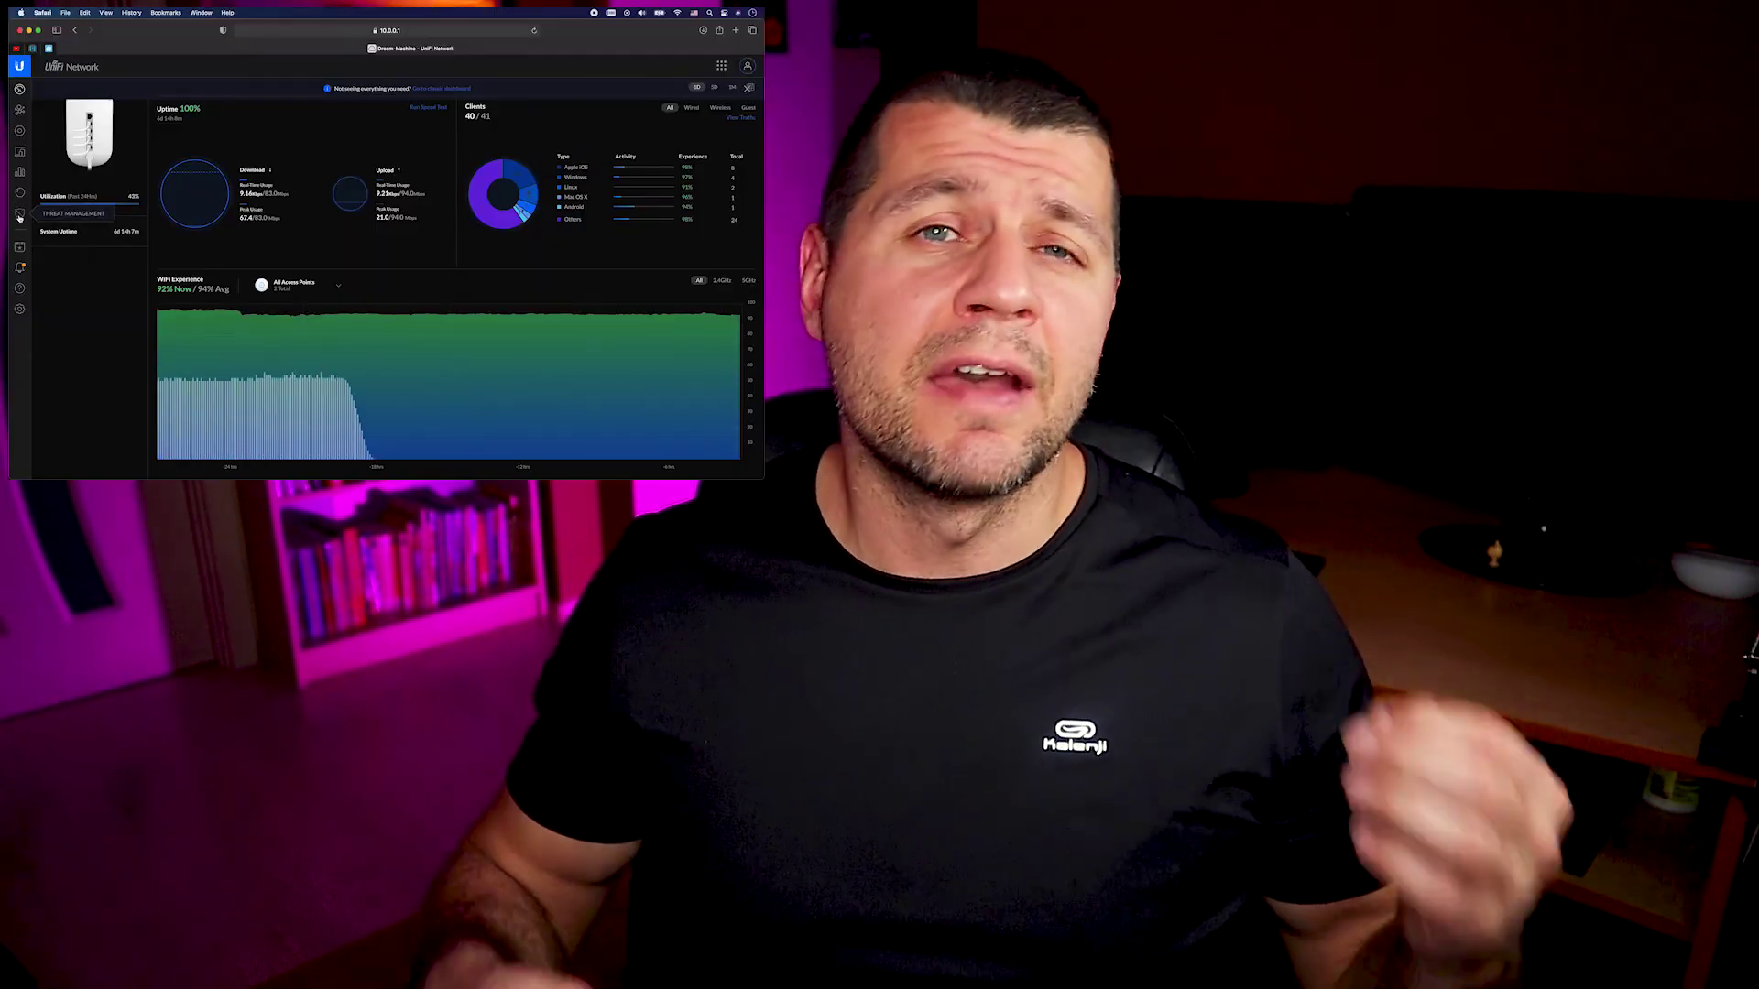
pyautogui.click(19, 215)
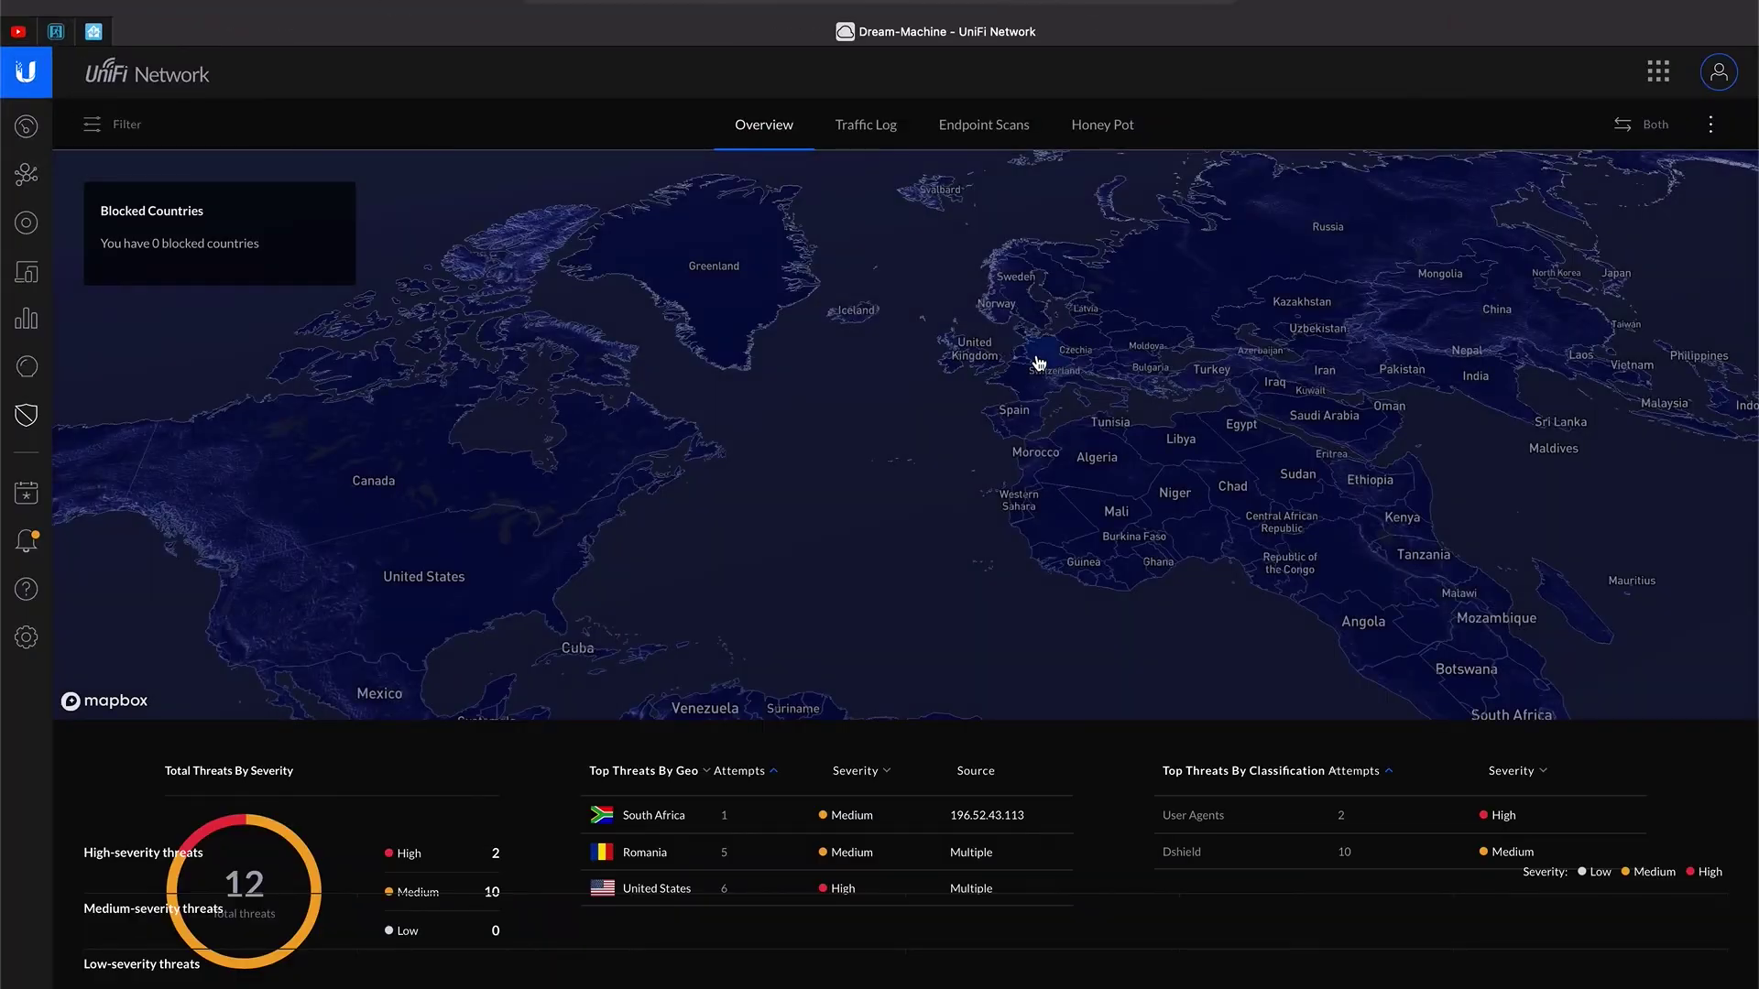
pyautogui.moveTo(1038, 364); pyautogui.dragTo(708, 424)
pyautogui.moveTo(1344, 269); pyautogui.dragTo(1160, 365)
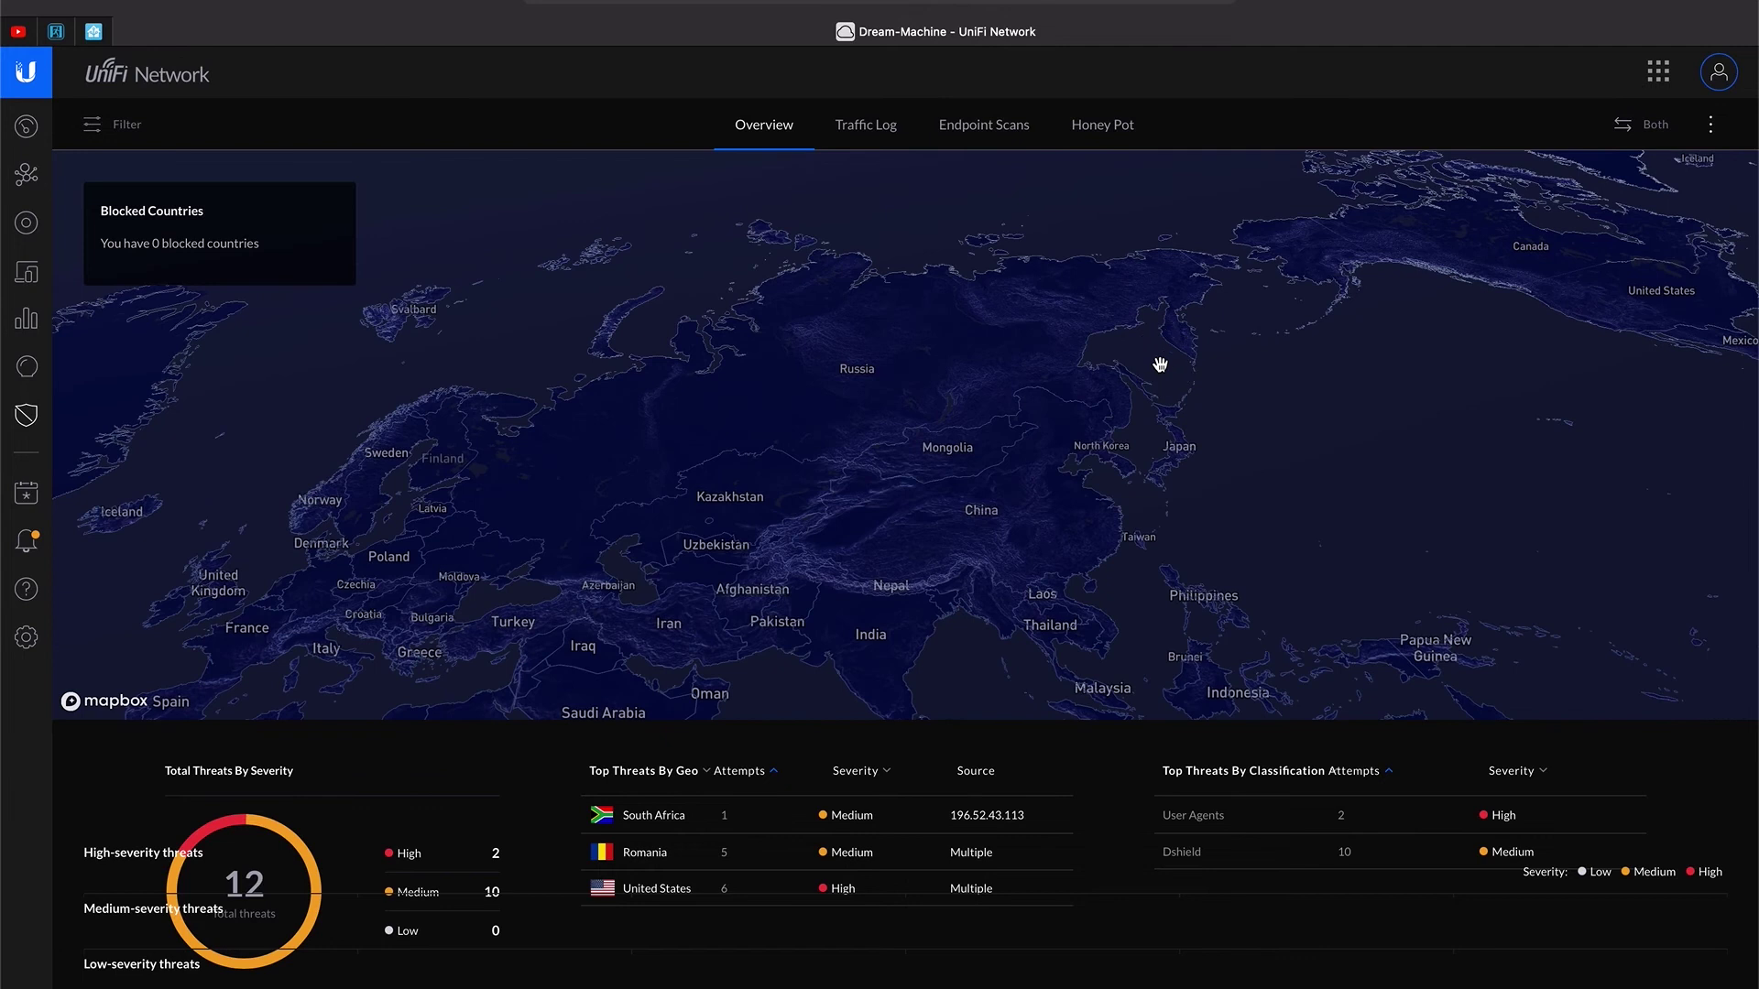
# Block North Korea on the threat map and check that its blocked-traffic direction is Both.
pyautogui.scroll(5, 1105, 465)
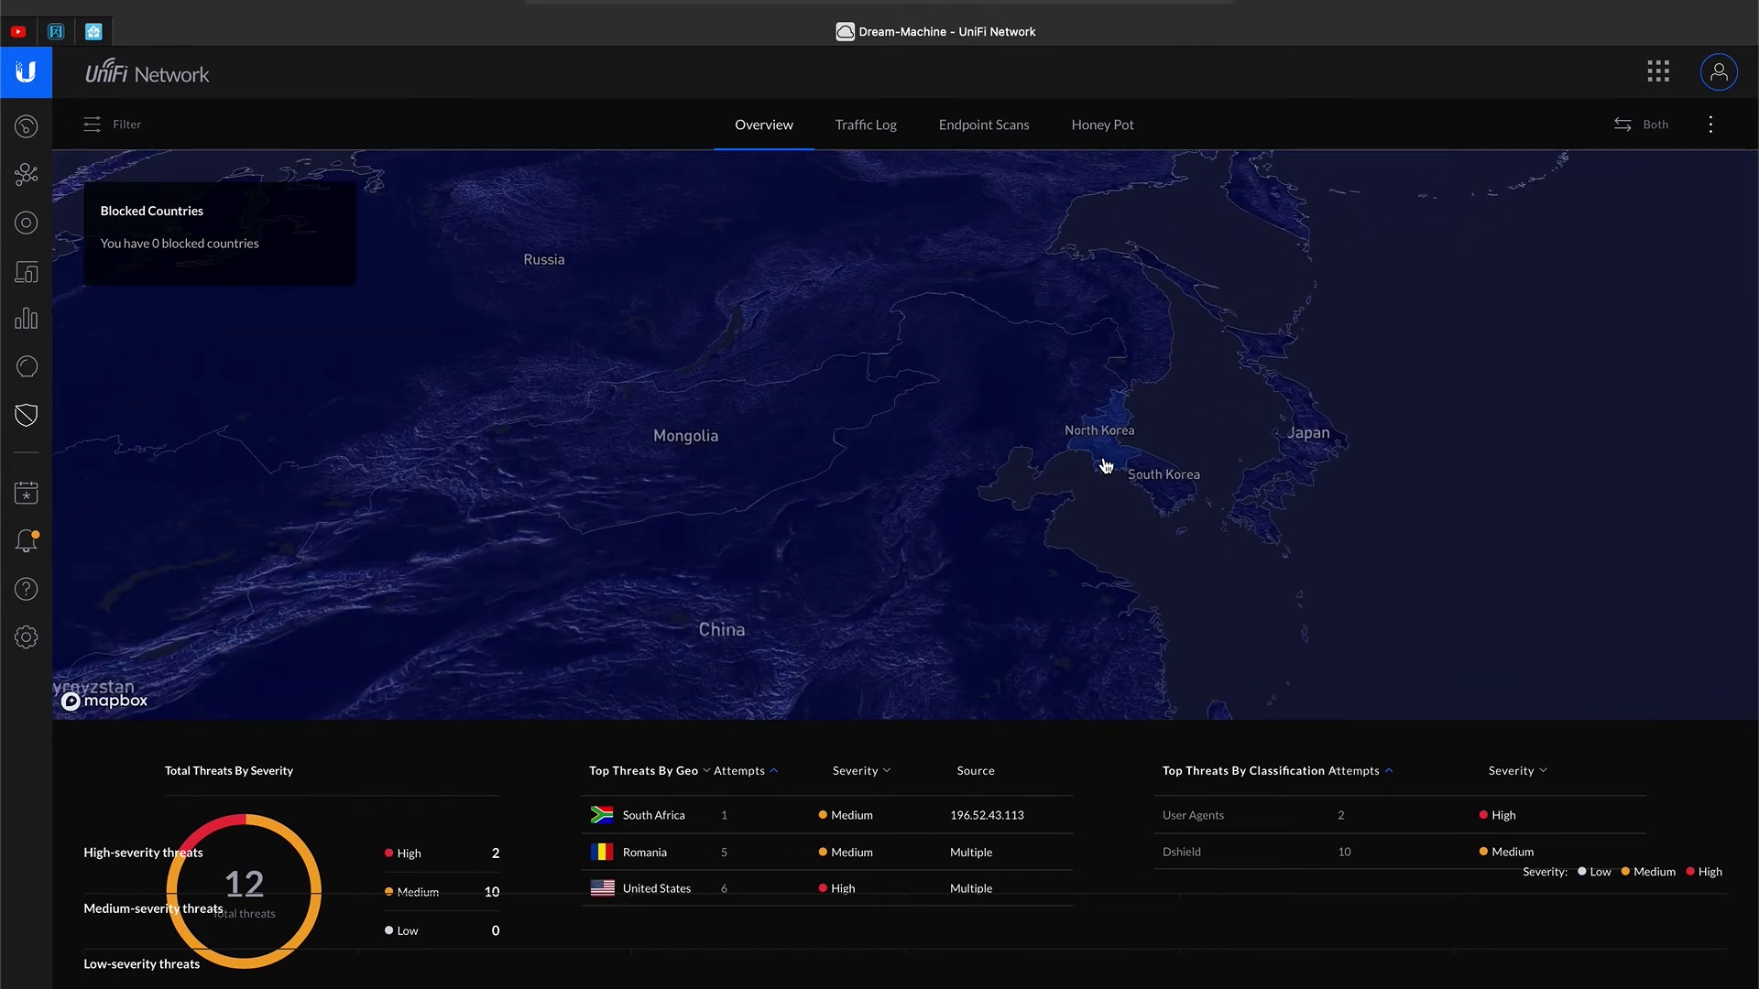
pyautogui.click(1107, 453)
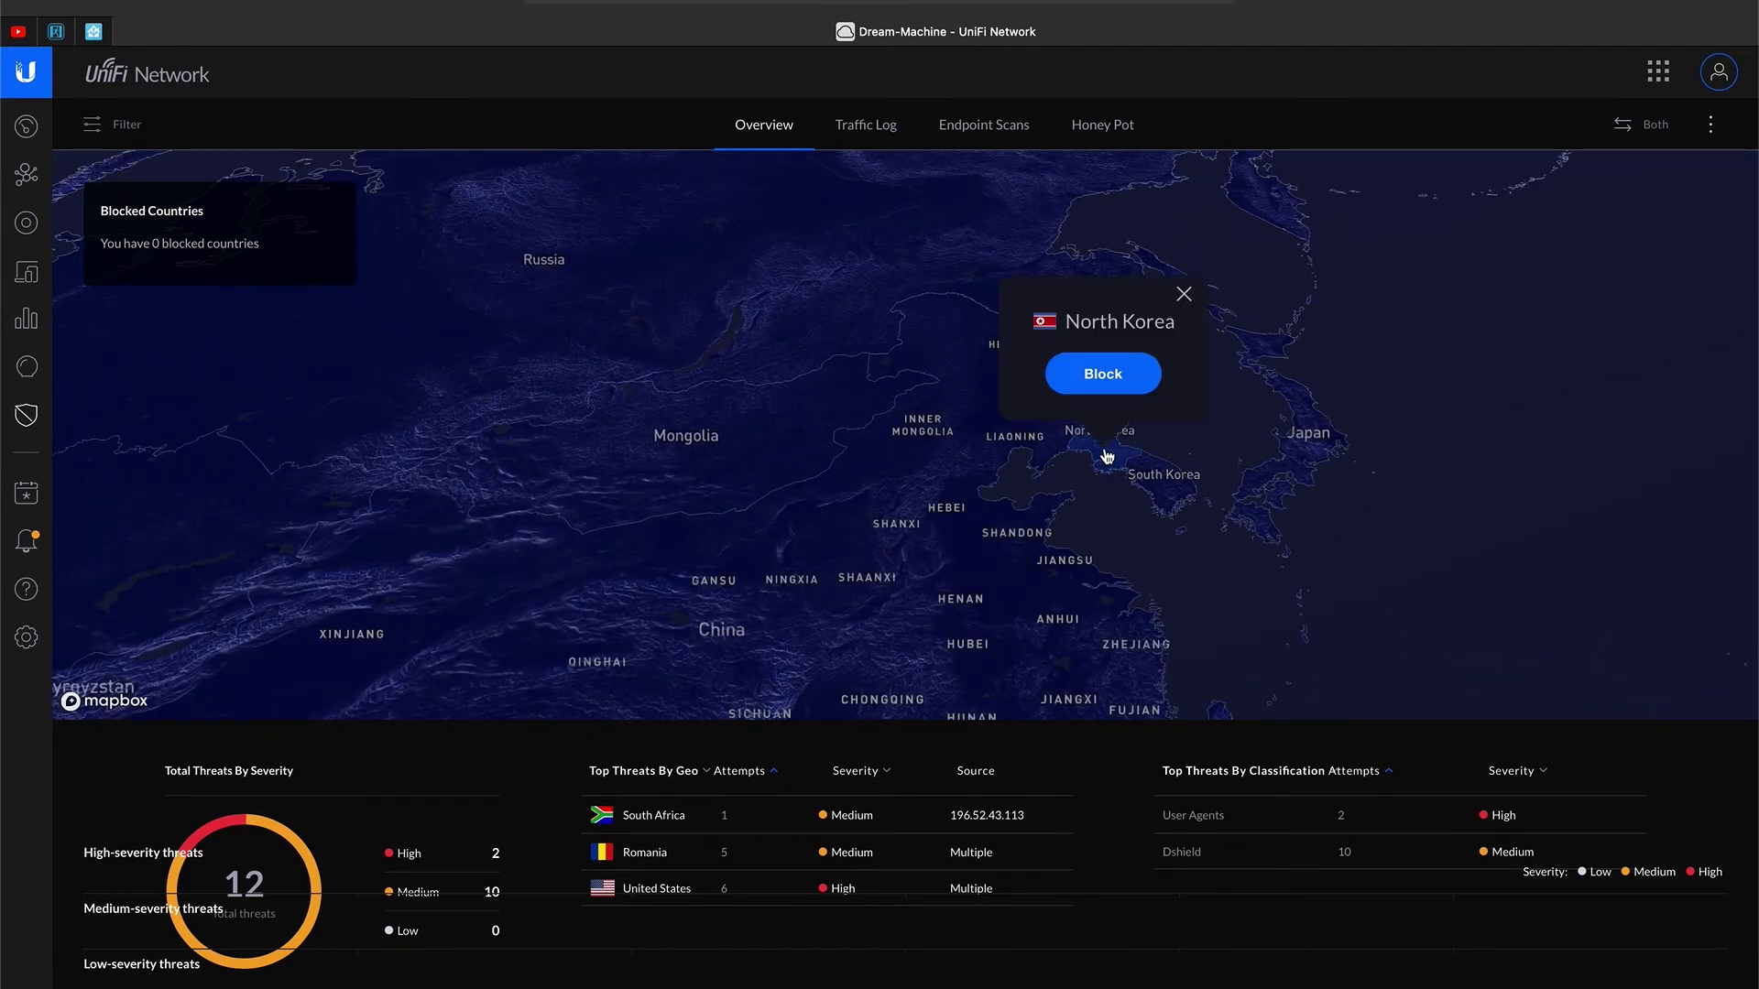
pyautogui.click(1103, 392)
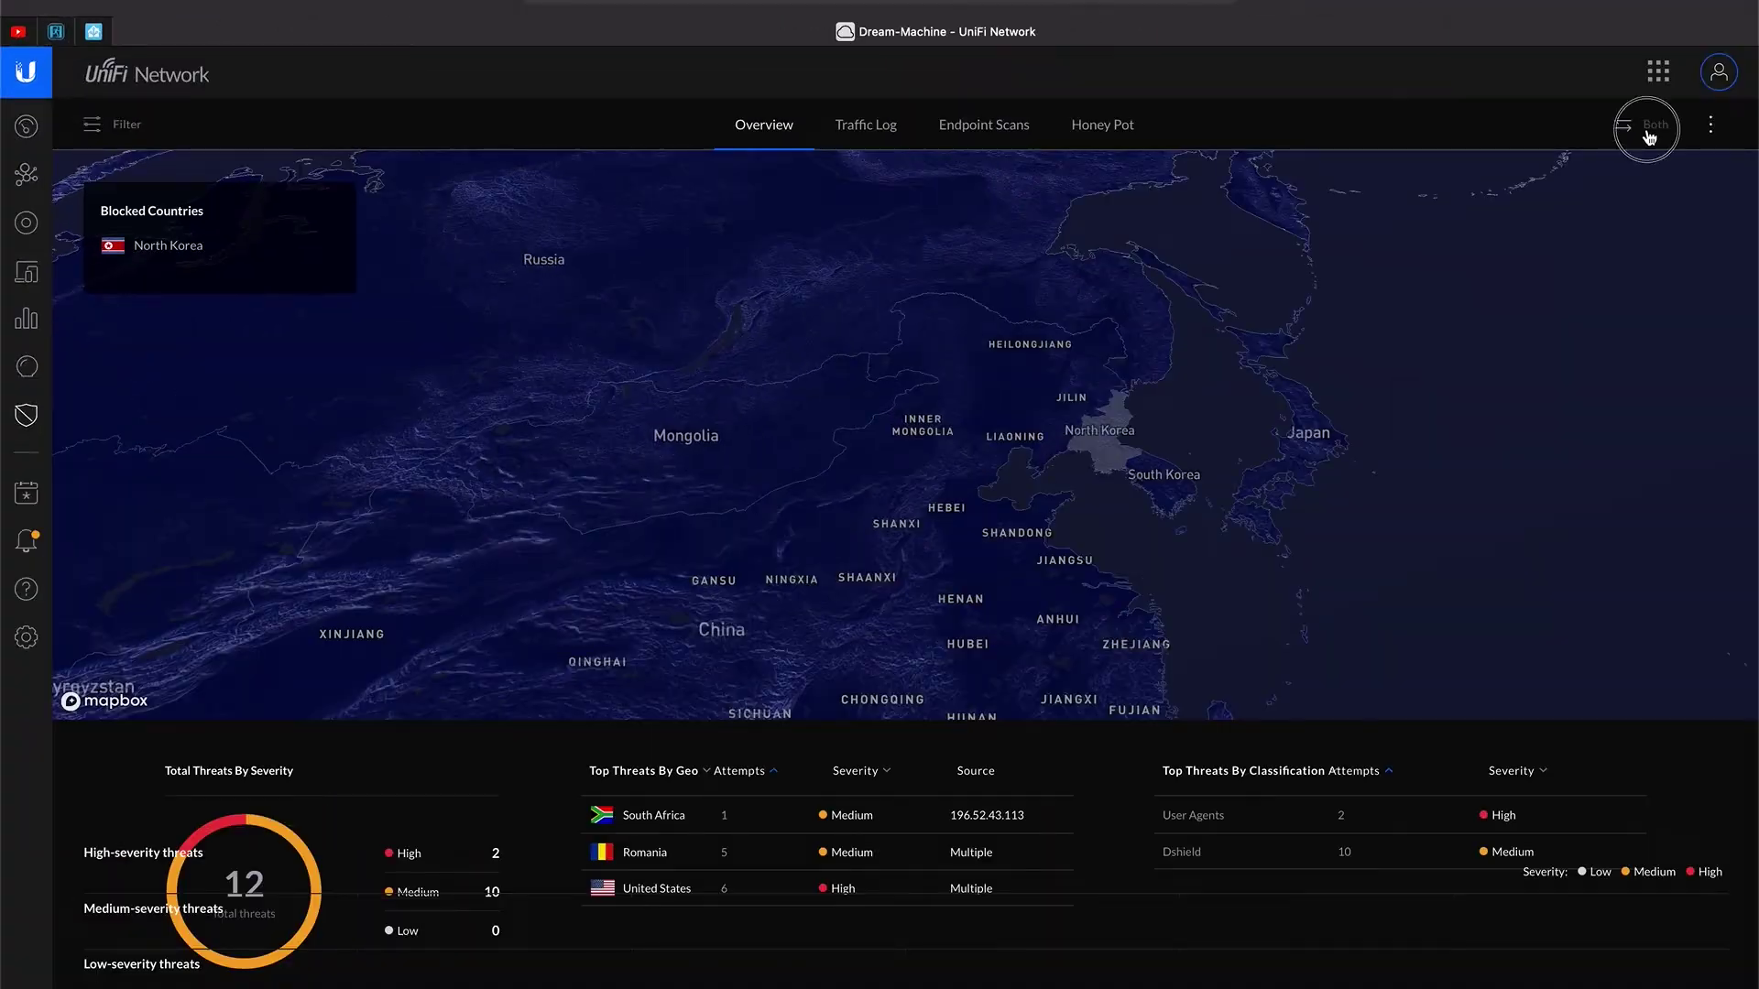
pyautogui.click(1648, 136)
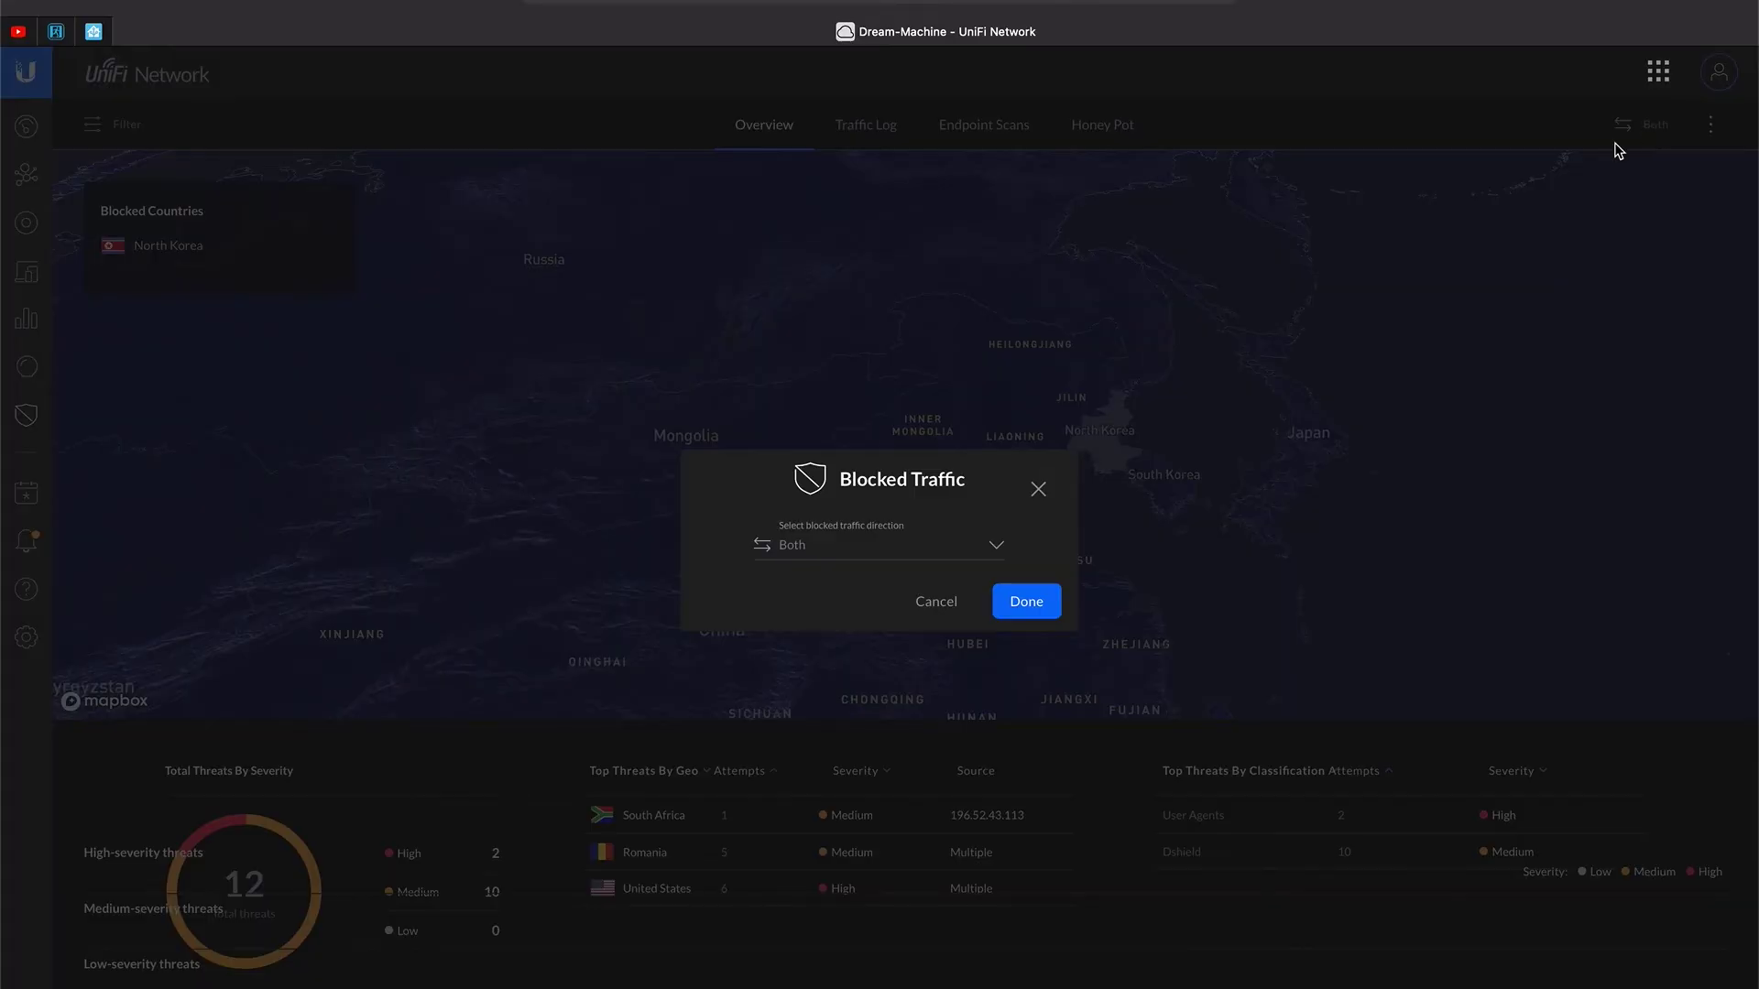